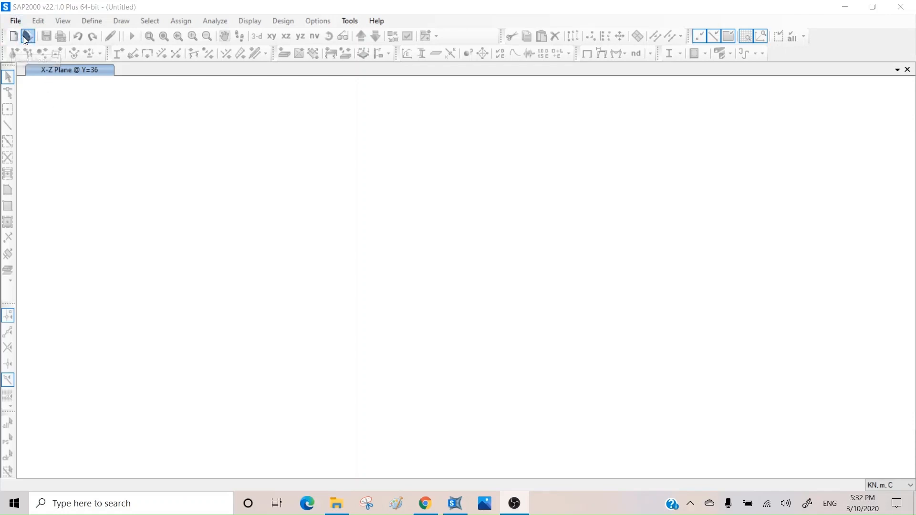
Step: Start a new 3D Frames model with KN, m, C as default units and United States as default materials
left_click(16, 21)
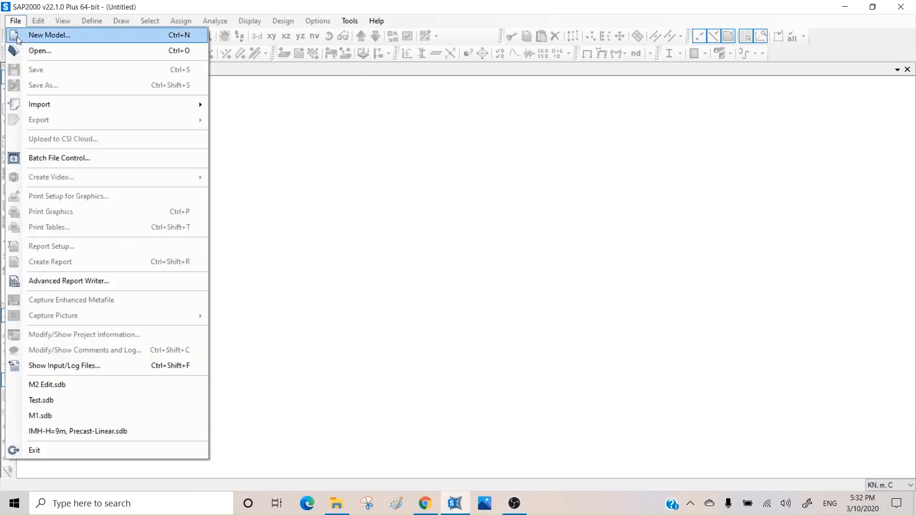
left_click(16, 36)
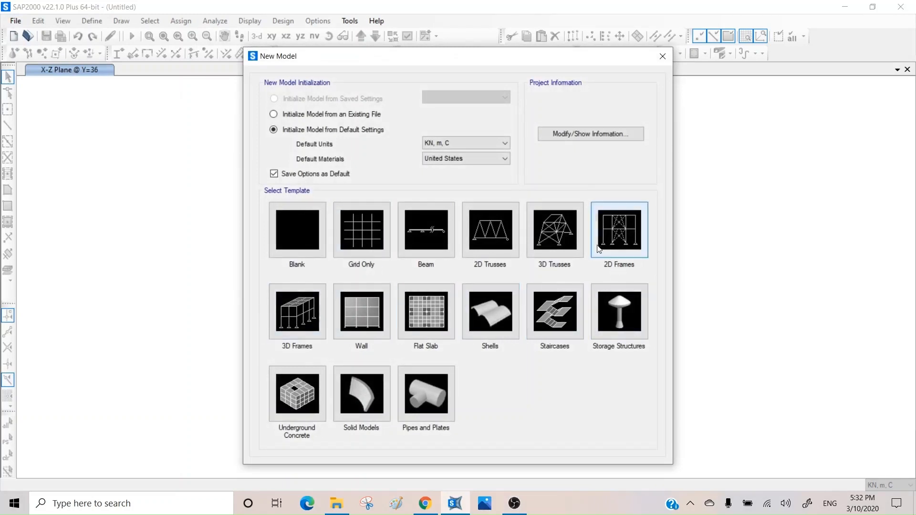
left_click(460, 142)
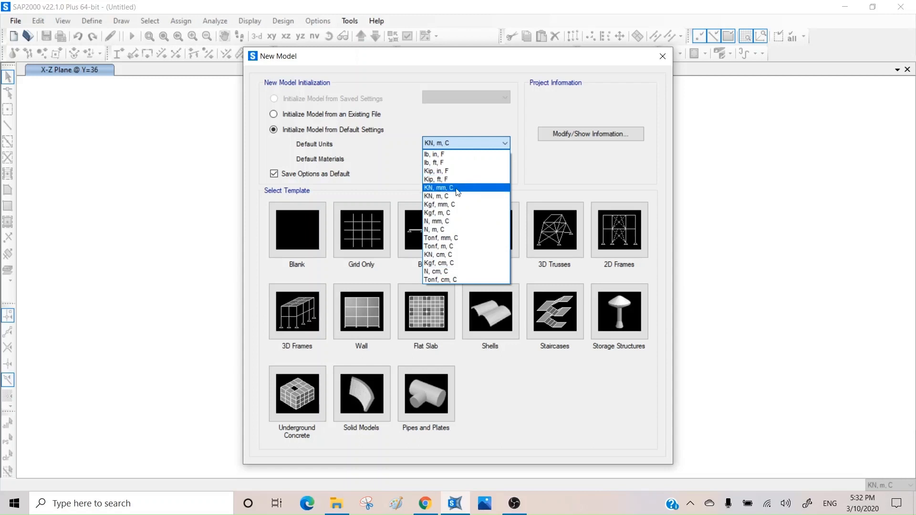
left_click(437, 195)
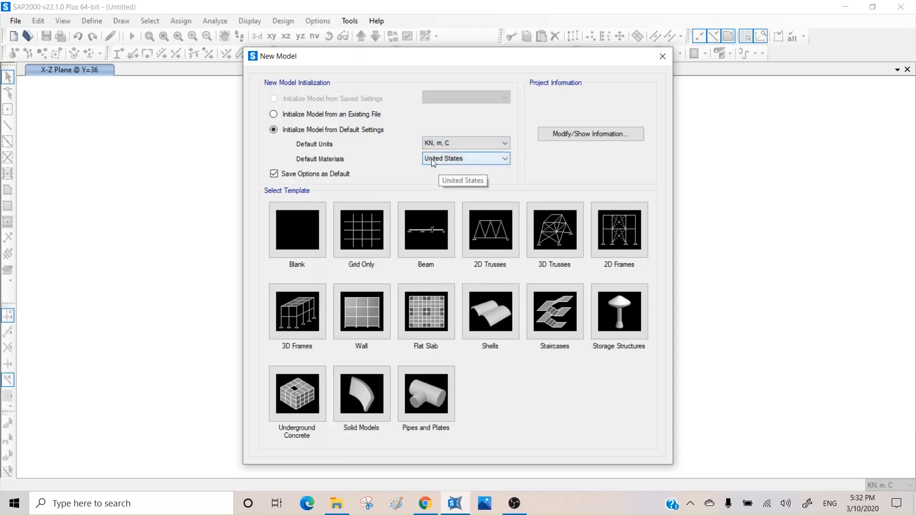
left_click(438, 159)
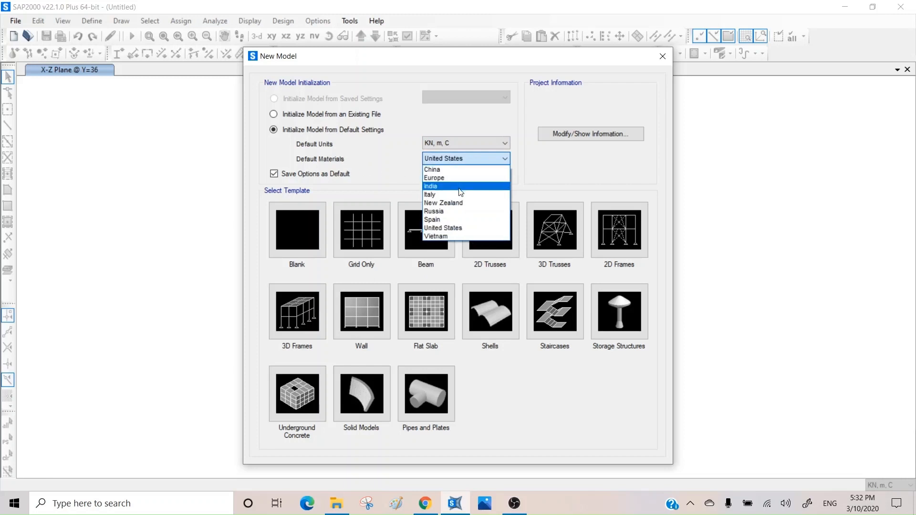
left_click(456, 228)
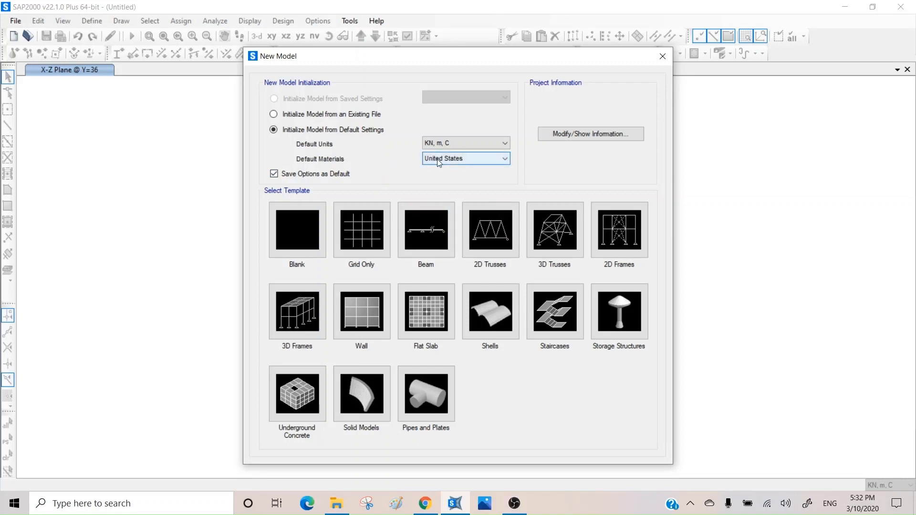
left_click(301, 316)
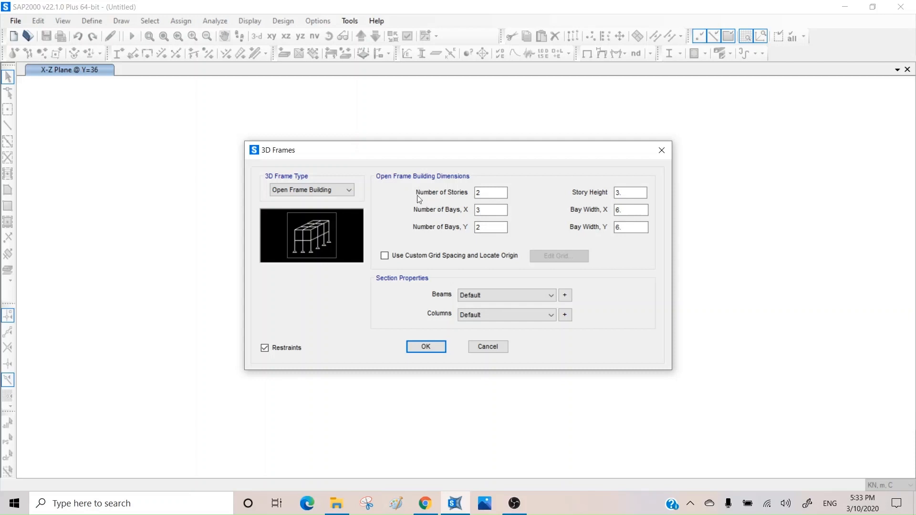
Step: Set the open frame building to 5 stories, 6 bays in X and 8 bays in Y
double_click(491, 193)
type("5")
double_click(486, 210)
type("6")
key("Tab")
type("8")
Step: Enable custom grid spacing and origin location for the frame, and open its grid data for editing
left_click(384, 256)
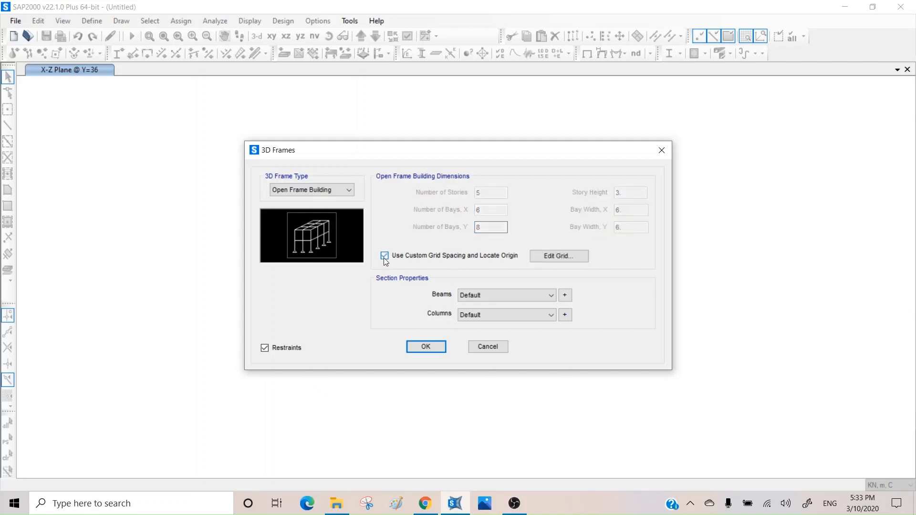
left_click(557, 256)
left_click(557, 256)
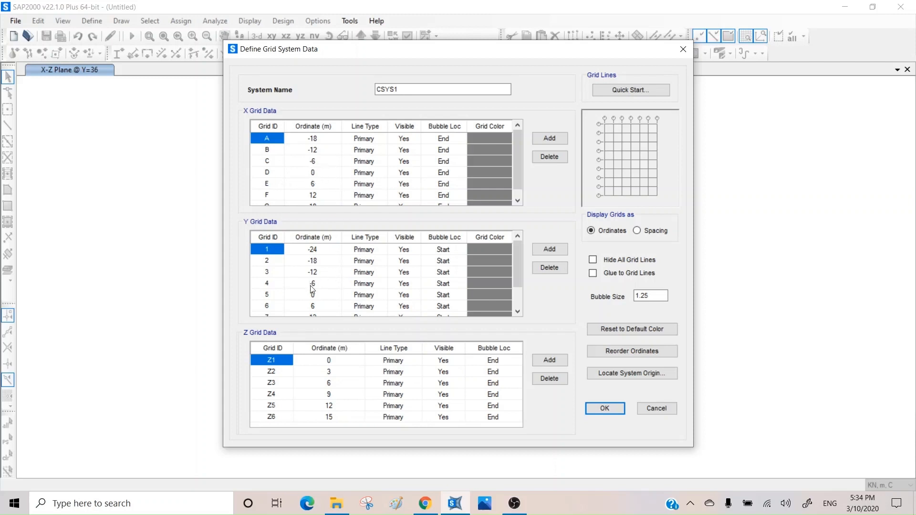
Step: Set the ordinates of X grid lines A, B and C to 0, 6 and 12 m
left_click(324, 139)
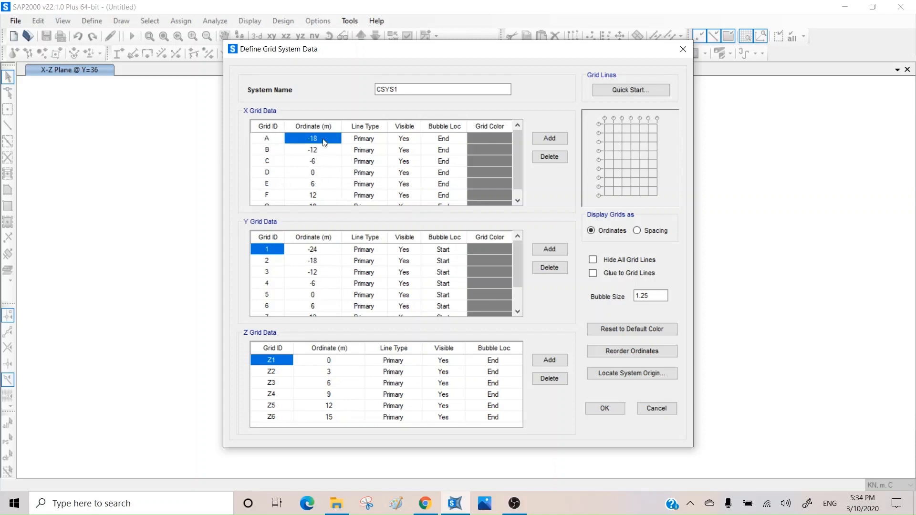
type("0")
left_click(326, 153)
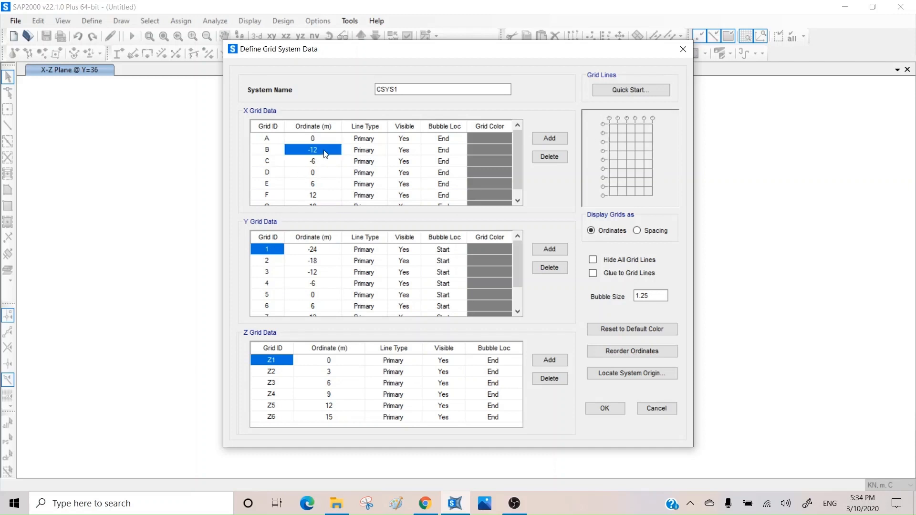
type("6")
left_click(323, 163)
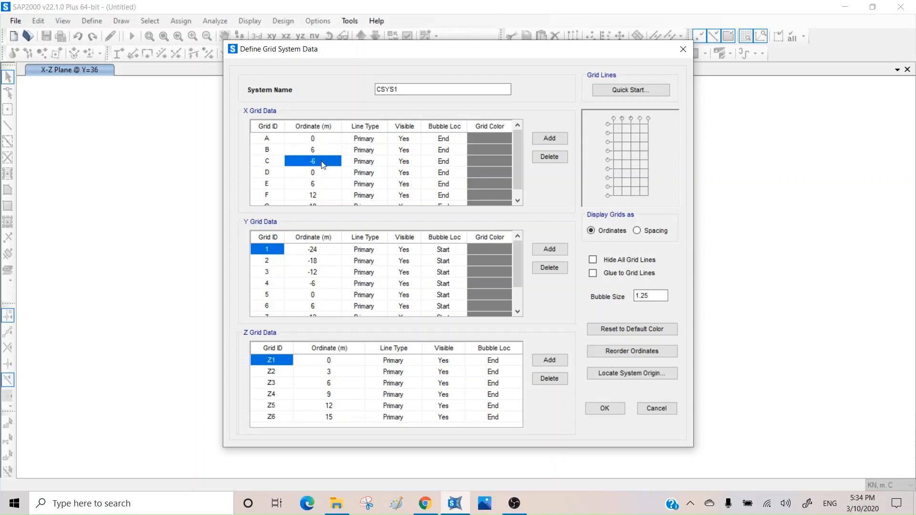
type("12")
Step: Try an ordinate of 7 m for X grid line C and return it to 12 m
left_click_drag(318, 161, 302, 163)
type("7")
left_click(323, 175)
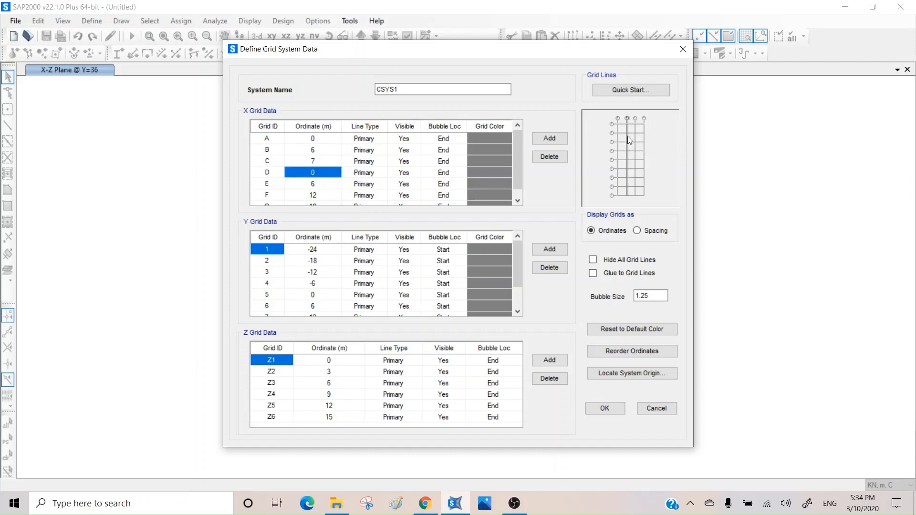
left_click(324, 165)
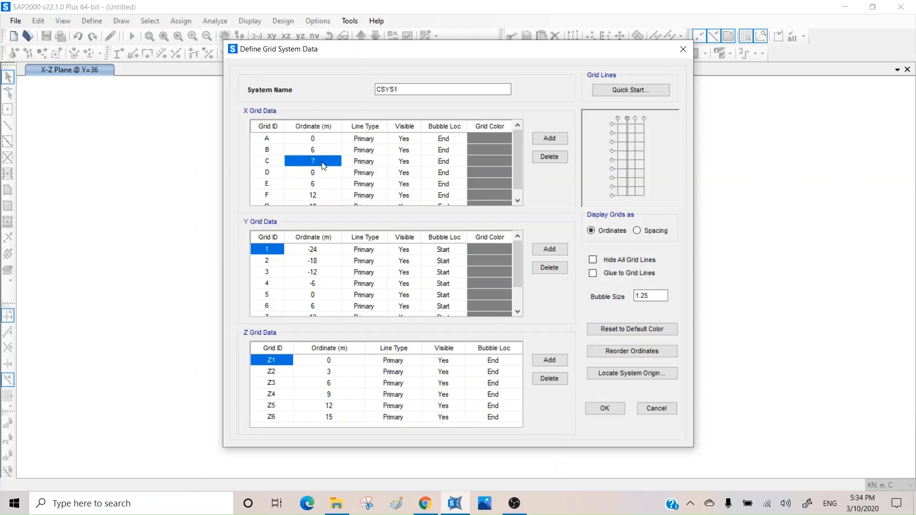
type("12")
Step: Set the ordinates of X grid lines D, E, F and G to 17, 24, 30 and 36 m
left_click(321, 174)
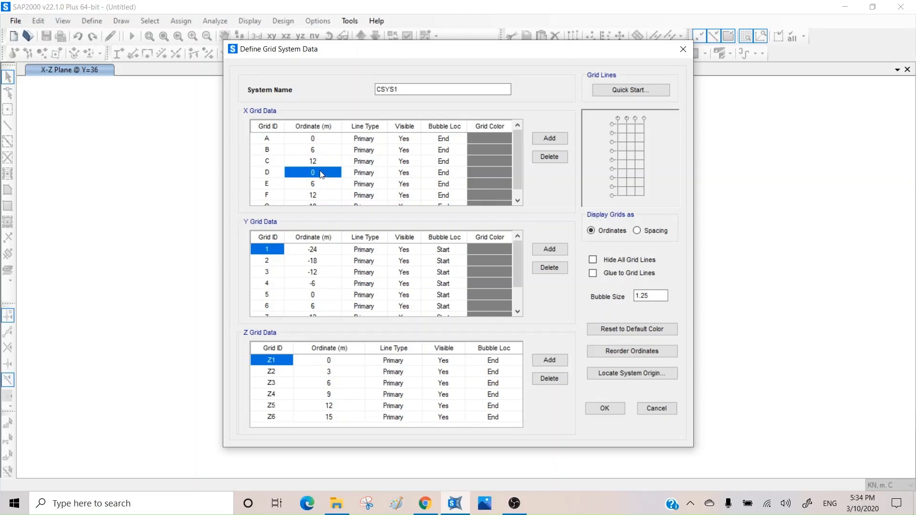
type("17")
left_click(324, 184)
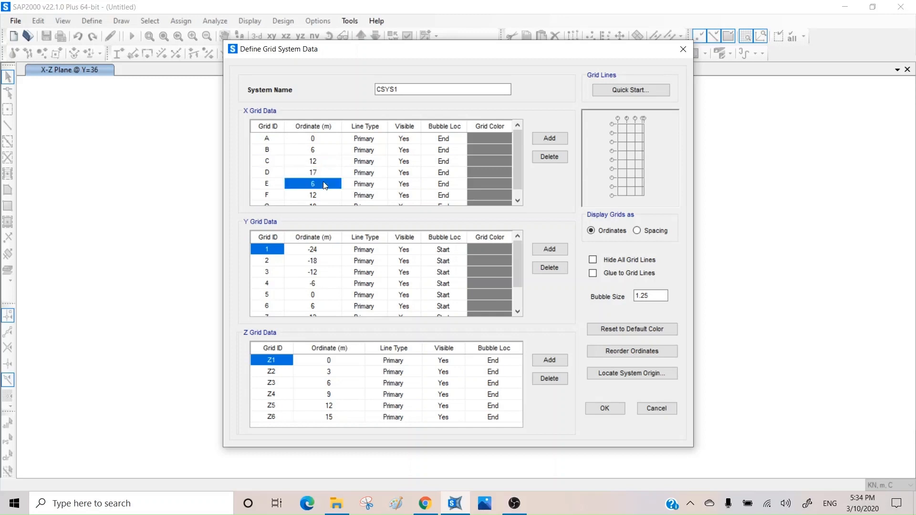
type("24")
left_click(325, 195)
type("30")
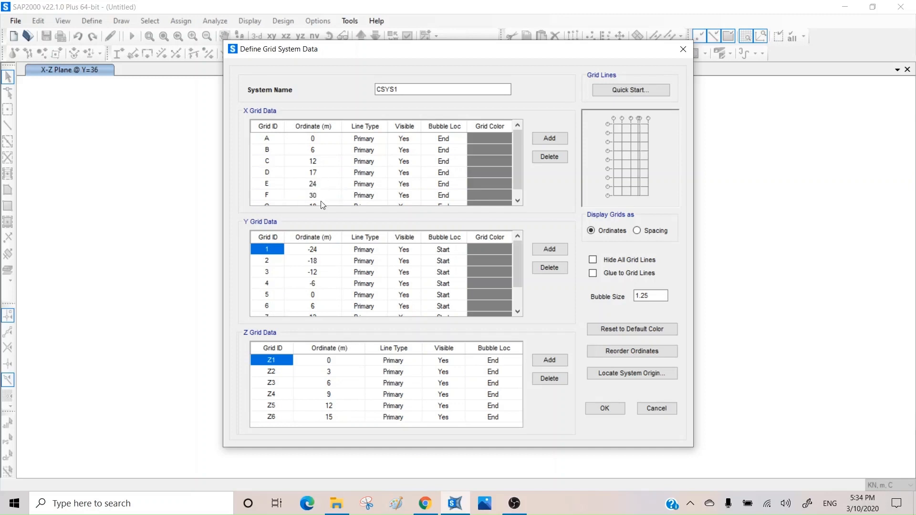
left_click(322, 205)
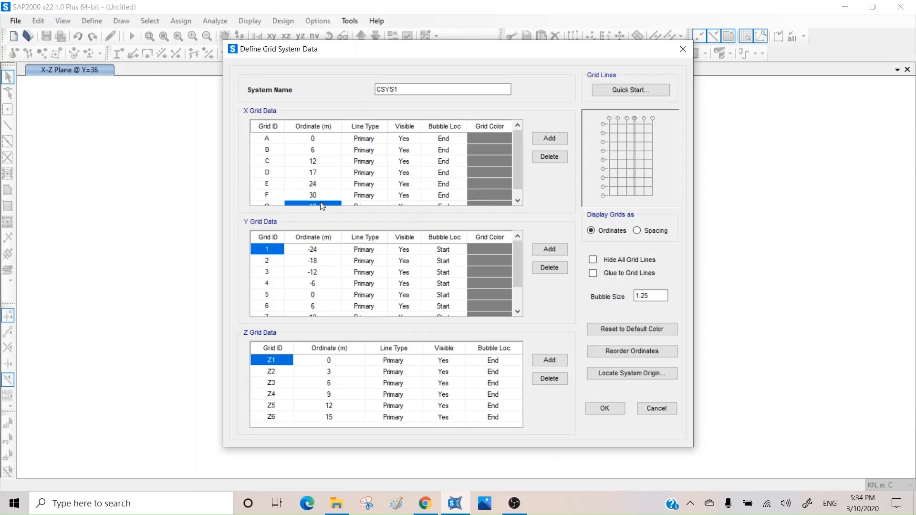
type("36")
key("Return")
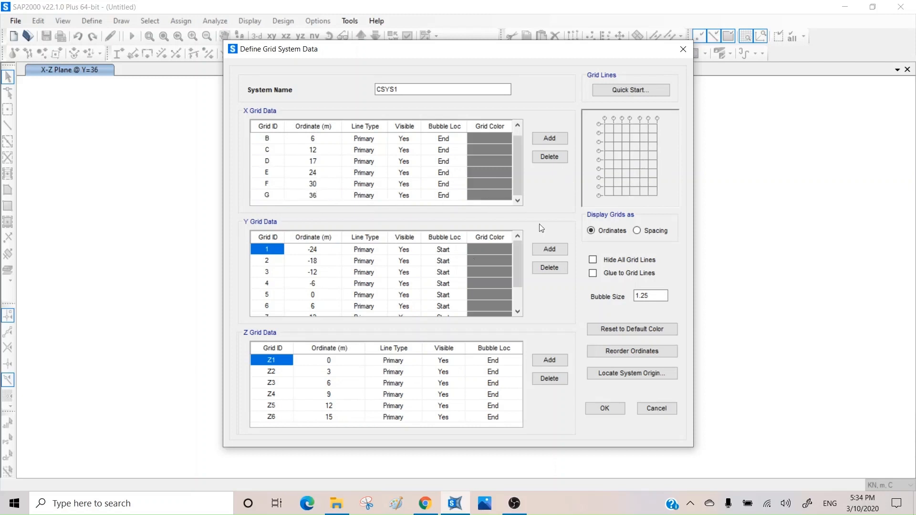
Step: Set the ordinates of Y grid lines 1, 2 and 3 to 0, 6 and 11 m
left_click(323, 252)
type("0")
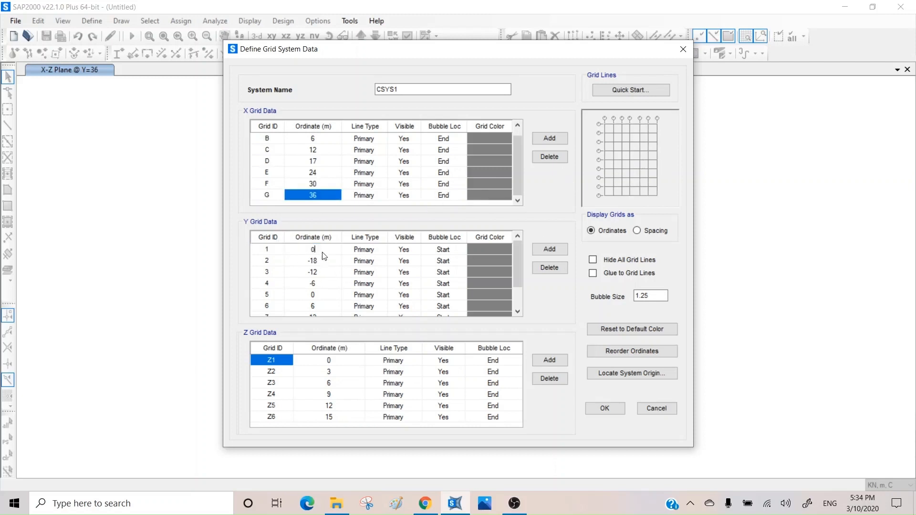
left_click(324, 261)
type("6")
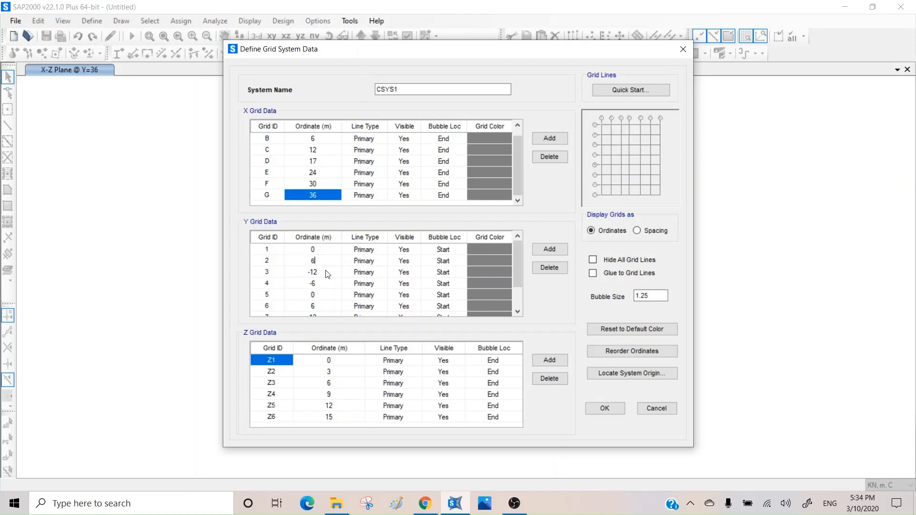
left_click(326, 272)
type("11")
Step: Set the ordinates of Y grid lines 4, 5 and 6 to 18, 23 and 29 m
left_click(324, 285)
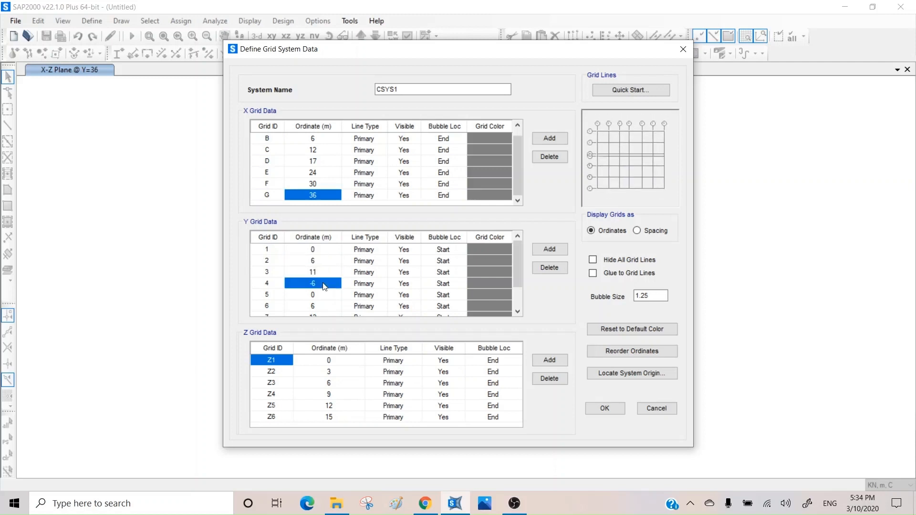
type("18")
left_click(325, 296)
type("23")
left_click(319, 308)
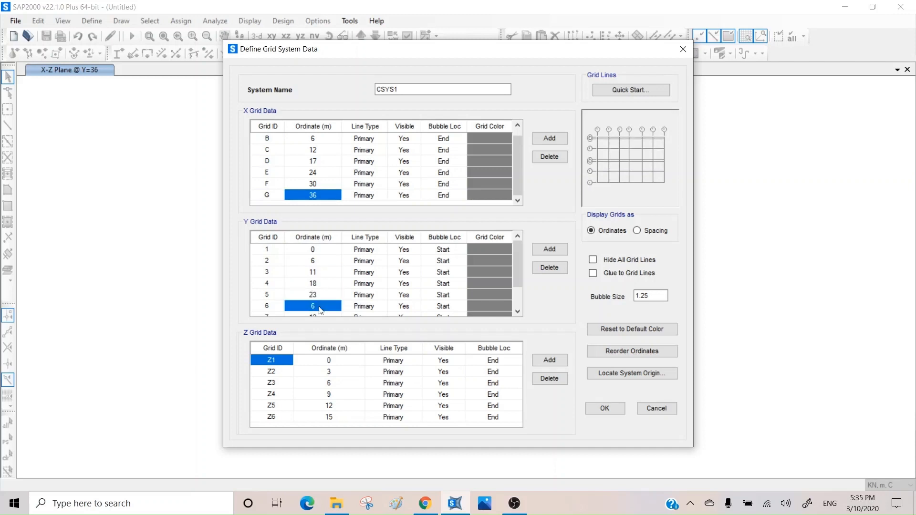
type("29")
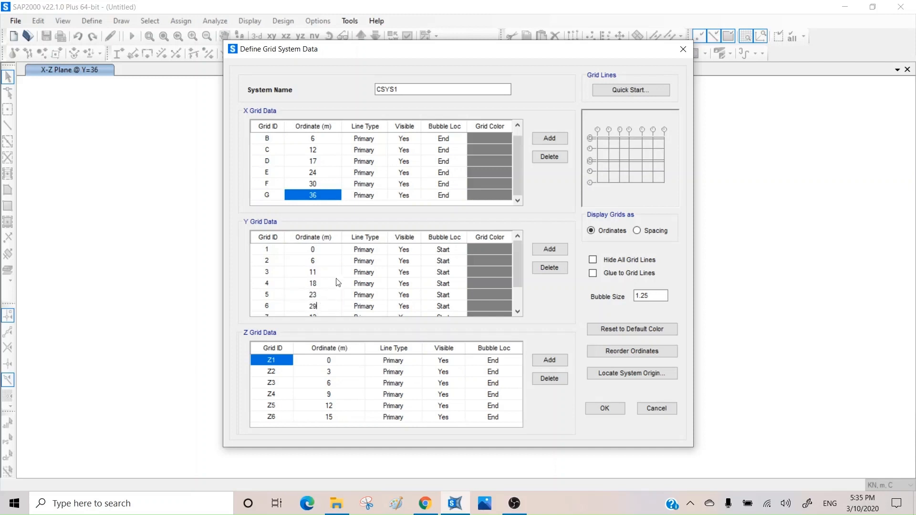
Step: Set the ordinates of Y grid lines 7, 8 and 9 to 36, 42 and 44 m
scroll(336, 287, "down", 1)
left_click(322, 285)
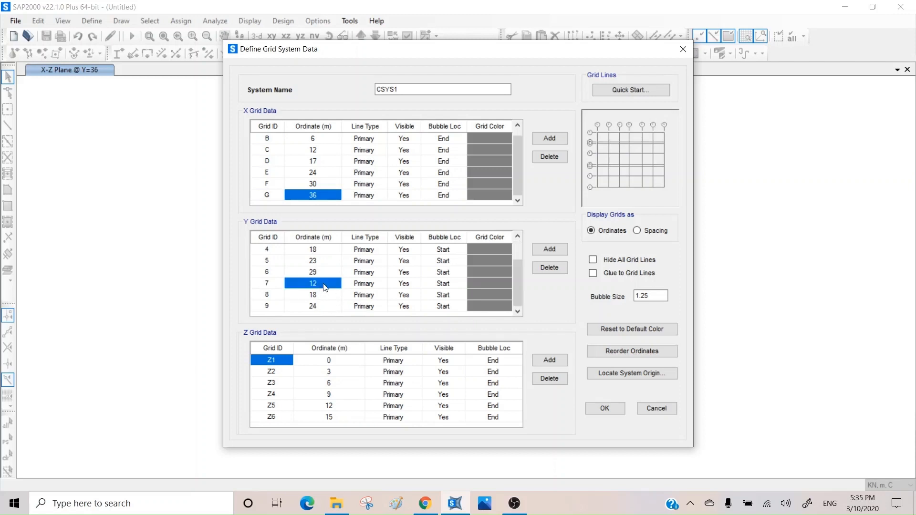
type("36")
left_click(326, 296)
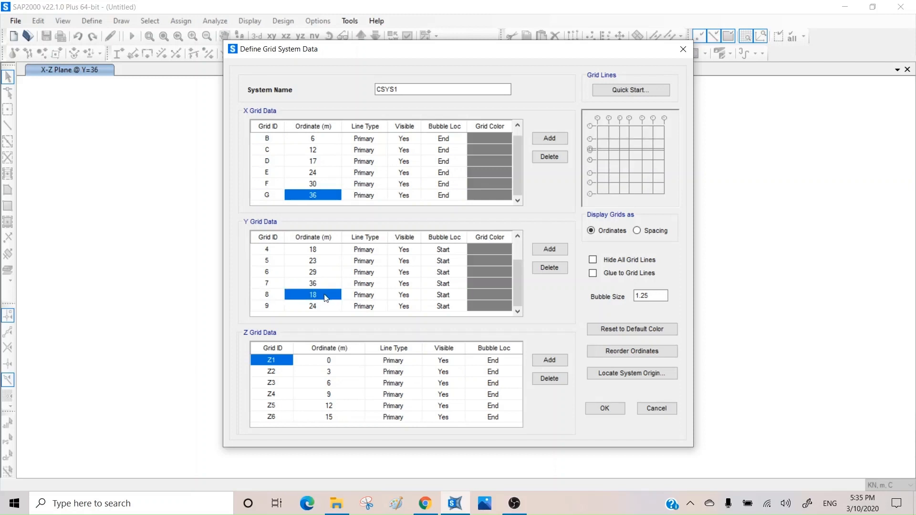
type("42")
left_click(320, 308)
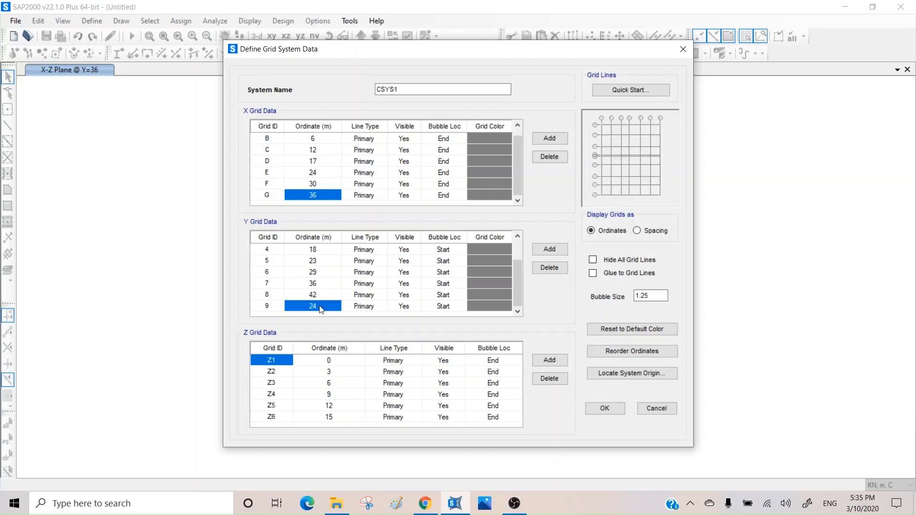
type("44")
Step: Delete grid line 9 from the Y grid data
left_click(323, 297)
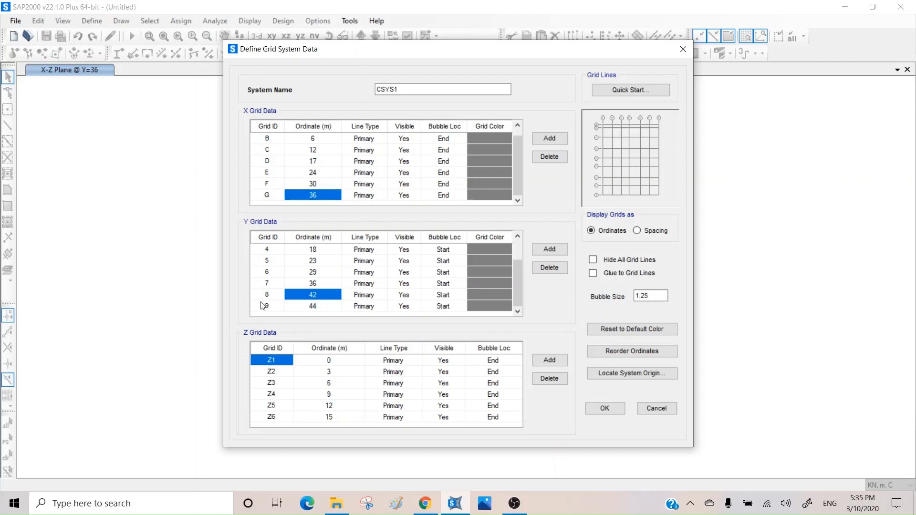
left_click(316, 307)
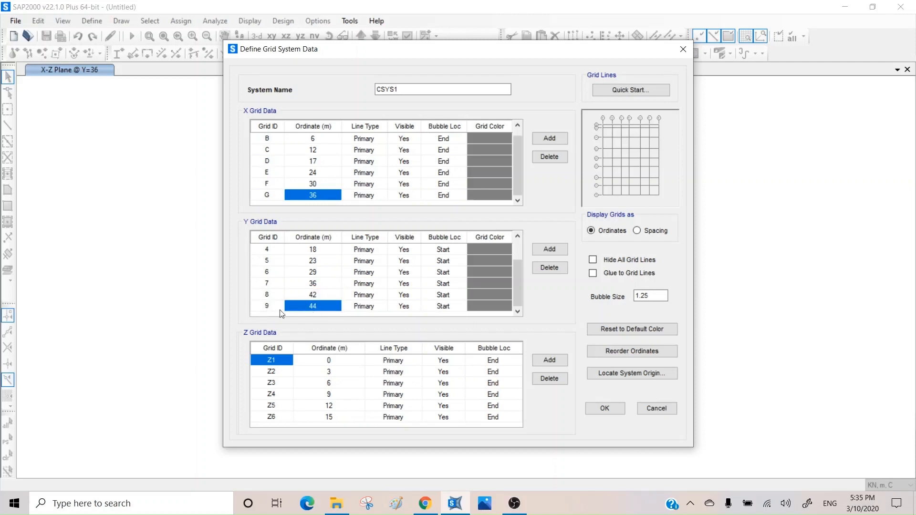
left_click(269, 311)
left_click(552, 270)
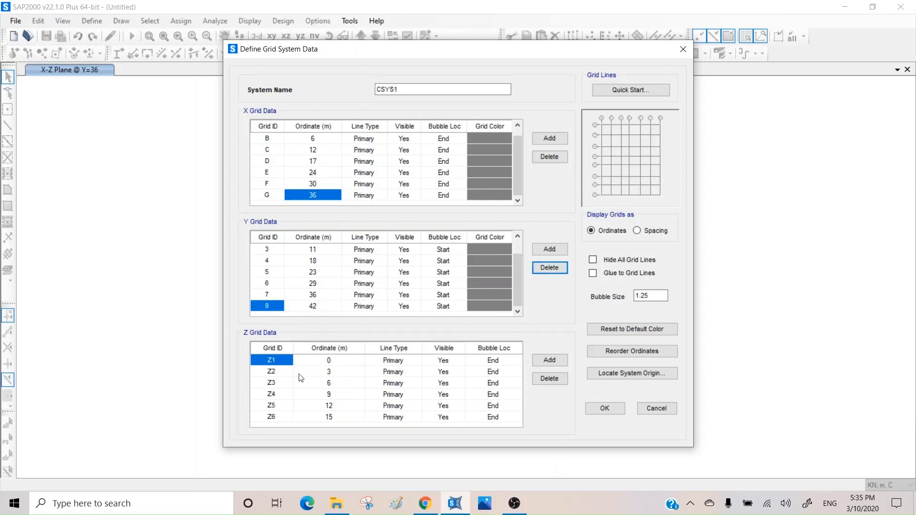
Step: Set the ordinates of Z grid lines Z2 and Z3 to 4 and 7 m
left_click(337, 375)
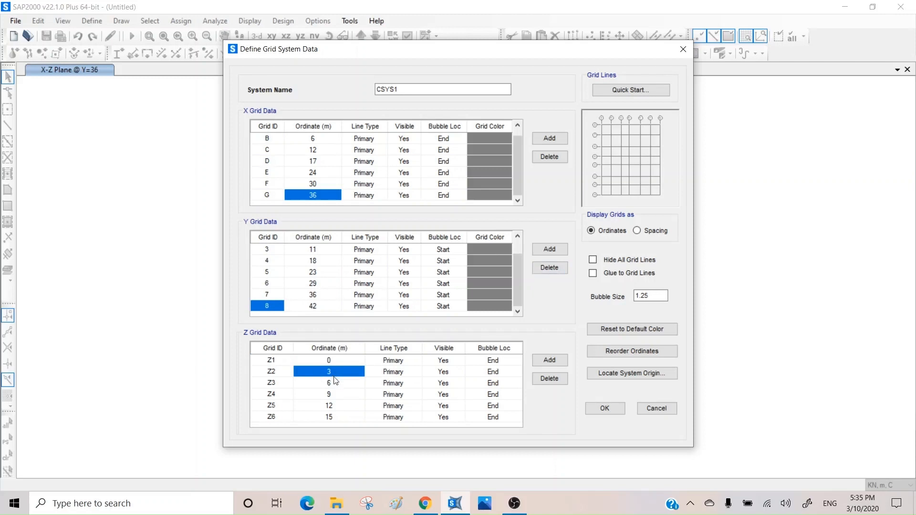
type("4")
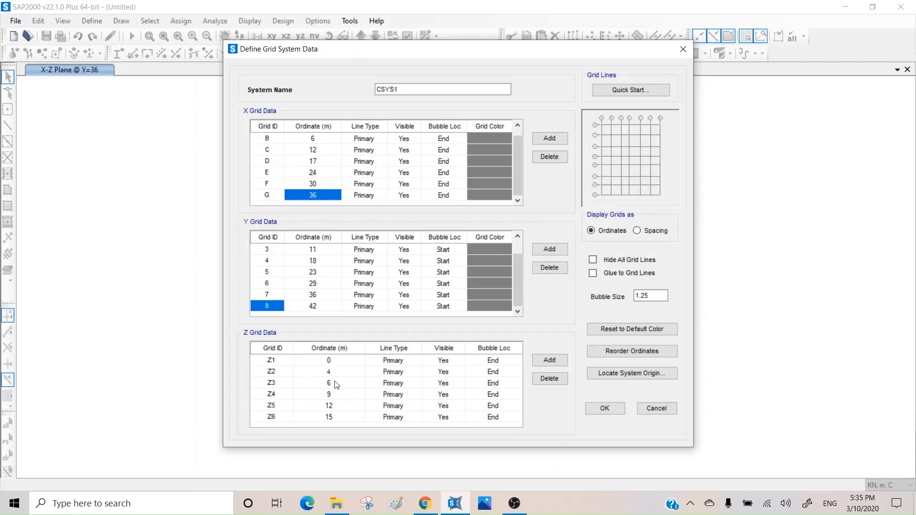
left_click(338, 384)
type("7")
left_click(334, 393)
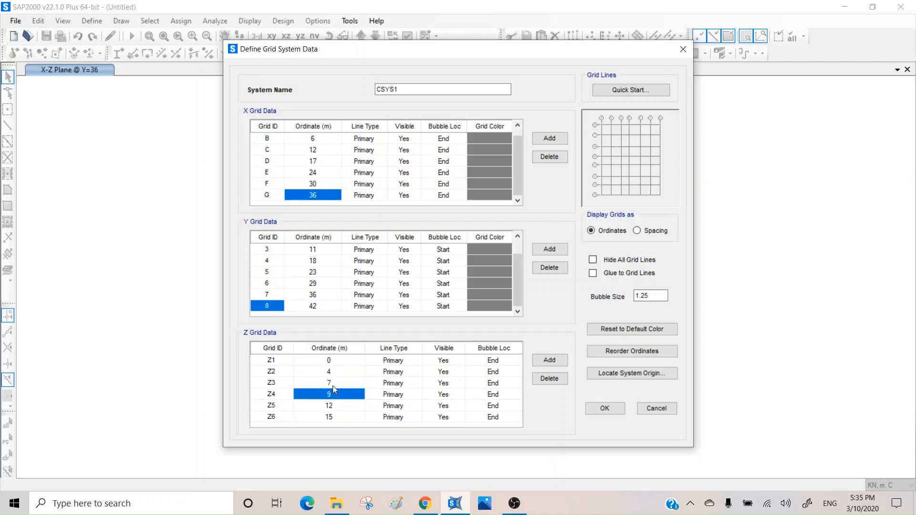
Step: Set the ordinate of Z grid line Z3 to 8 m
left_click(333, 385)
type("4")
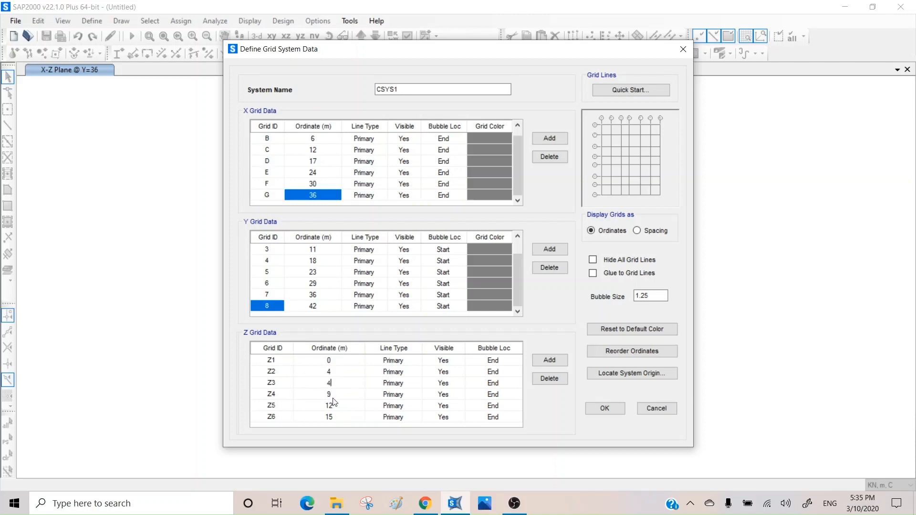
left_click(335, 394)
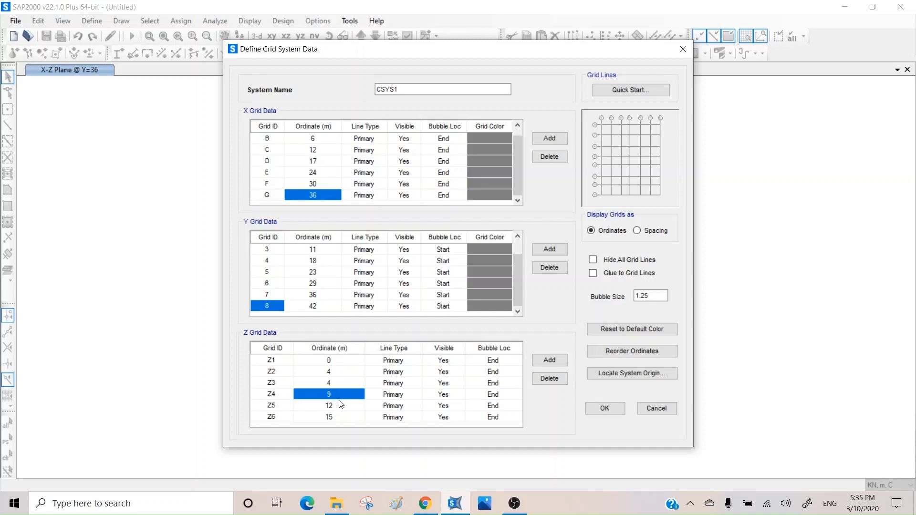
left_click(334, 384)
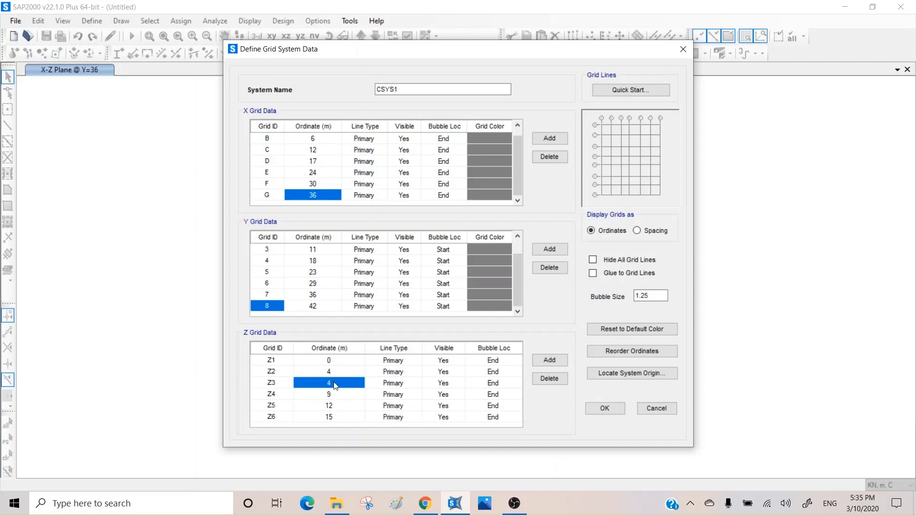
type("8")
Step: Set the ordinates of Z grid lines Z4, Z5 and Z6 to 11, 14 and 17 m
left_click(338, 395)
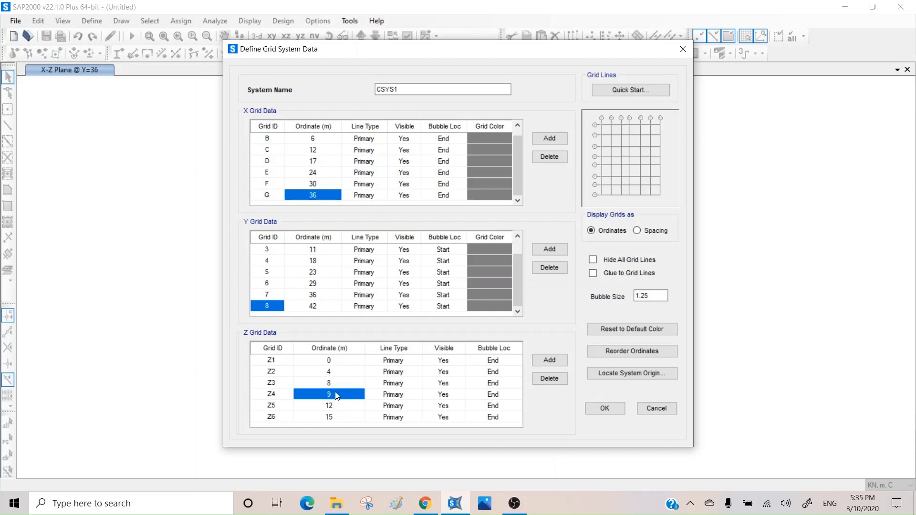
type("12")
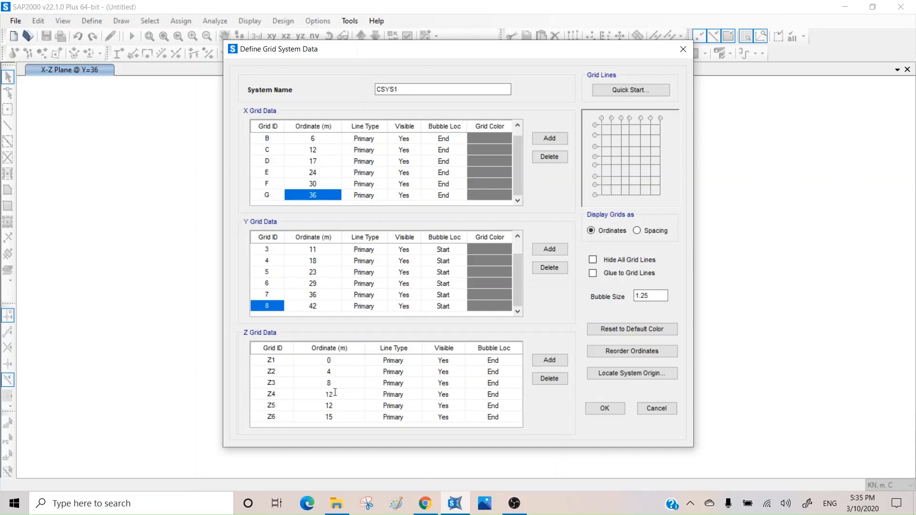
key("BackSpace")
type("1")
left_click(336, 407)
type("14")
left_click(338, 418)
type("17")
Step: Replace grid line Z6 with a newly added Z grid line at 17 m named ROOF, and accept the grid data
left_click(270, 418)
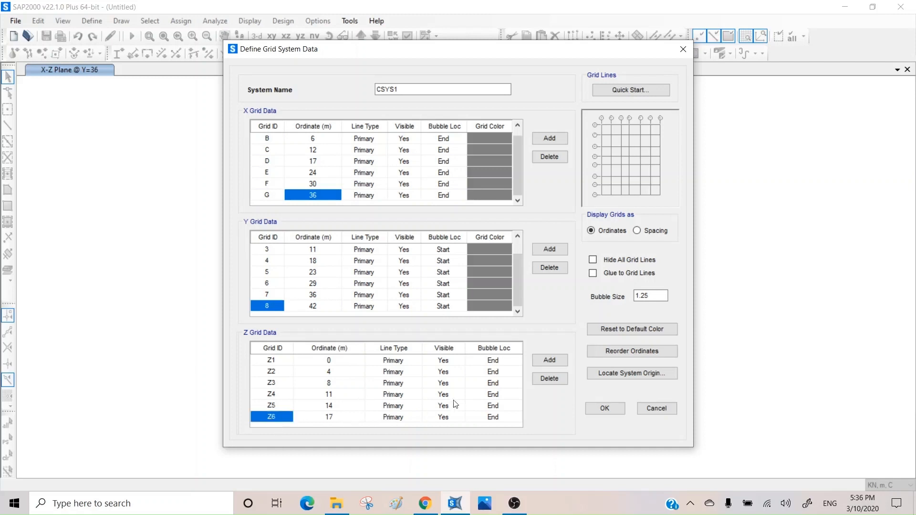
left_click(545, 380)
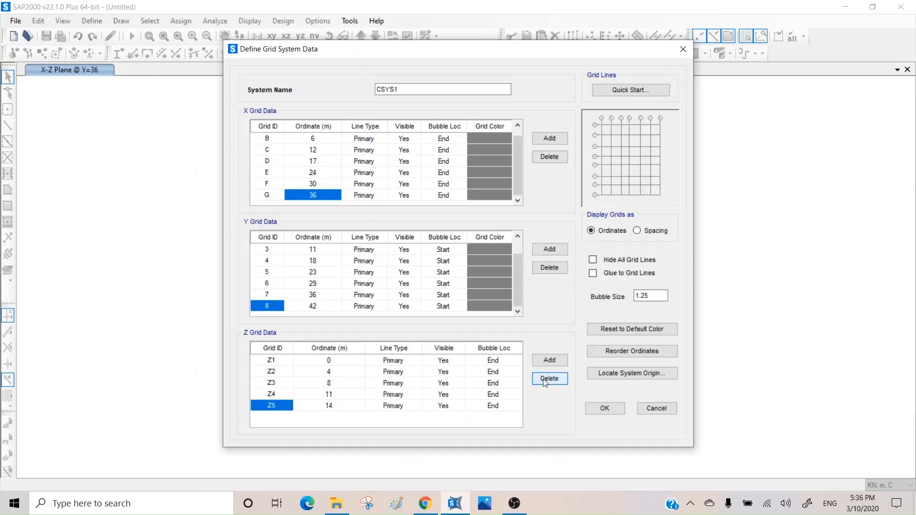
left_click(542, 360)
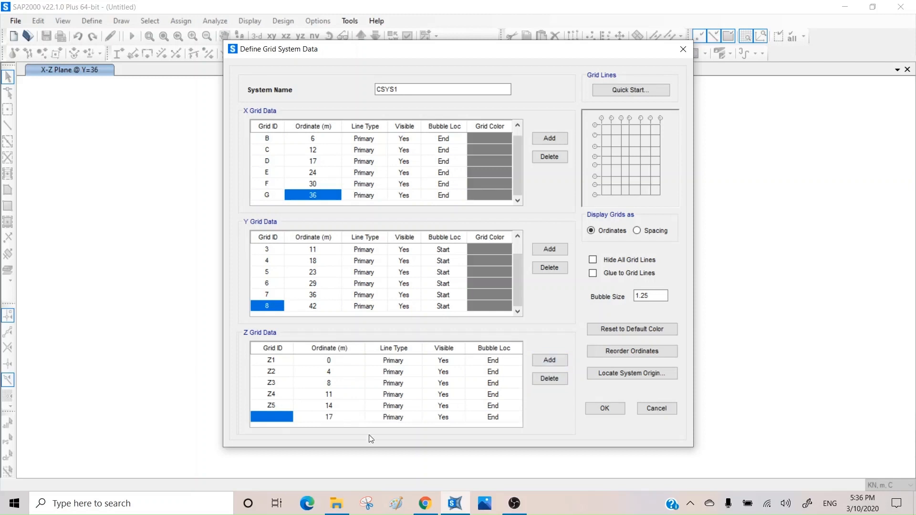
left_click(275, 413)
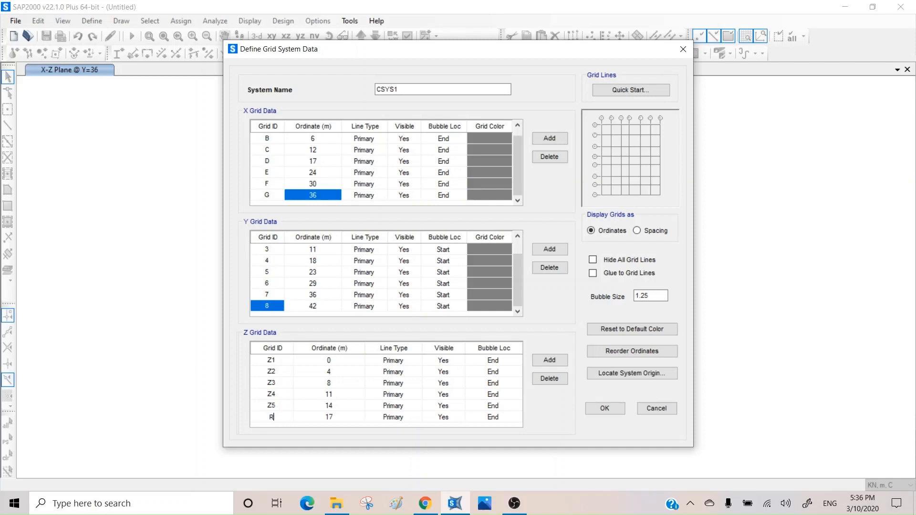
type("OOF")
left_click(649, 296)
left_click_drag(648, 296, 635, 297)
left_click(604, 409)
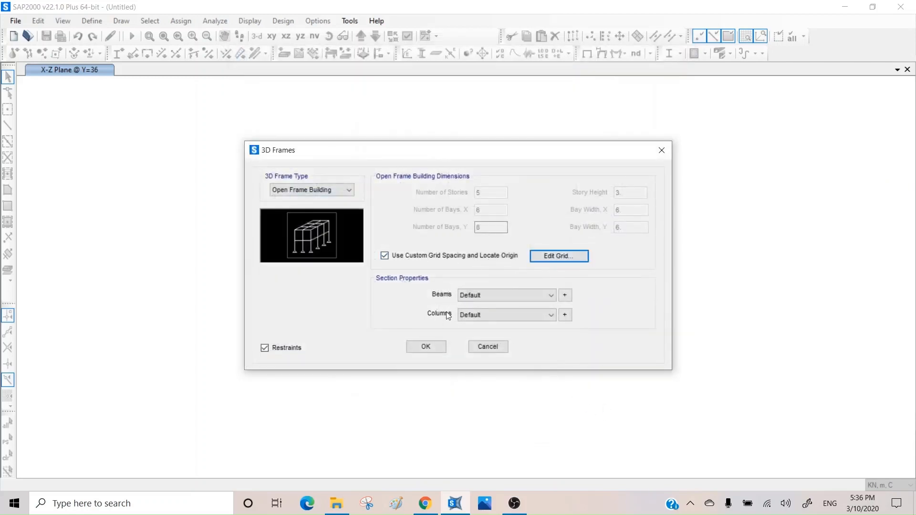
Step: Generate the open frame building with default beam and column sections and restraints enabled
left_click(566, 295)
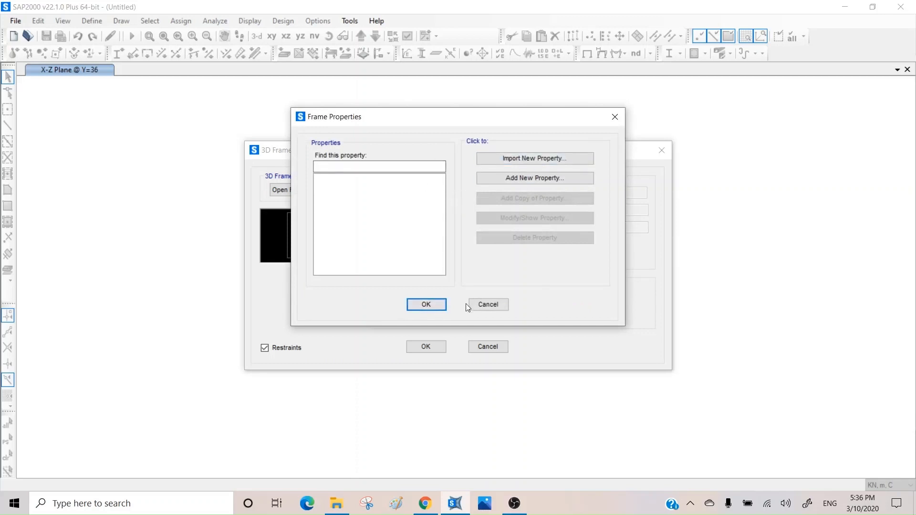
left_click(492, 305)
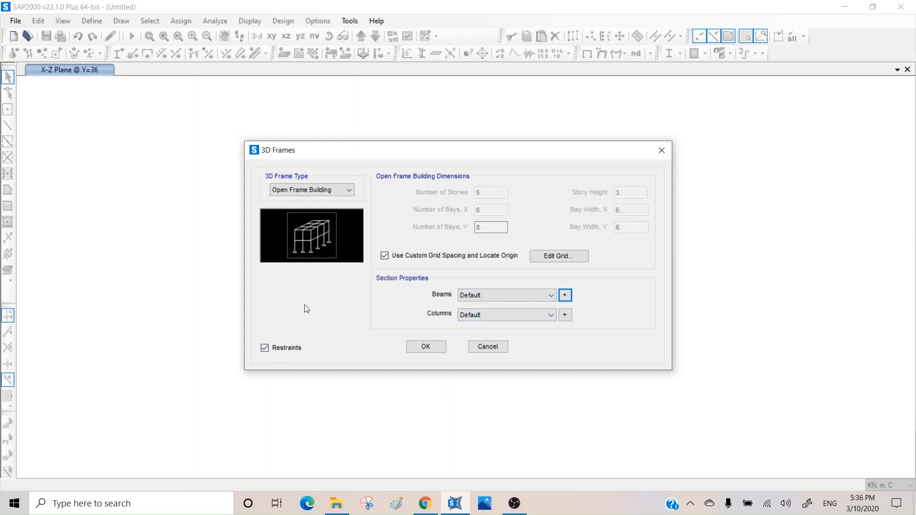
left_click(281, 351)
left_click(425, 347)
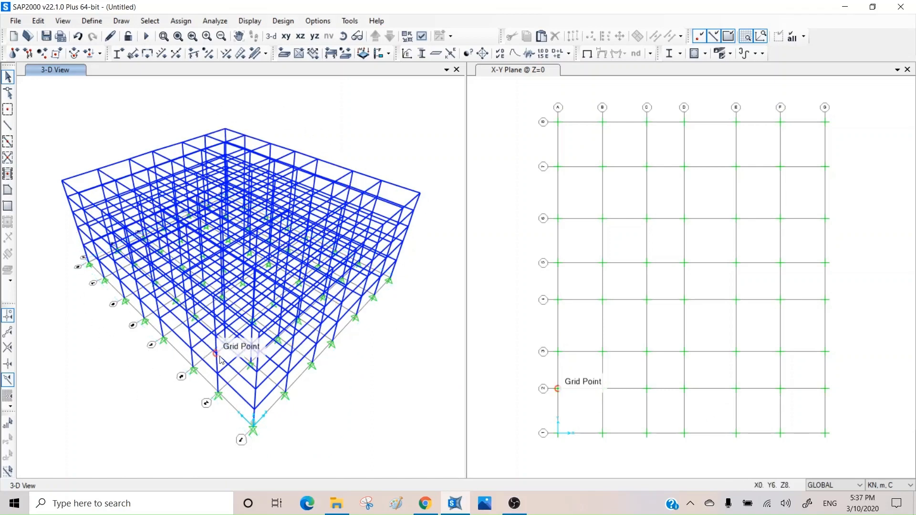
Step: Draw quick area objects with section ASEC1 over the whole X-Y plane at Z=4, from grid intersection A-1 to G-8
left_click(527, 114)
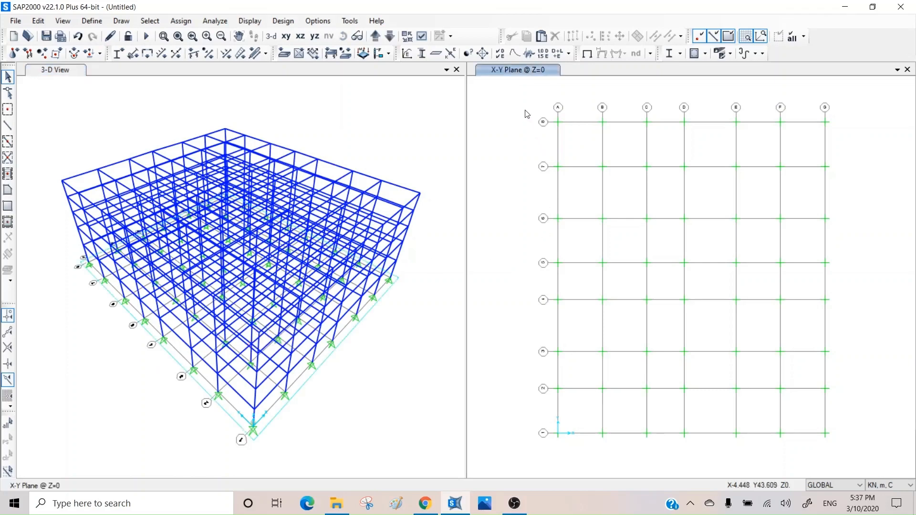
left_click(377, 36)
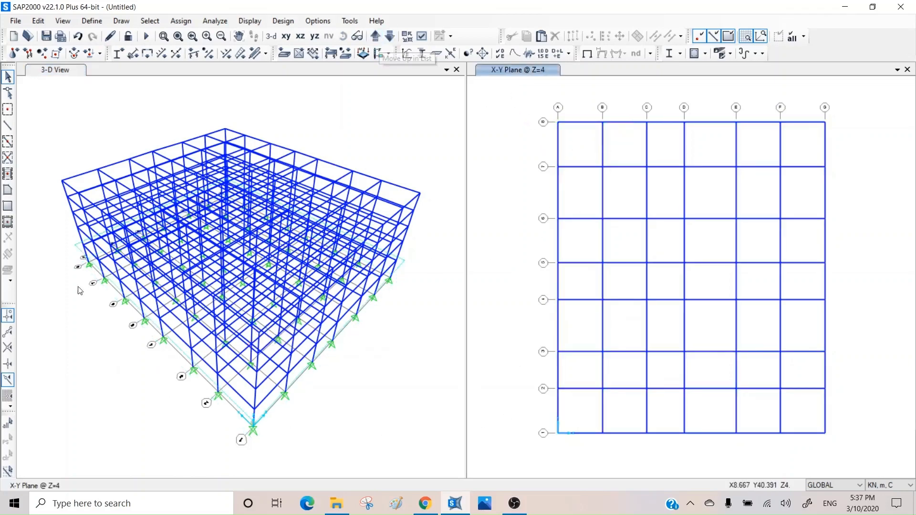
left_click(8, 222)
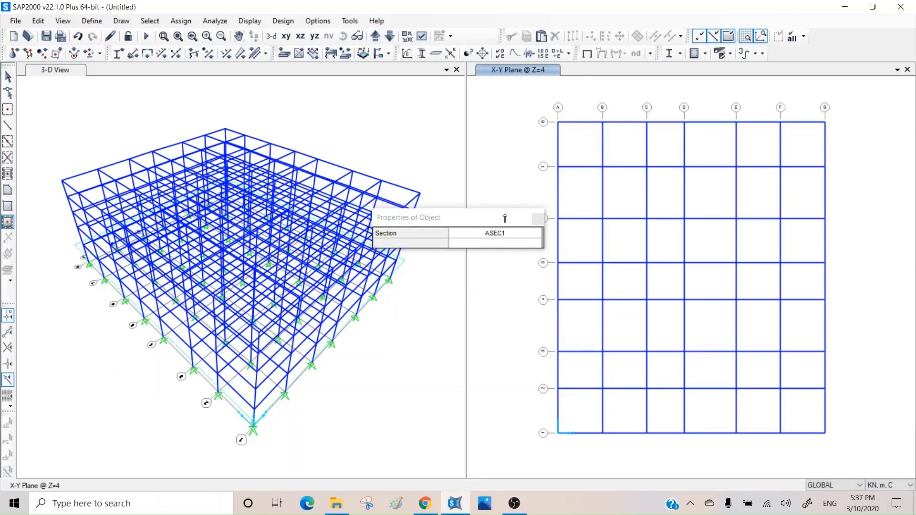
left_click_drag(505, 218, 427, 101)
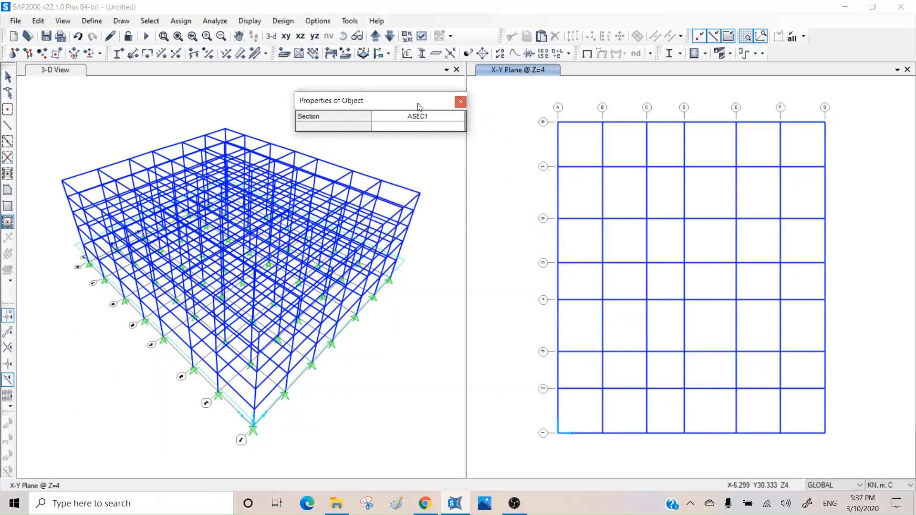
left_click(440, 118)
left_click(442, 116)
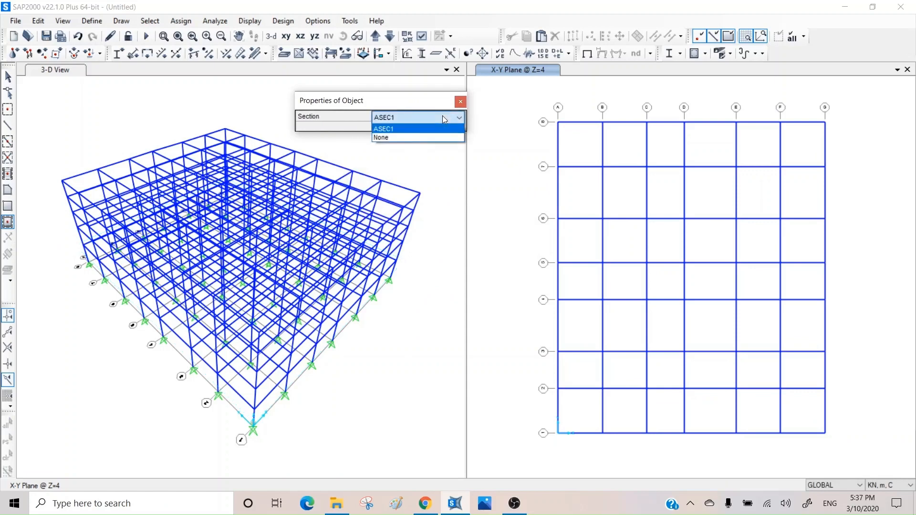
left_click(402, 118)
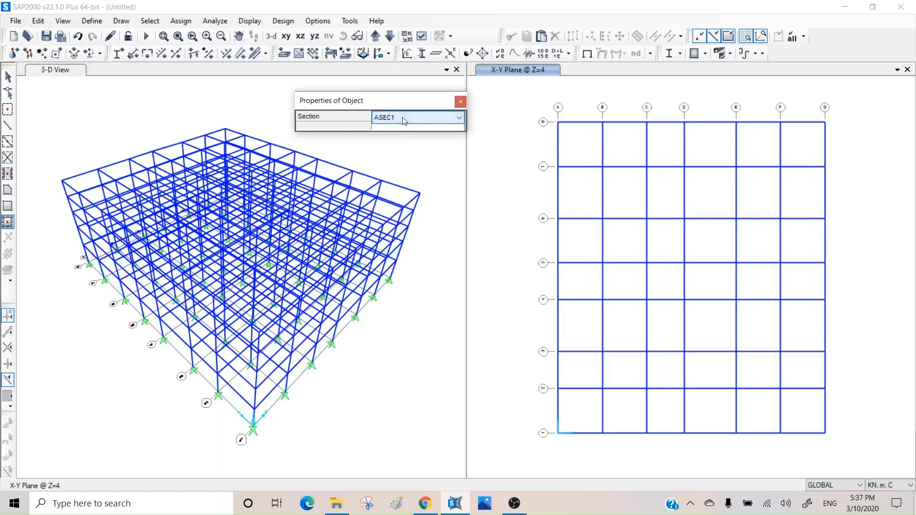
left_click(7, 222)
left_click(558, 432)
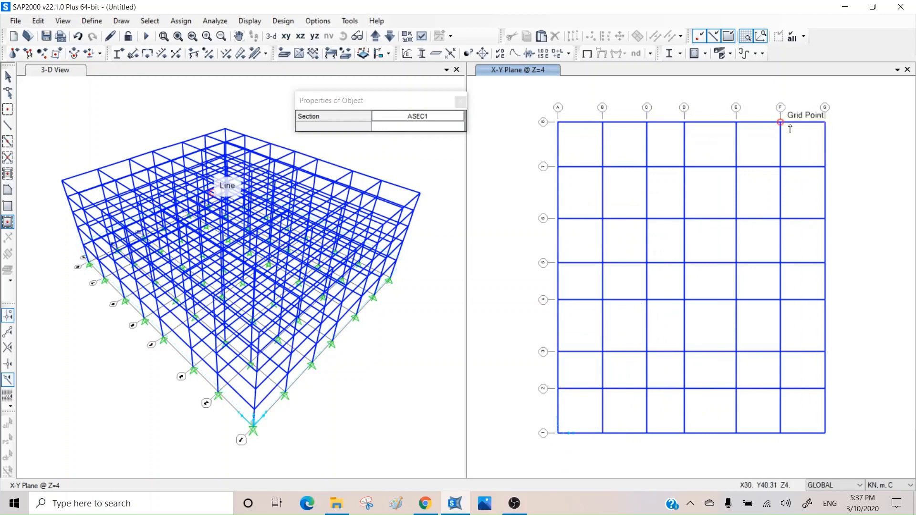
left_click(824, 122)
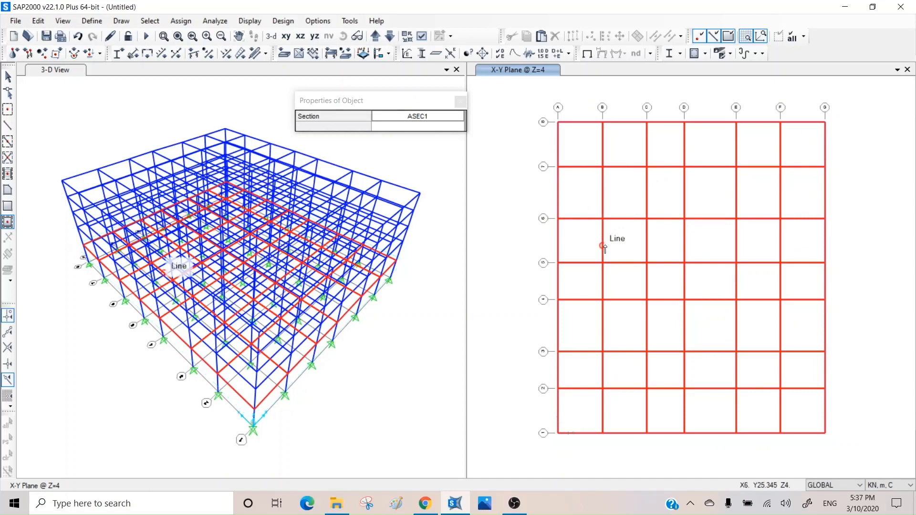
key("Escape")
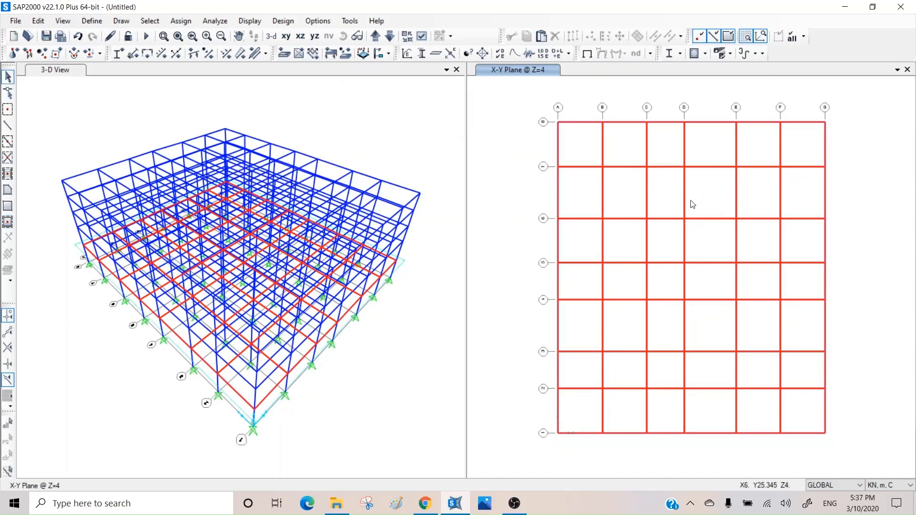
Step: In the X-Y plane at Z=8, draw quick areas from A-1 to E-6 and one rectangular area from E-1 to G-6, using section ASEC1
left_click(406, 136)
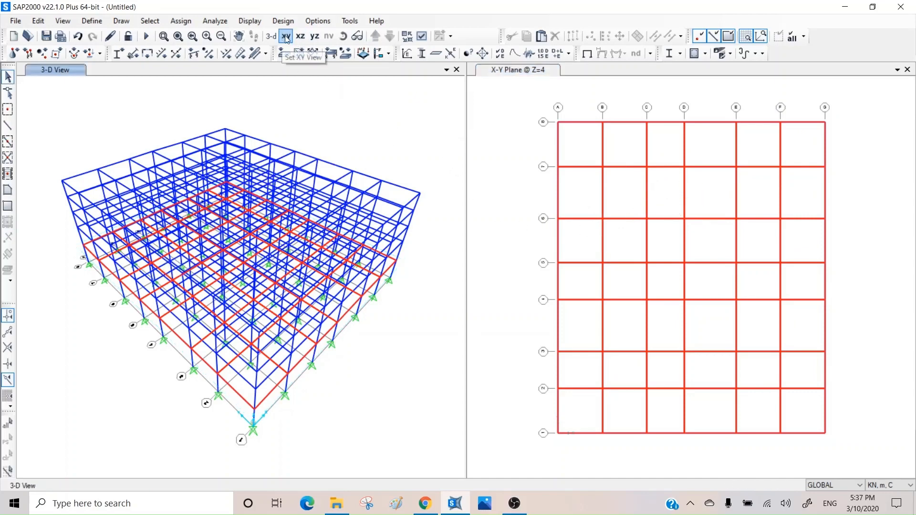
left_click(520, 146)
left_click(375, 35)
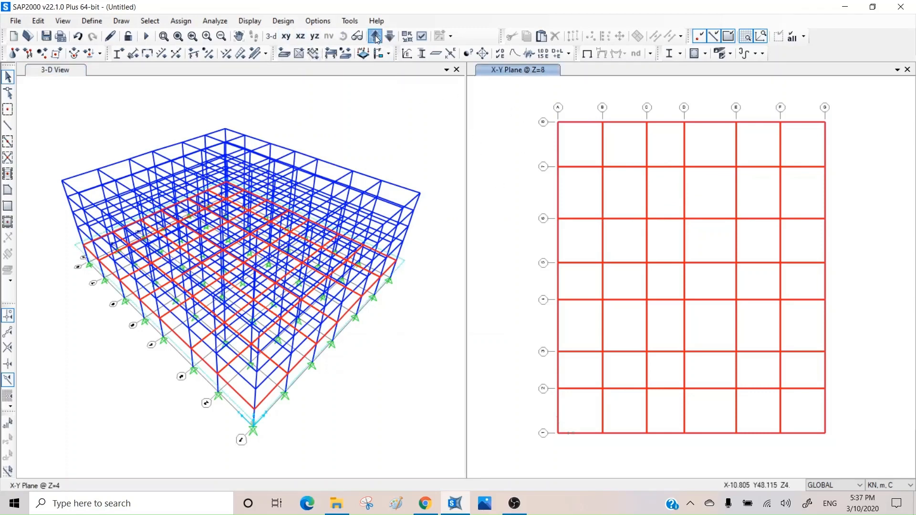
left_click(8, 221)
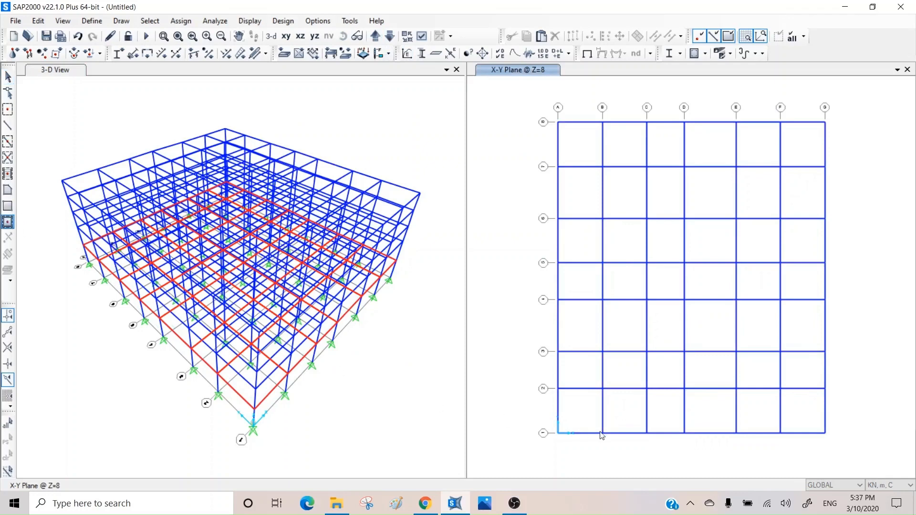
left_click(736, 219)
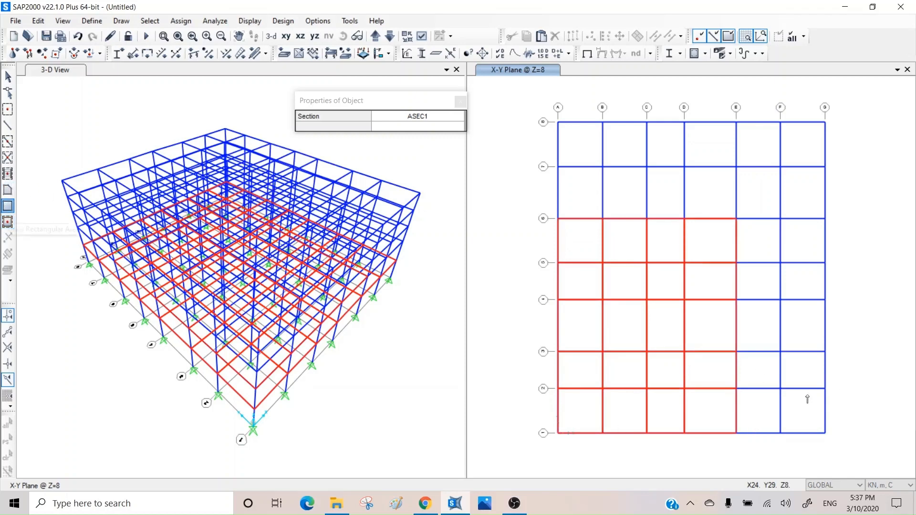
left_click(736, 433)
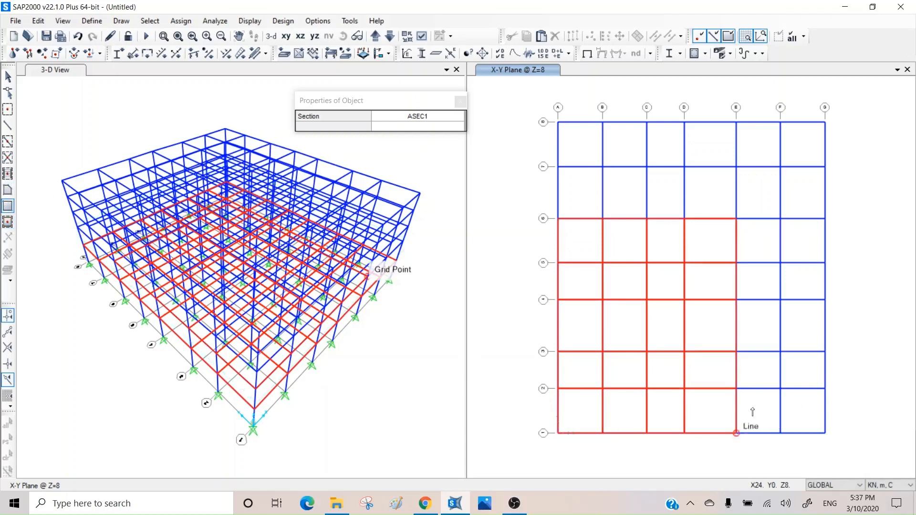
left_click(825, 219)
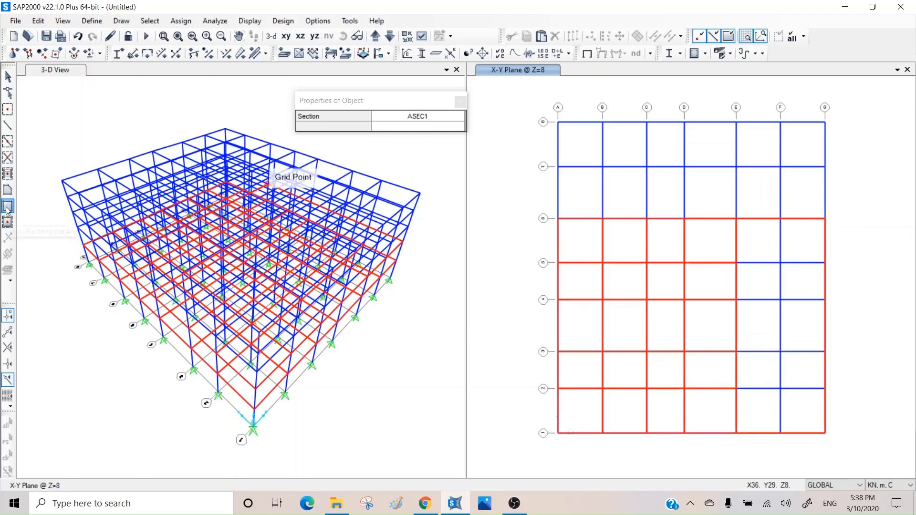
Step: Draw two rectangular areas at Z=8 between grid lines 6 and 8: from A to midway B–C, and from D to midway F–G
left_click(558, 219)
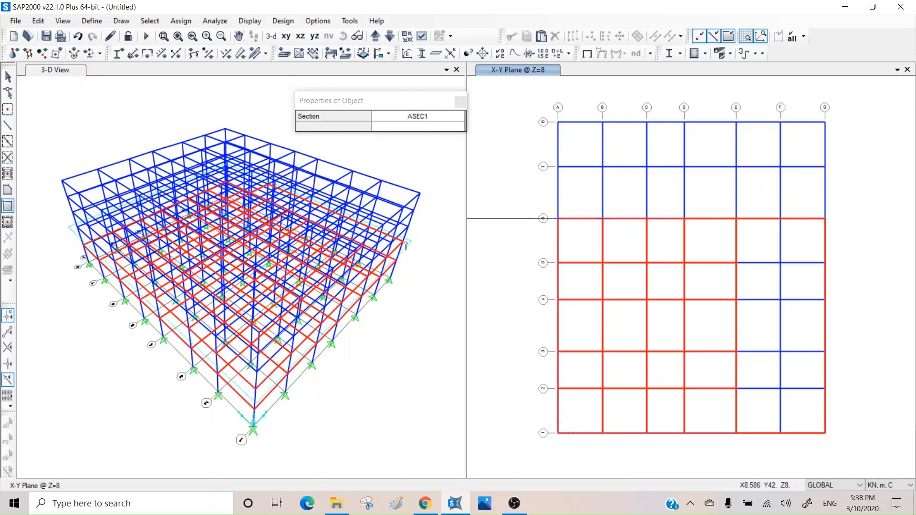
left_click(8, 380)
left_click(626, 123)
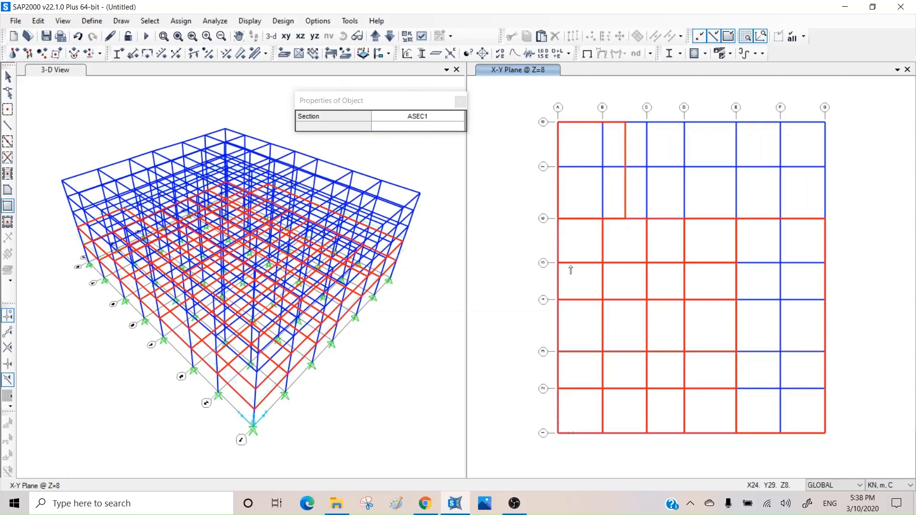
left_click(685, 218)
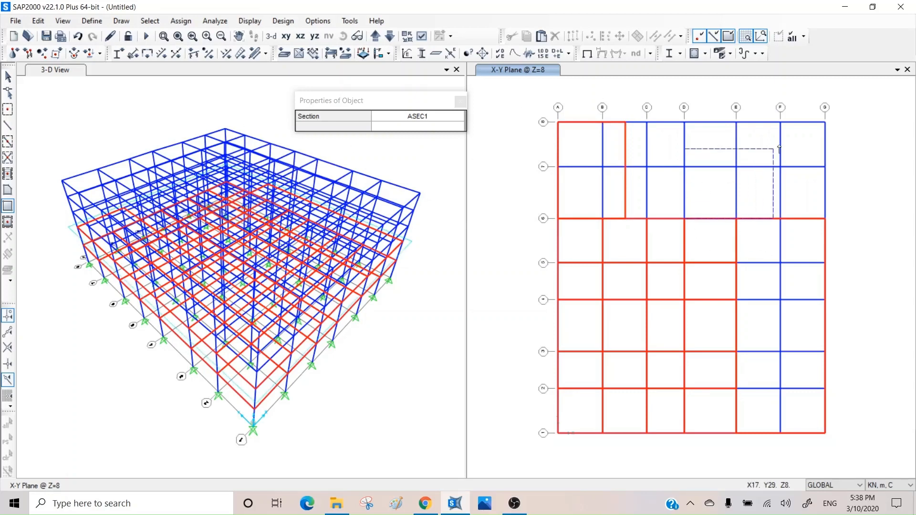
double_click(804, 127)
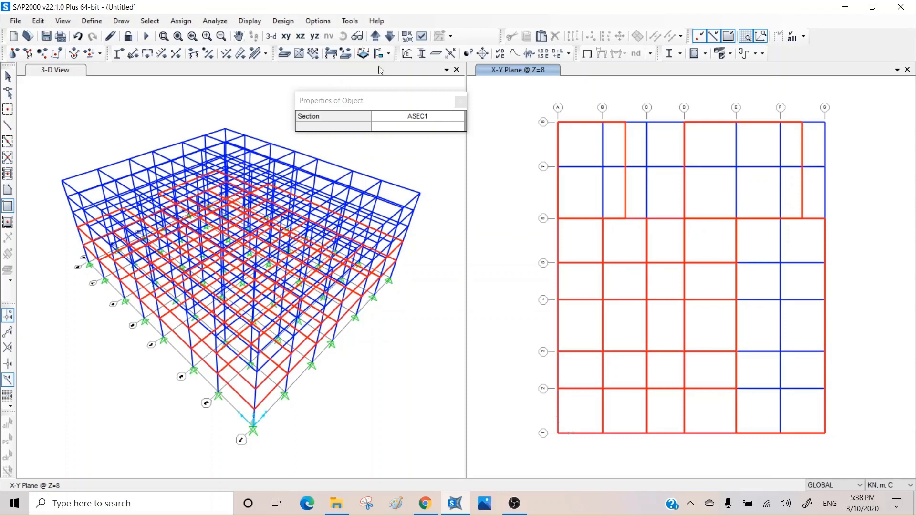
key("Escape")
Step: In the Y-Z plane at X=36, draw a rectangular ASEC1 area from grid 1 at the base to grid 2 at Z=11
left_click(191, 104)
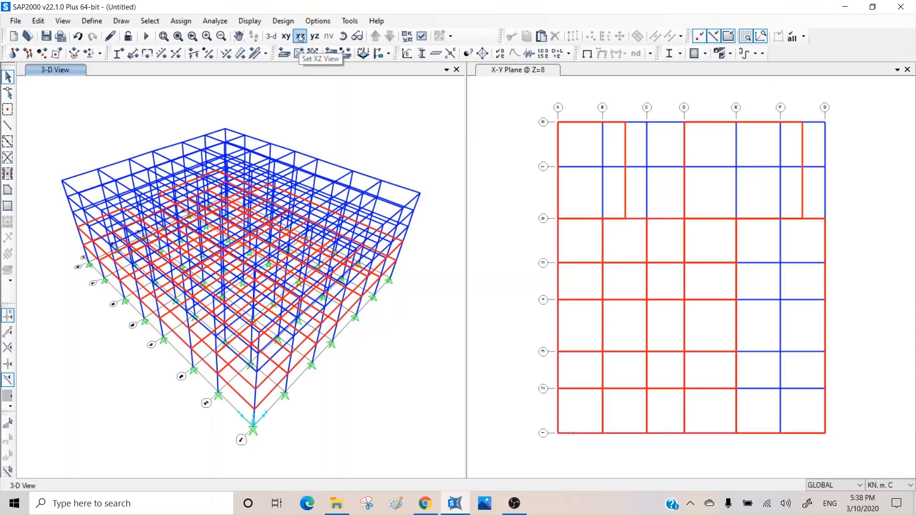
left_click(315, 36)
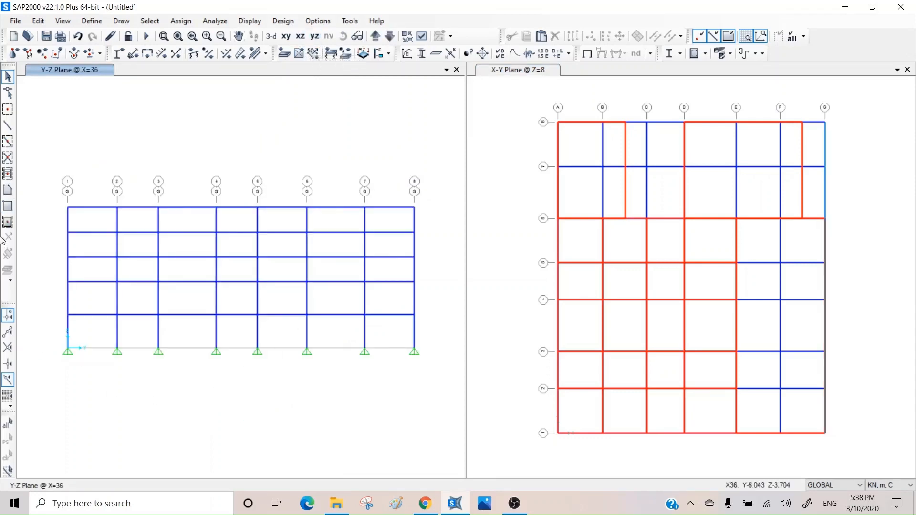
left_click(6, 206)
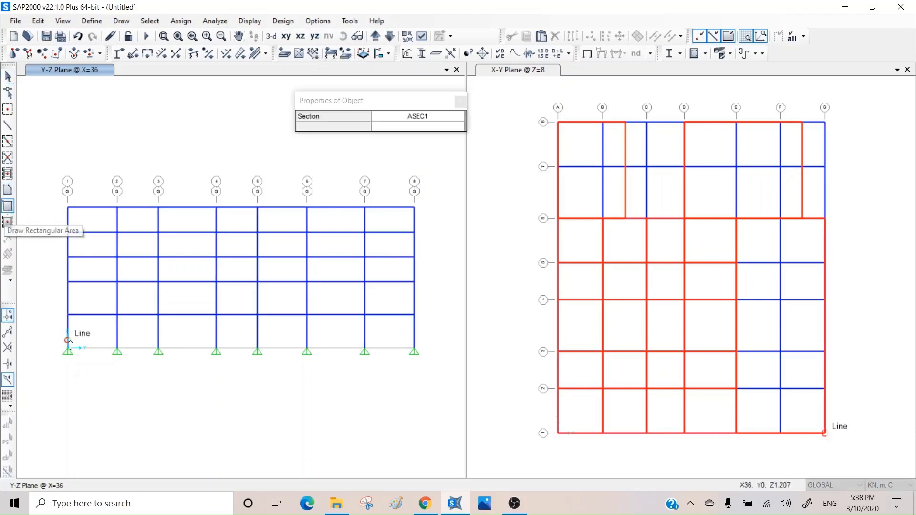
left_click(117, 257)
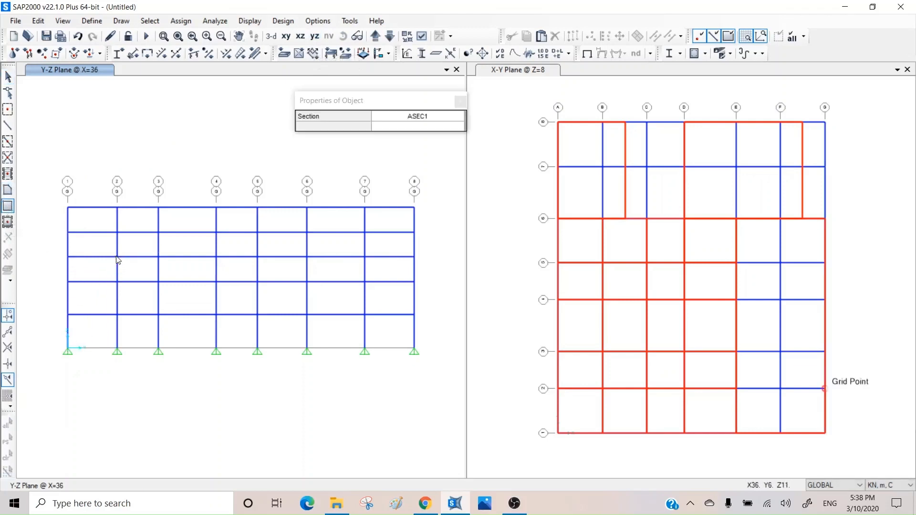
key("Escape")
left_click(96, 271)
left_click(96, 270)
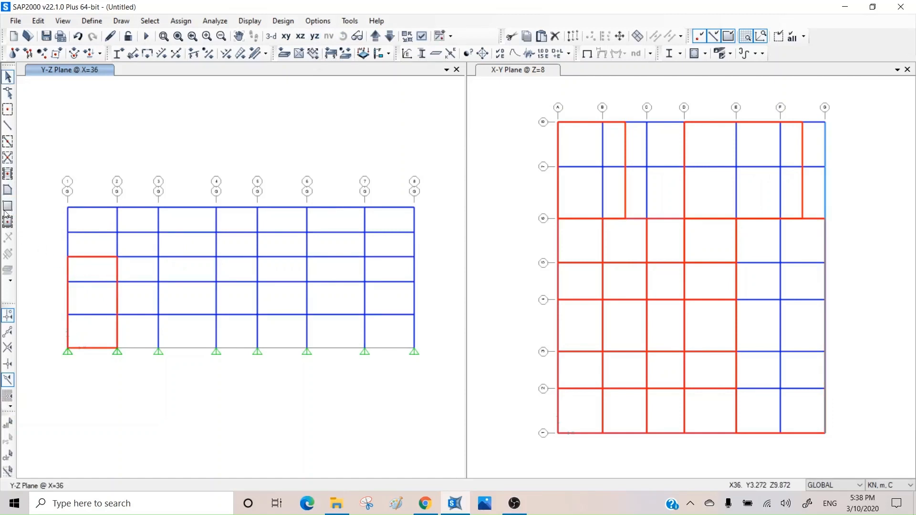
Step: Draw quick ASEC1 areas in every story between grid lines 4 and 5 of the Y-Z plane at X=36
left_click(9, 222)
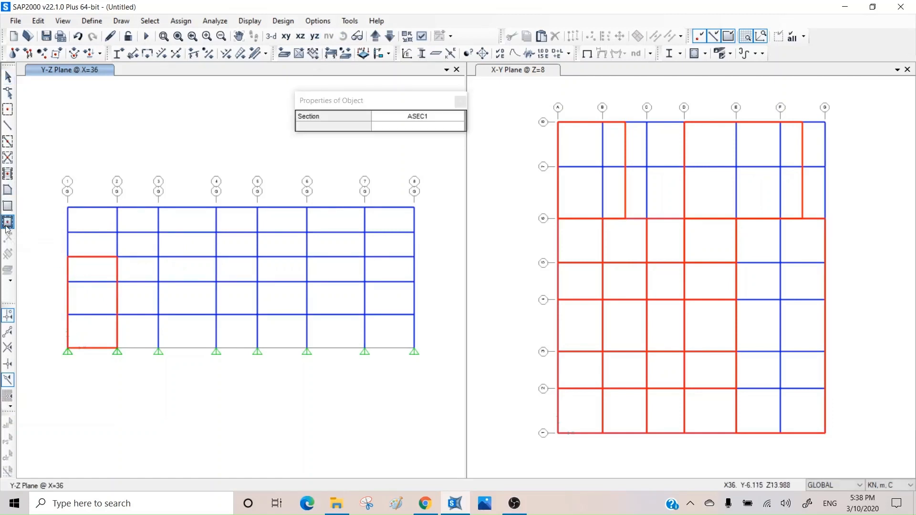
left_click_drag(217, 350, 258, 208)
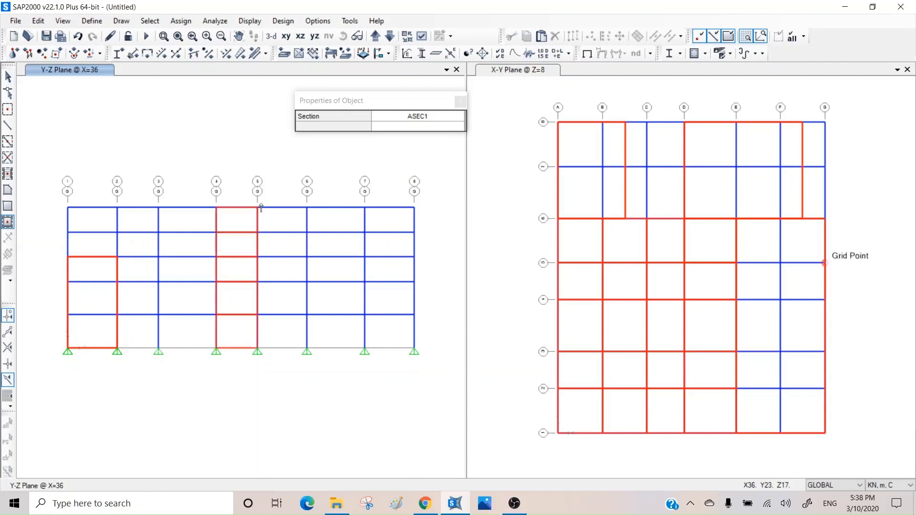
key("Escape")
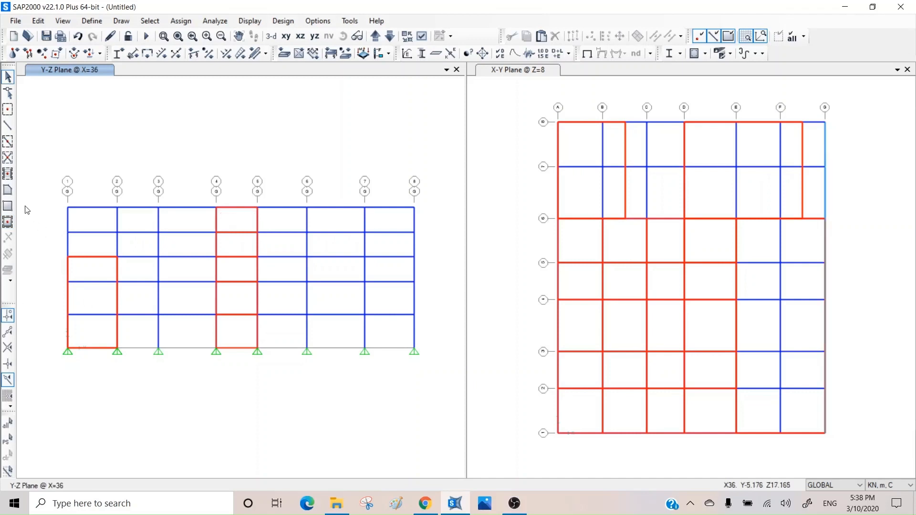
Step: Draw two rectangular ASEC1 areas from the base: grid 3 to midway 3–4 up to Z=8, and grid 6 to midway 7–8 up to Z=14
left_click(7, 206)
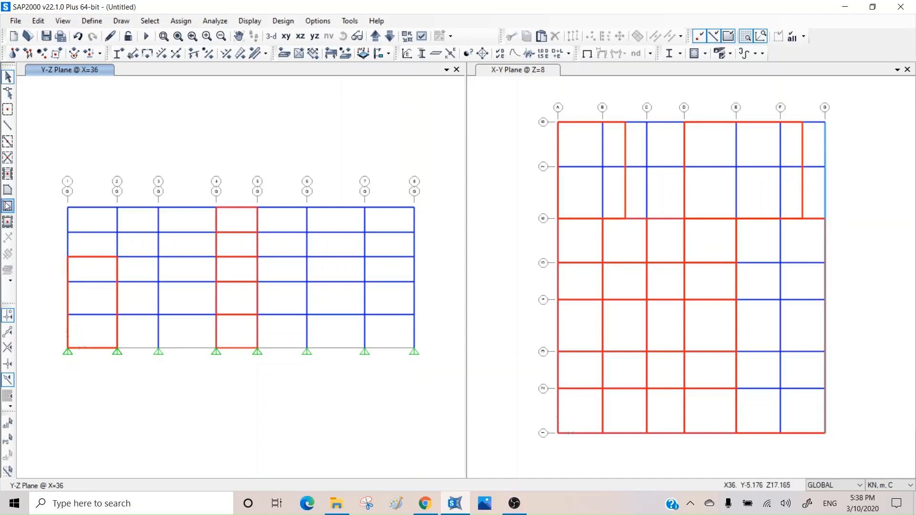
left_click(158, 348)
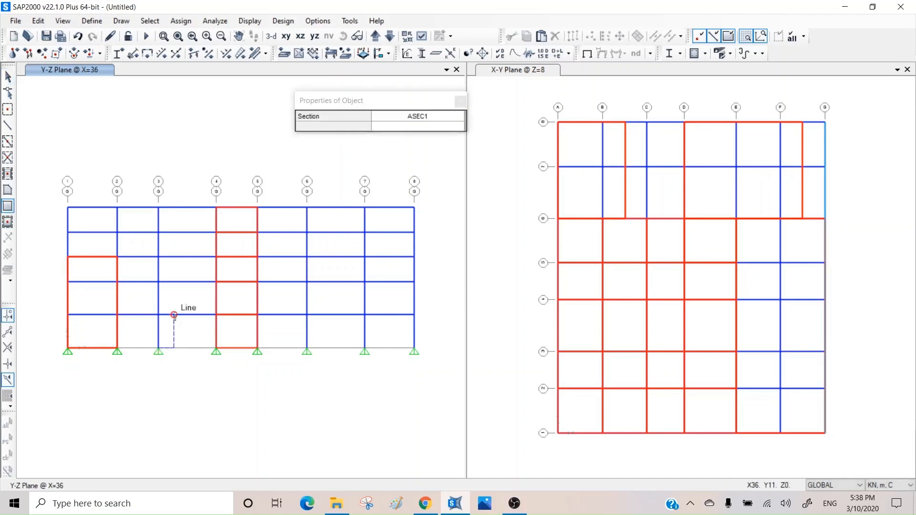
left_click(189, 282)
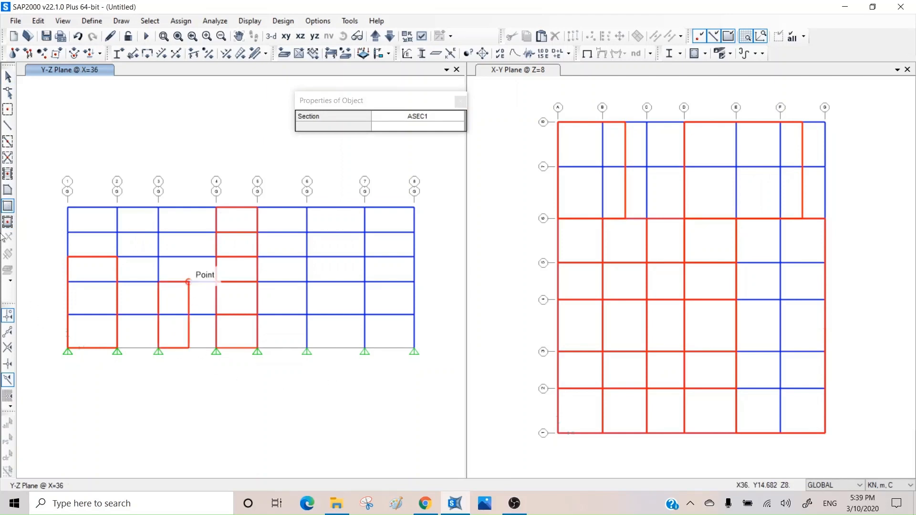
left_click(307, 348)
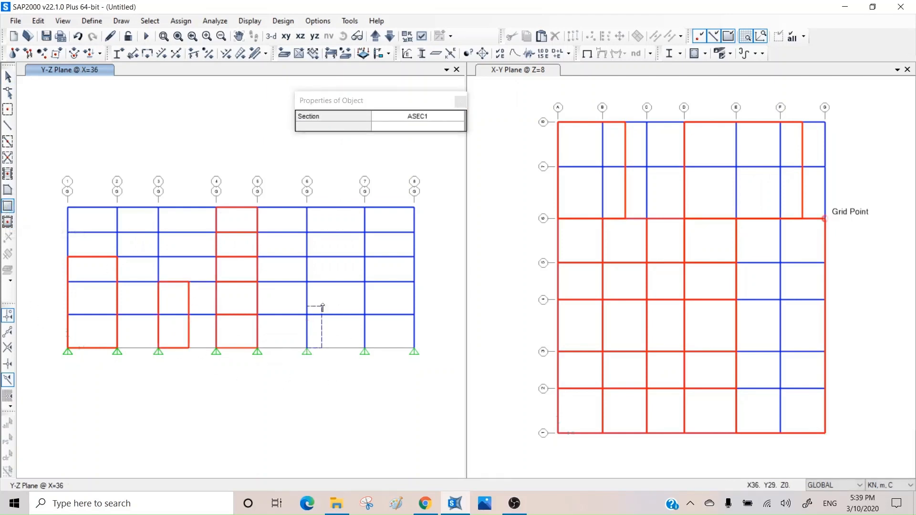
left_click(391, 233)
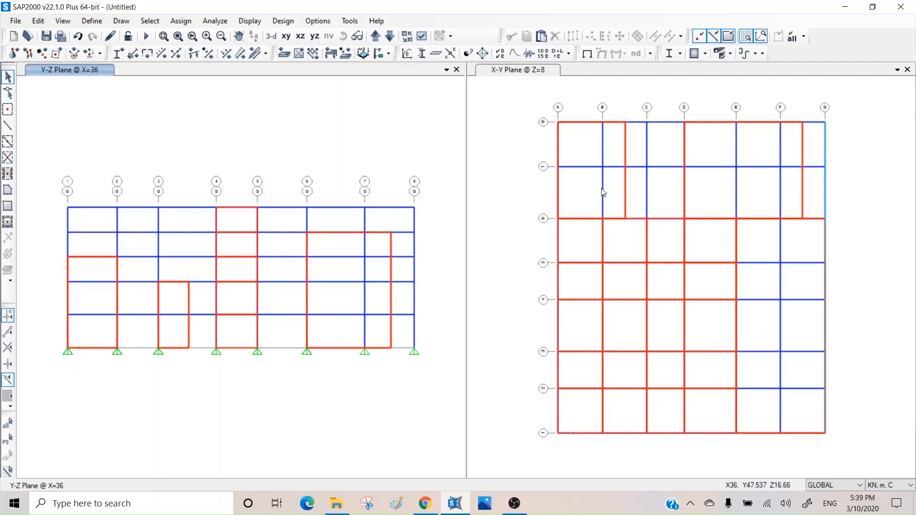
Step: Turn on Fill Objects in the display options for both the Y-Z plane at X=36 and the X-Y plane at Z=8
left_click(422, 36)
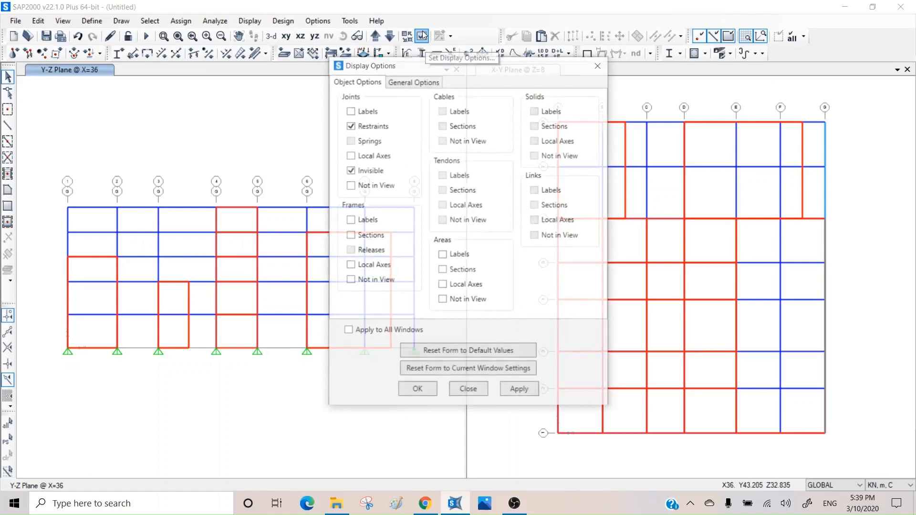
left_click(409, 80)
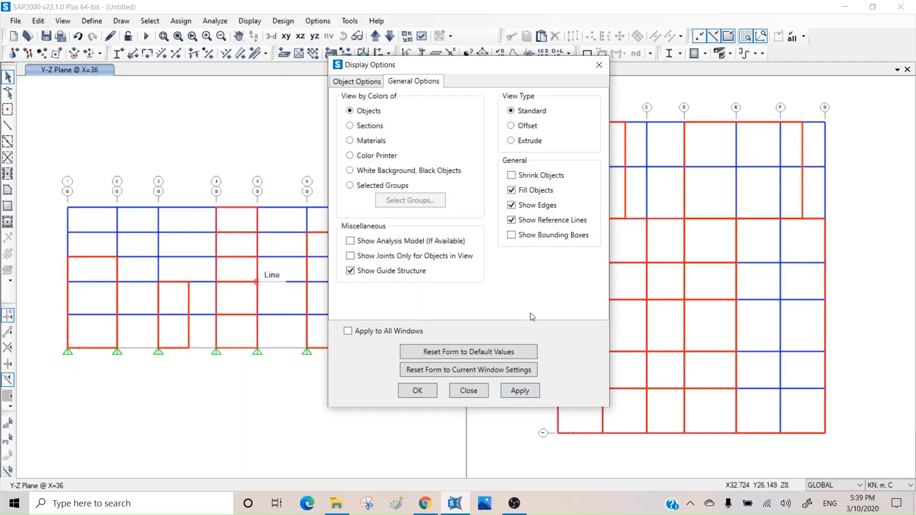
left_click(520, 391)
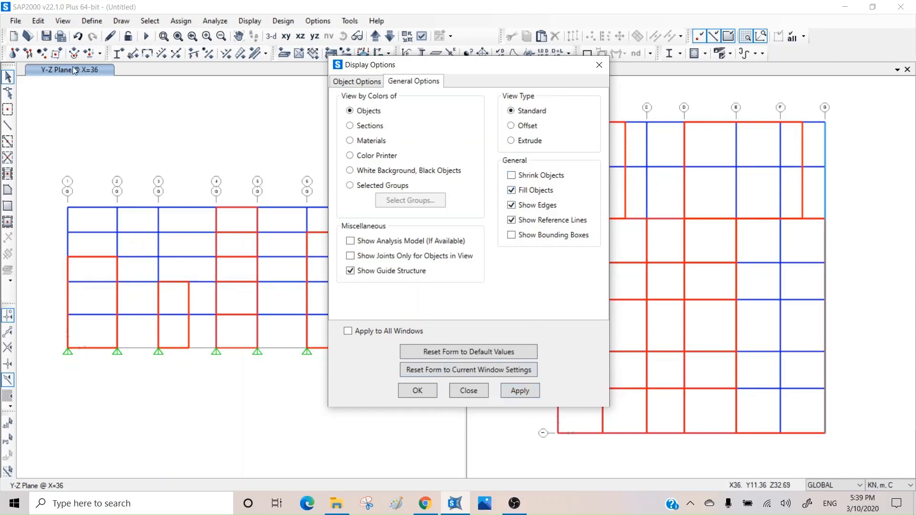
left_click(520, 391)
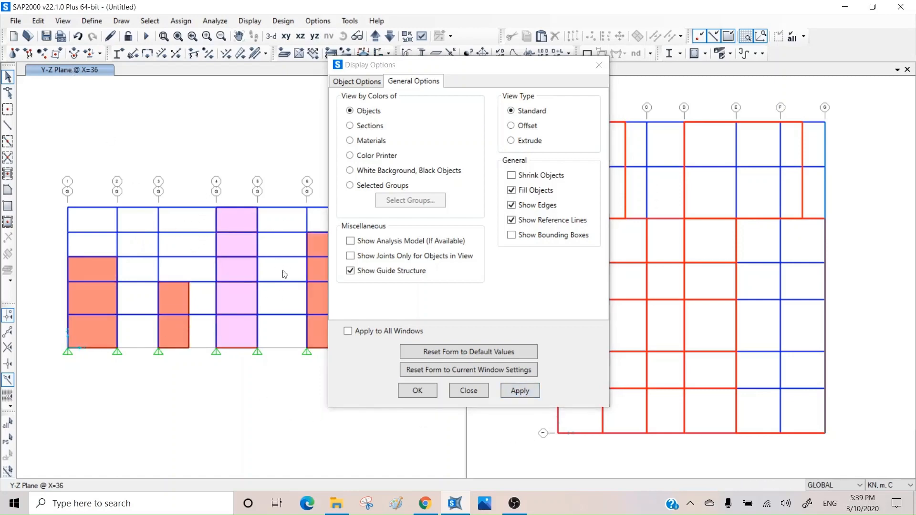
left_click_drag(441, 70, 202, 76)
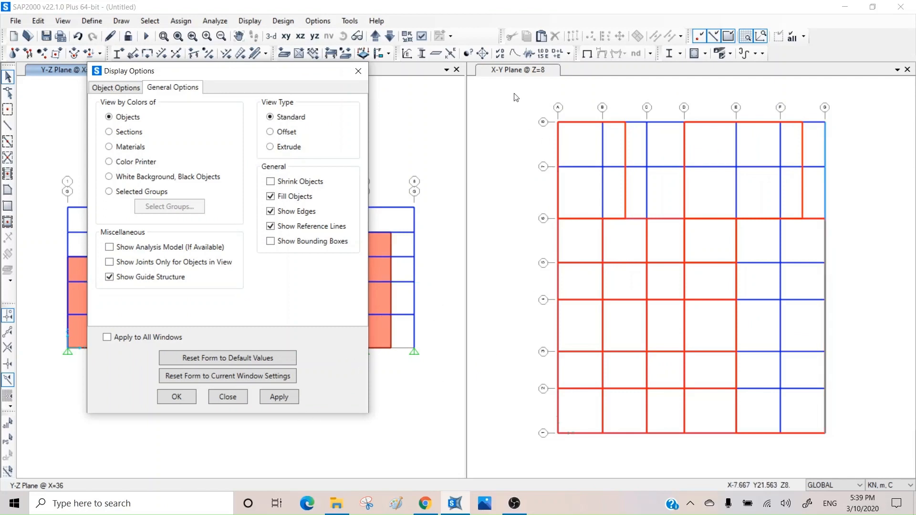
left_click(511, 72)
left_click(267, 398)
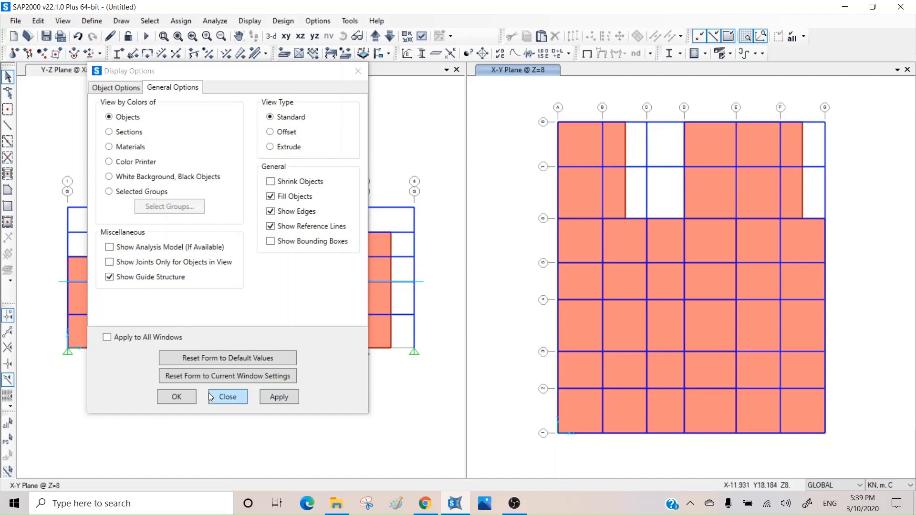
left_click(228, 396)
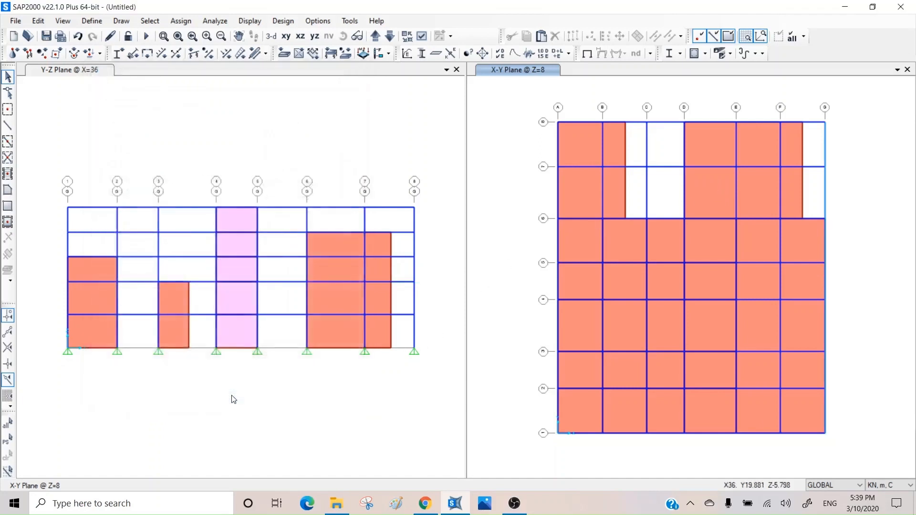
Step: In the X-Z plane at Y=42, draw pinned FSEC1 X braces in all stories of bay A–B and the ground story of bay D–E
left_click(237, 100)
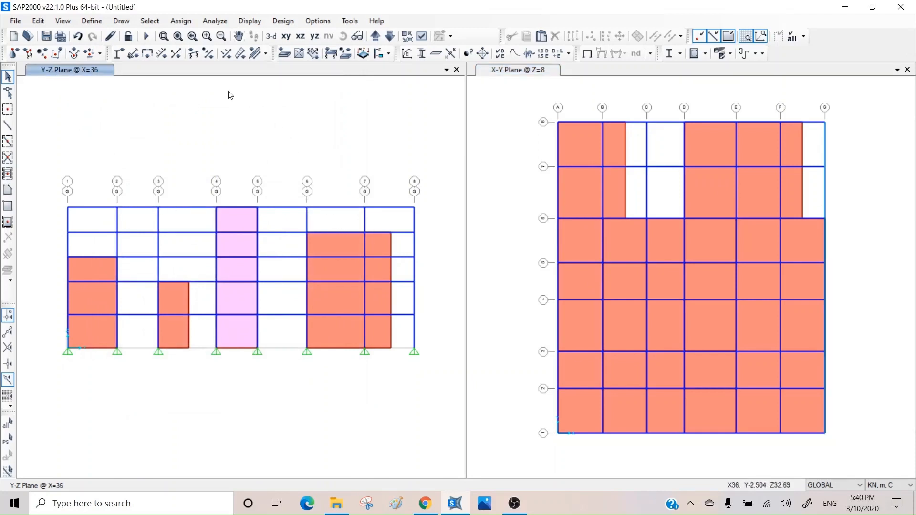
left_click(300, 37)
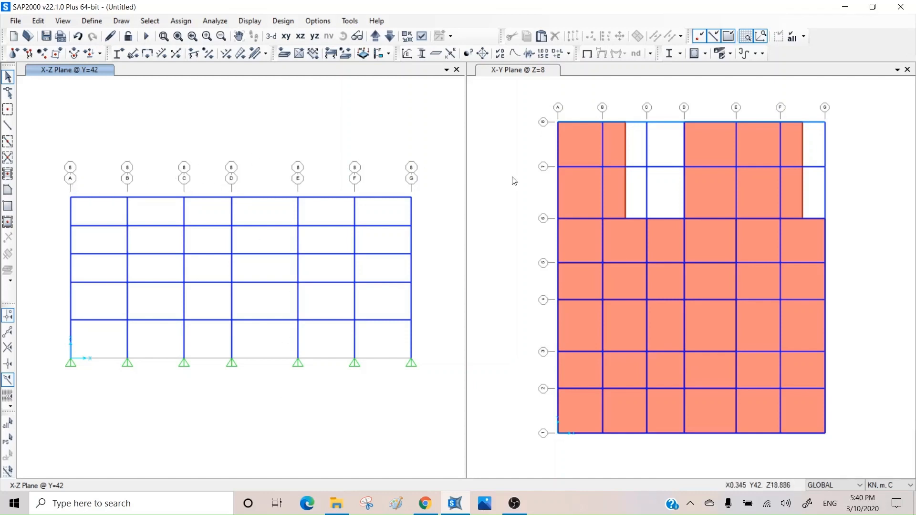
left_click(505, 159)
left_click(420, 184)
left_click(586, 159)
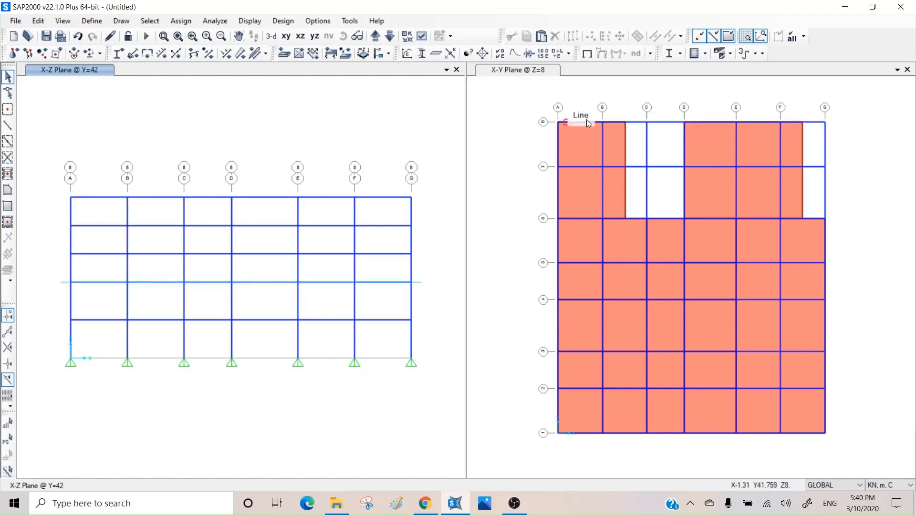
left_click(409, 138)
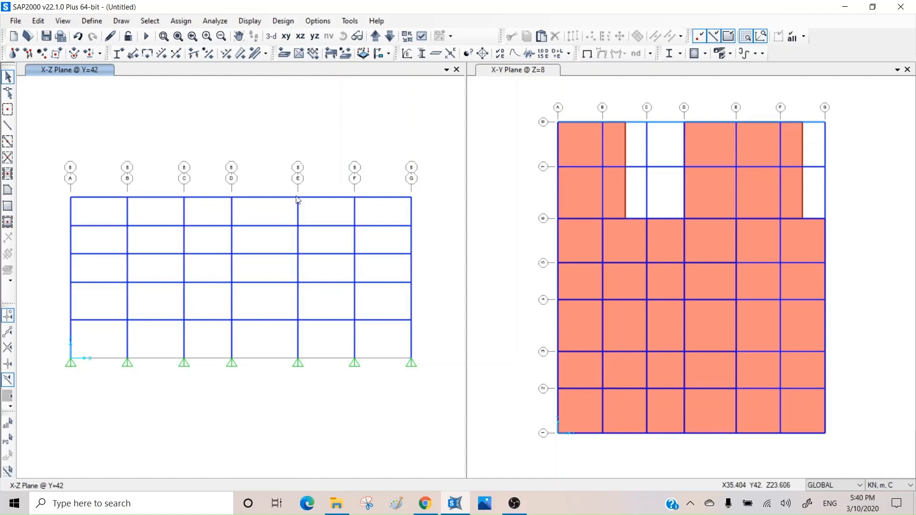
left_click(7, 157)
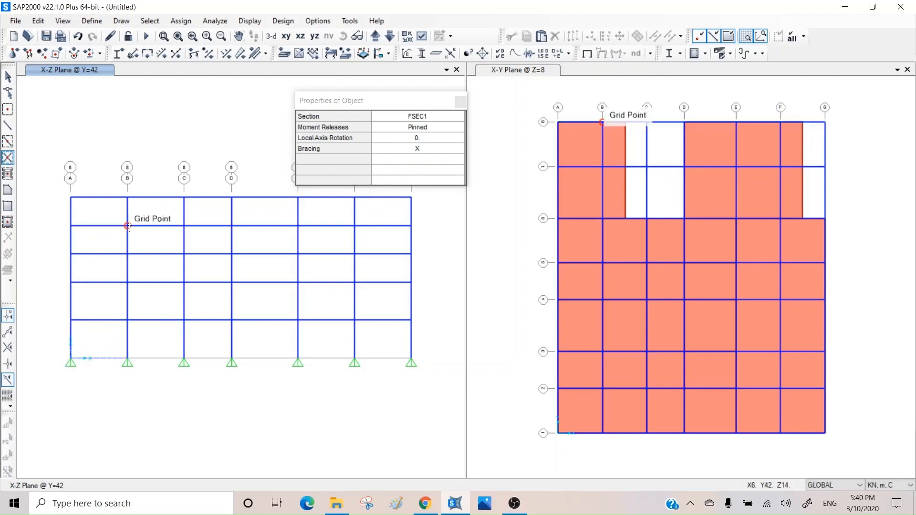
left_click_drag(128, 225, 128, 225)
left_click(100, 212)
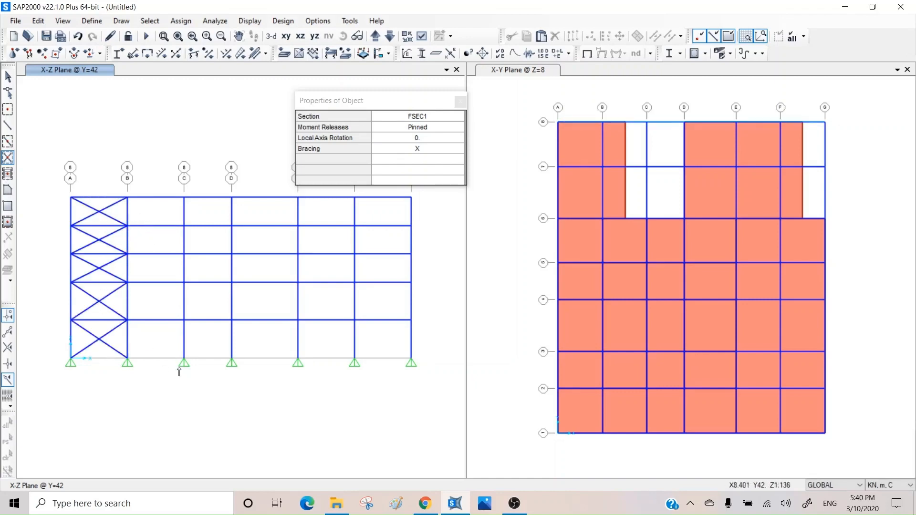
left_click(258, 346)
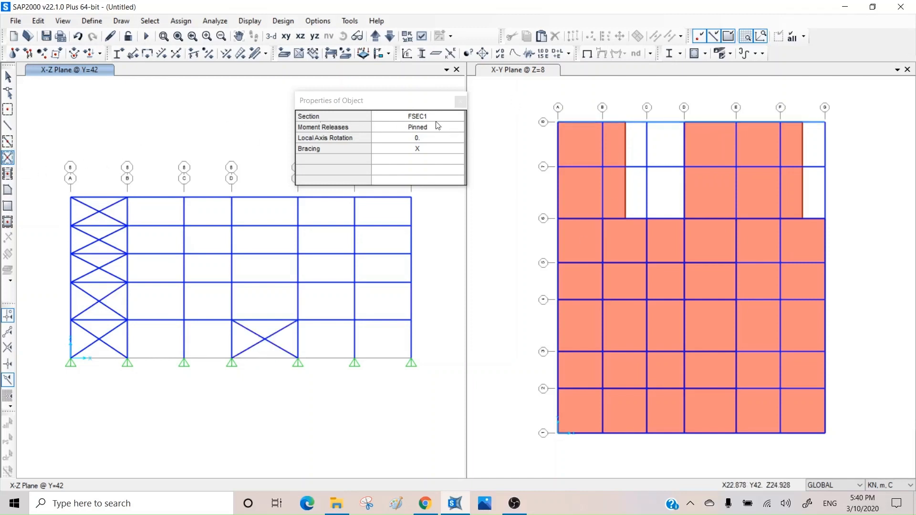
Step: Draw an Inverted V brace with a center eccentricity of 1 in the ground story of bay E–F
left_click(443, 150)
left_click(460, 150)
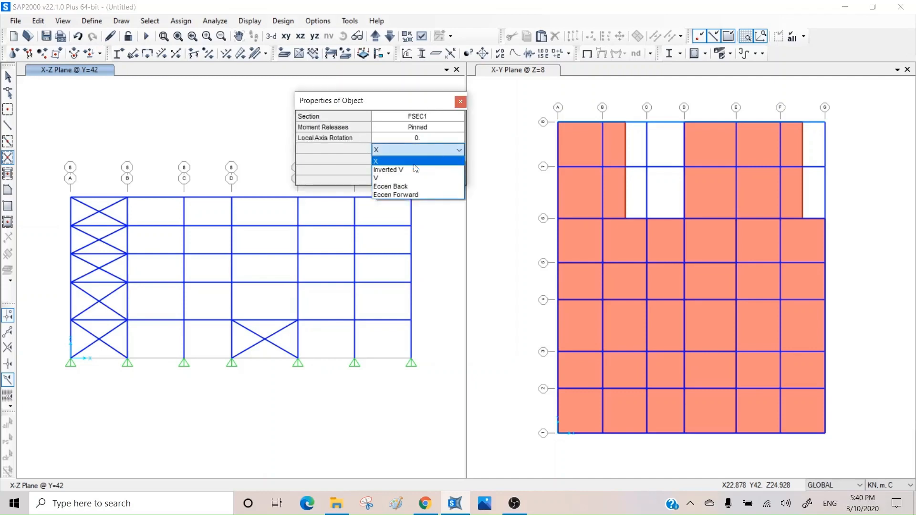
left_click(394, 170)
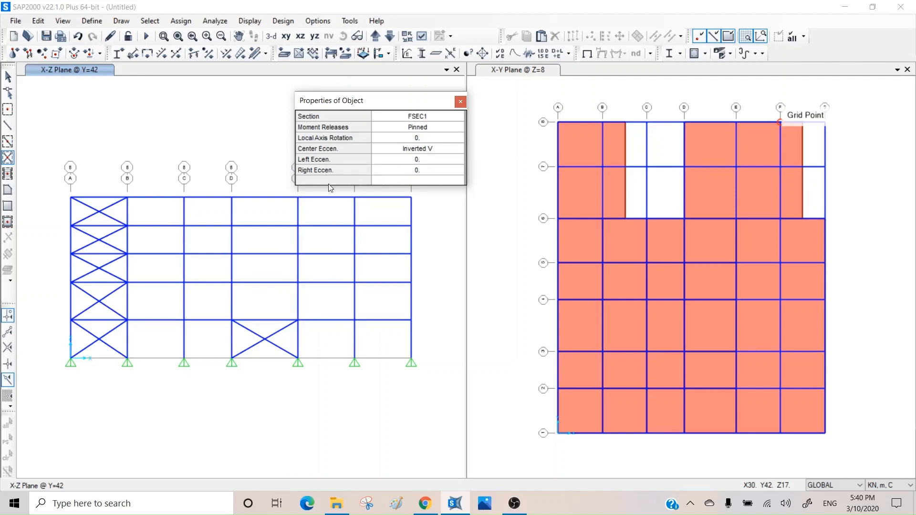
left_click(426, 161)
type("1")
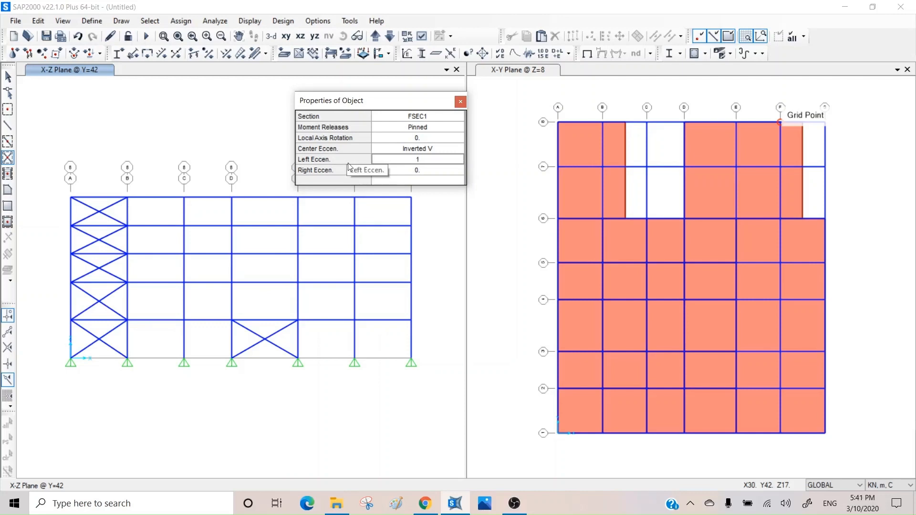
left_click(327, 345)
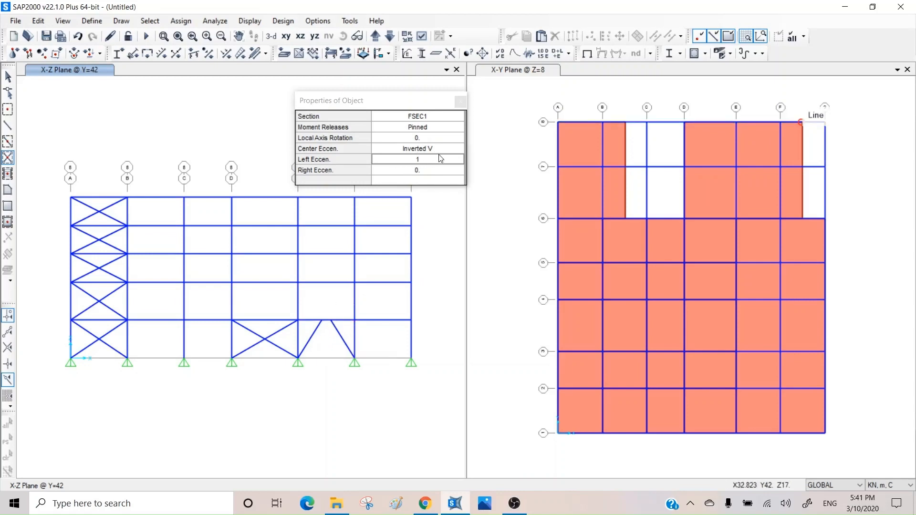
Step: Draw an Inverted V brace with center eccentricity 0 and left and right eccentricities 1 in the second story of bay E–F
key("Return")
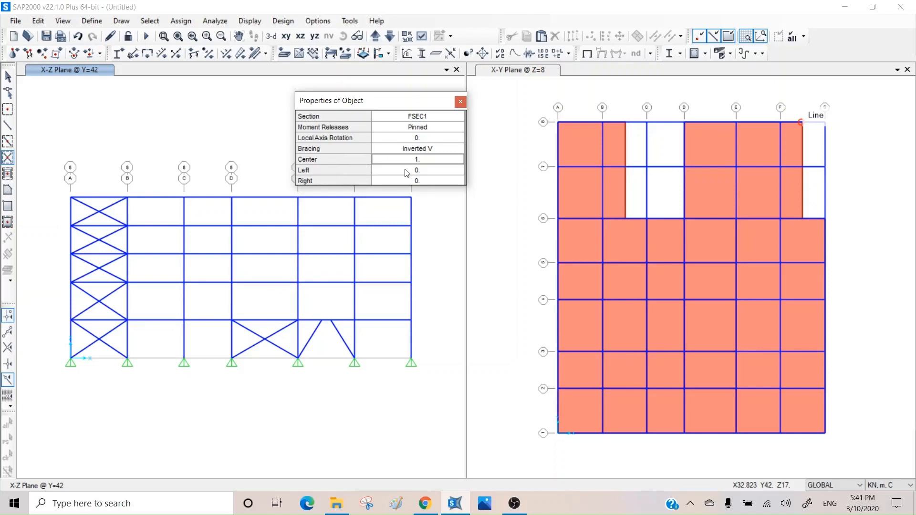
left_click(427, 159)
type("0")
left_click(428, 171)
type("1")
left_click(426, 181)
type("1")
left_click(332, 305)
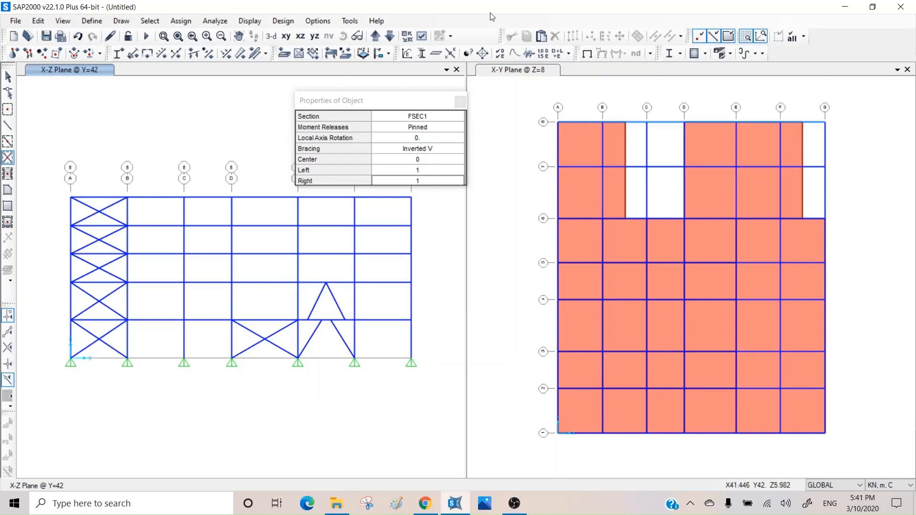
Step: Draw an Eccen Back brace with left eccentricity 1 and right eccentricity 0 in the second story of bay F–G
left_click(443, 149)
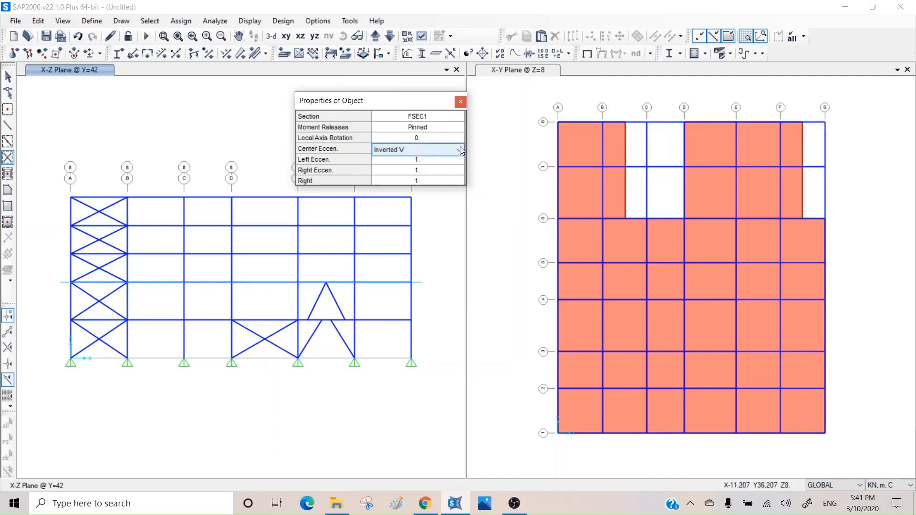
left_click(460, 149)
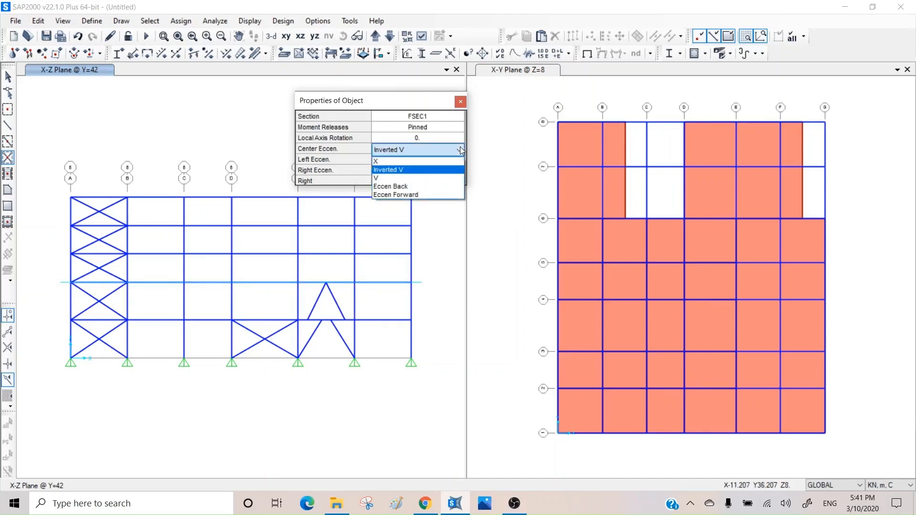
left_click(411, 187)
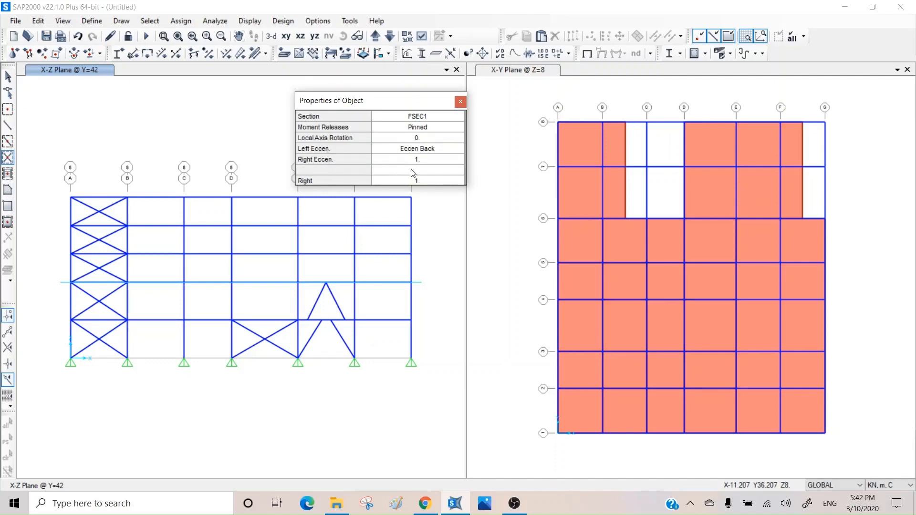
left_click(422, 160)
left_click(381, 298)
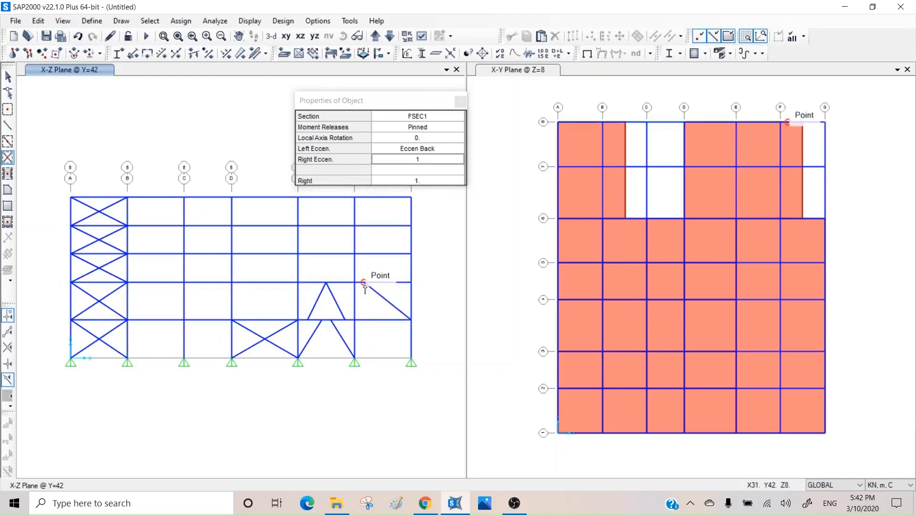
Step: Draw Eccen Back braces in bay F–G with left/right eccentricities 1/1 in the third story and 0/1 in the fourth story
left_click(430, 160)
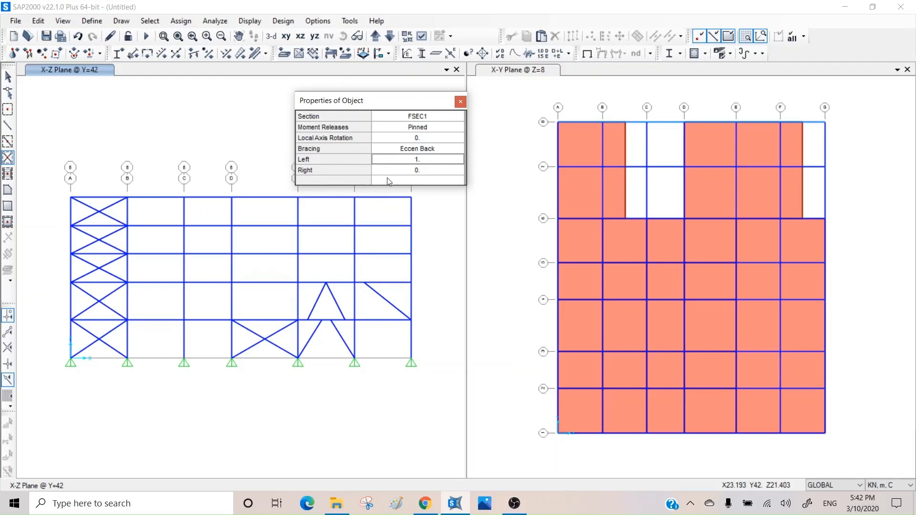
left_click(420, 170)
type("1")
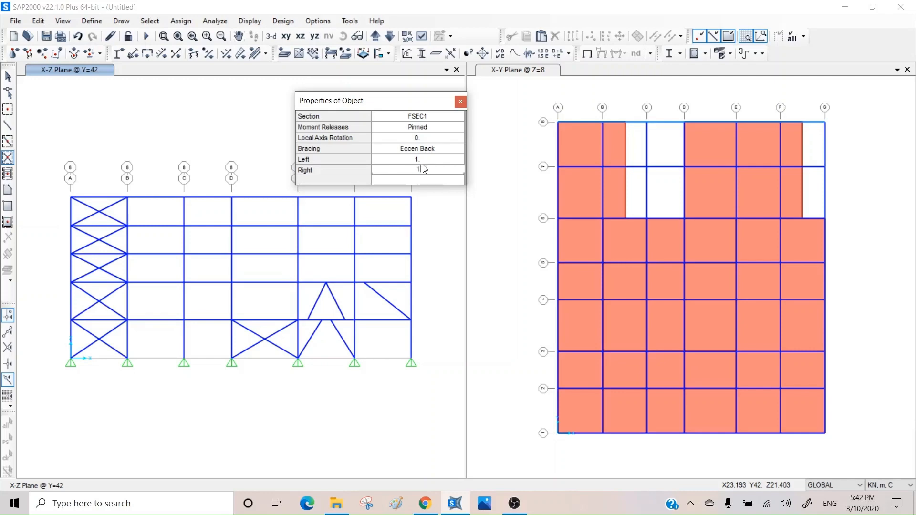
left_click(383, 268)
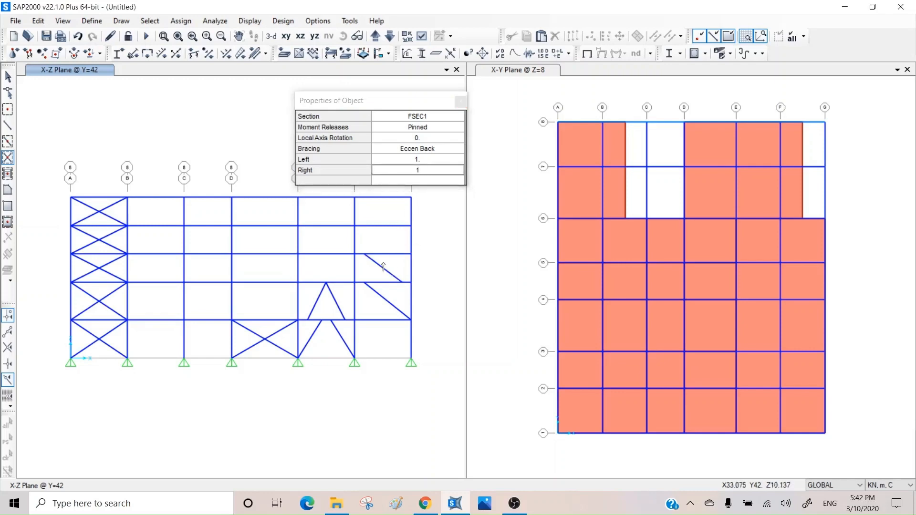
left_click(425, 162)
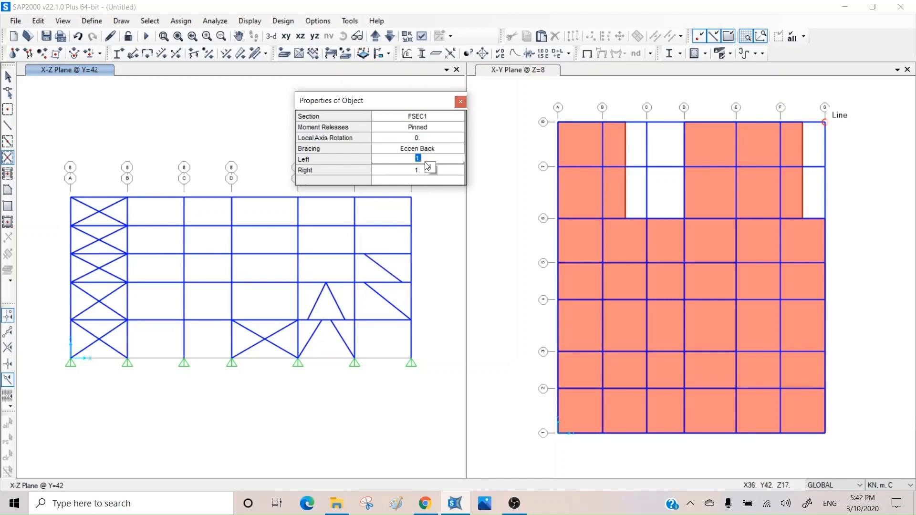
left_click(384, 243)
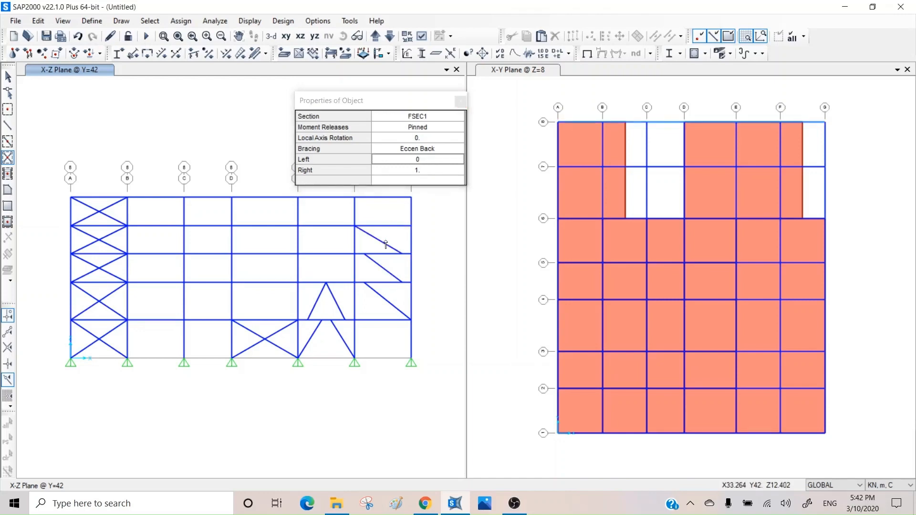
Step: Draw Eccen Forward braces with left eccentricity 1 and right 0 in the top story of bay F–G and the top two stories of bay D–E
left_click(425, 149)
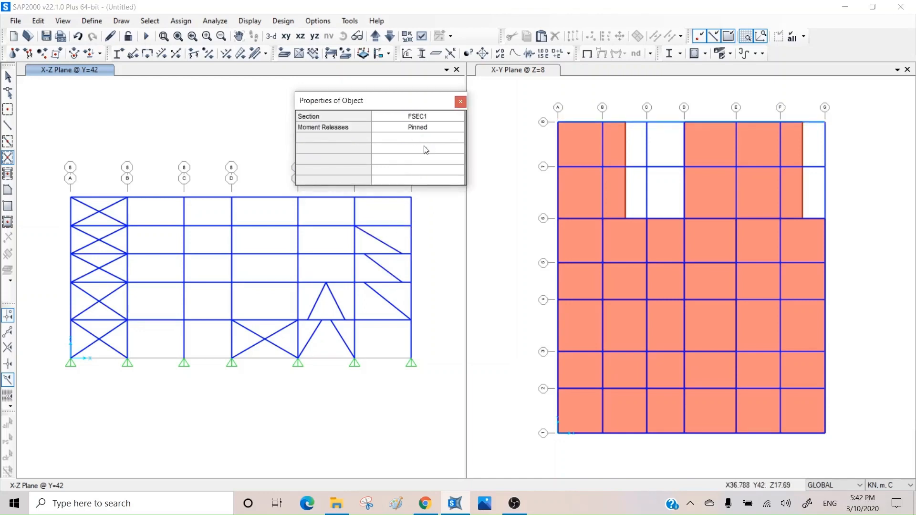
left_click(424, 149)
left_click(410, 192)
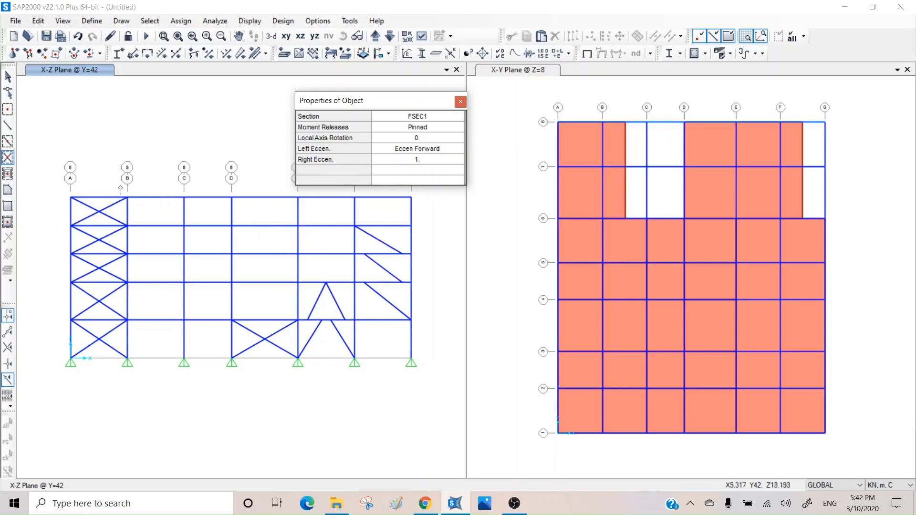
left_click(8, 174)
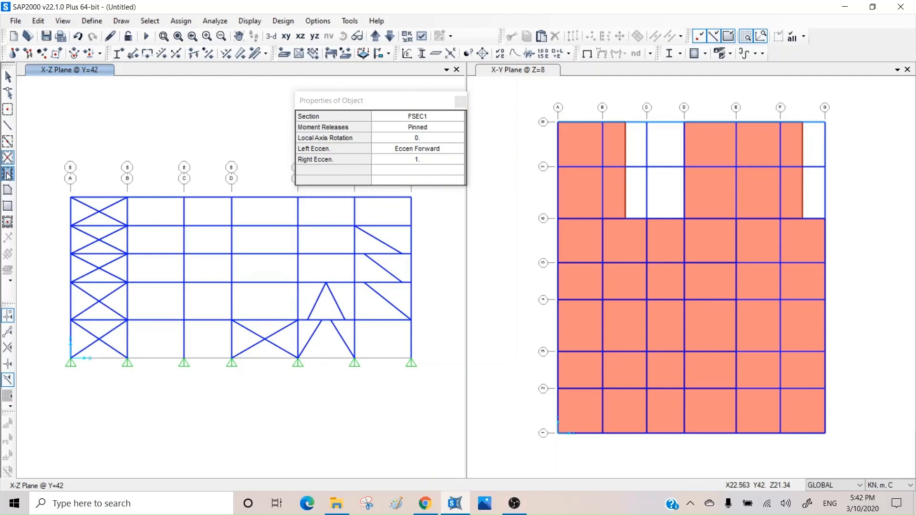
left_click(8, 174)
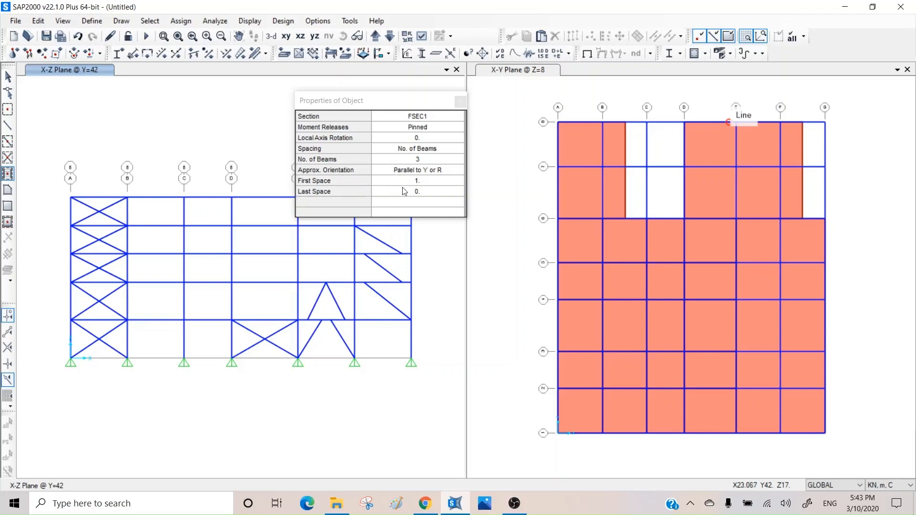
left_click(461, 102)
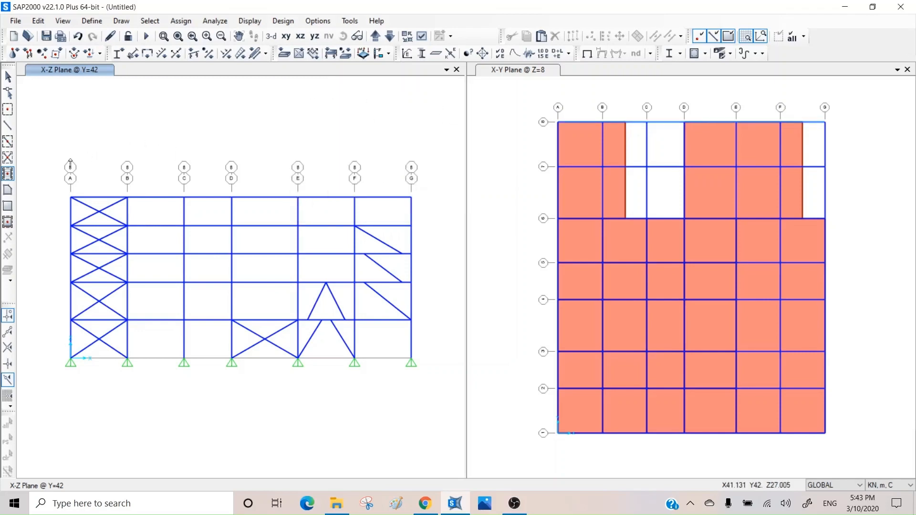
left_click(7, 158)
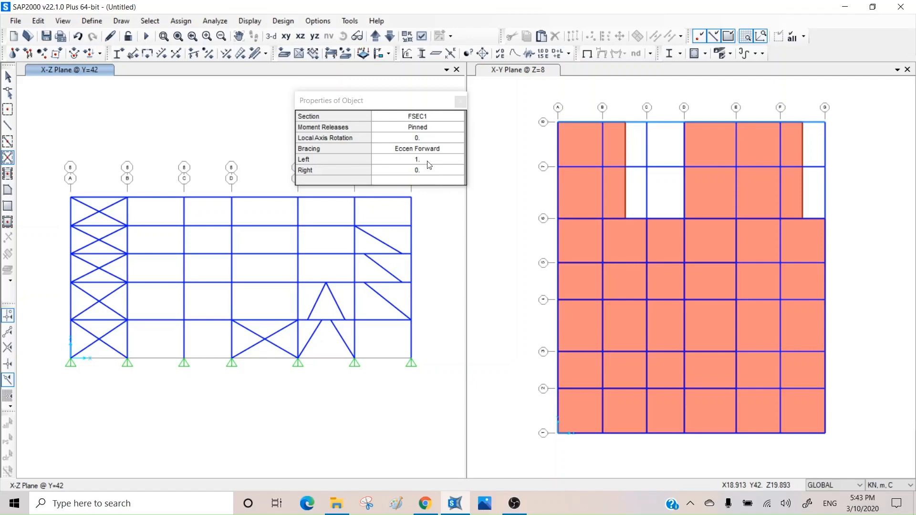
left_click(382, 214)
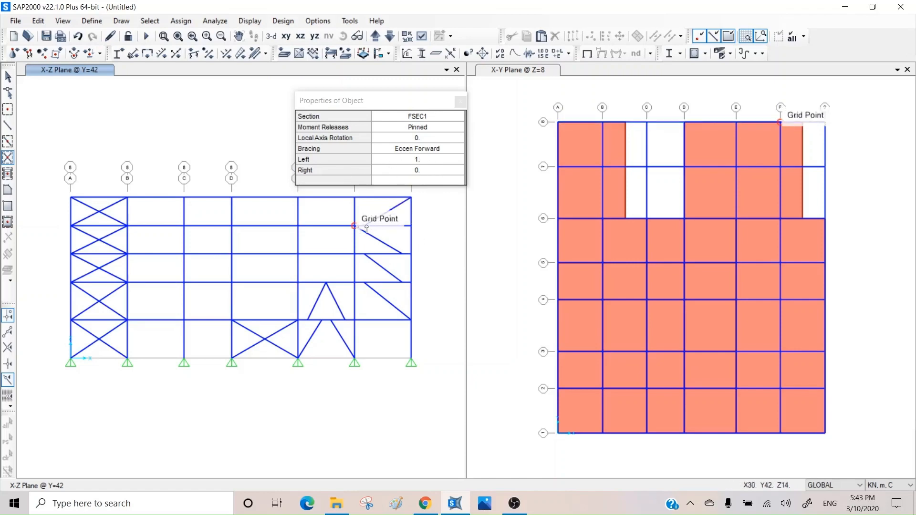
left_click(270, 211)
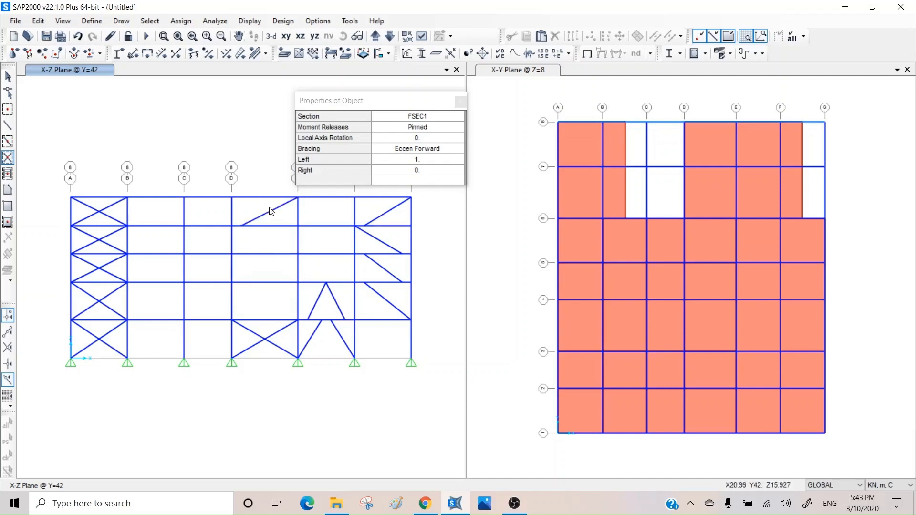
left_click(263, 241)
Step: Draw an Eccen Forward brace with left eccentricity 0 and right eccentricity 1 in the second story of bay D–E
left_click(427, 164)
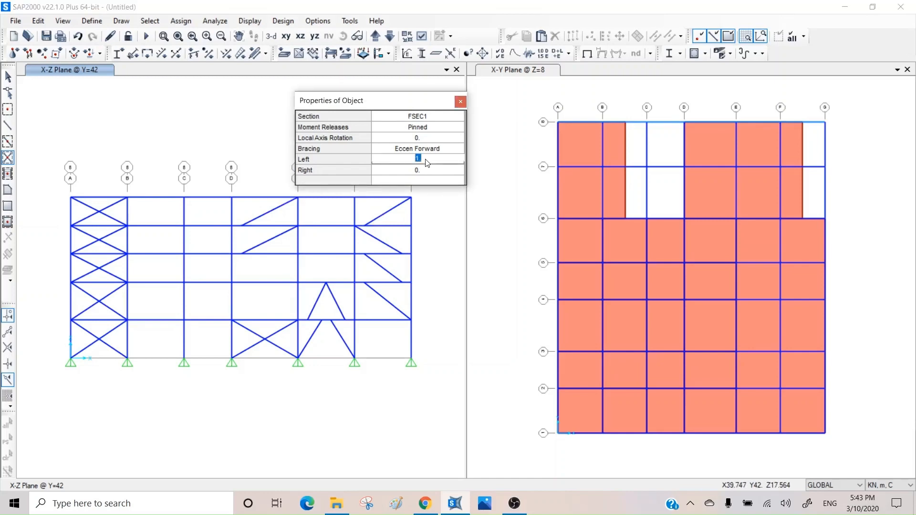
type("0")
left_click(422, 171)
type("1")
left_click(257, 304)
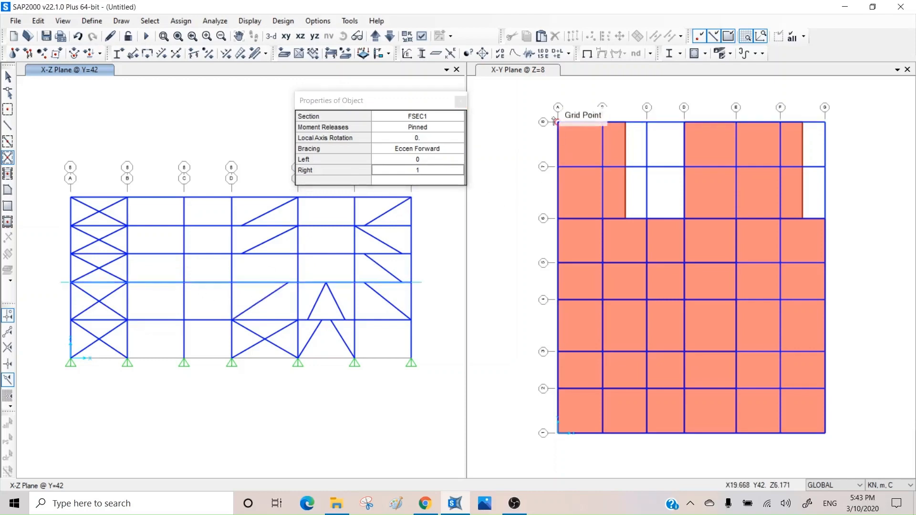
Step: In the X-Y plane at Z=11, draw Eccen Forward braces in bay D–E with left/right eccentricities 0/1 between grids 3–4 and 1/1 between grids 2–3
left_click(533, 71)
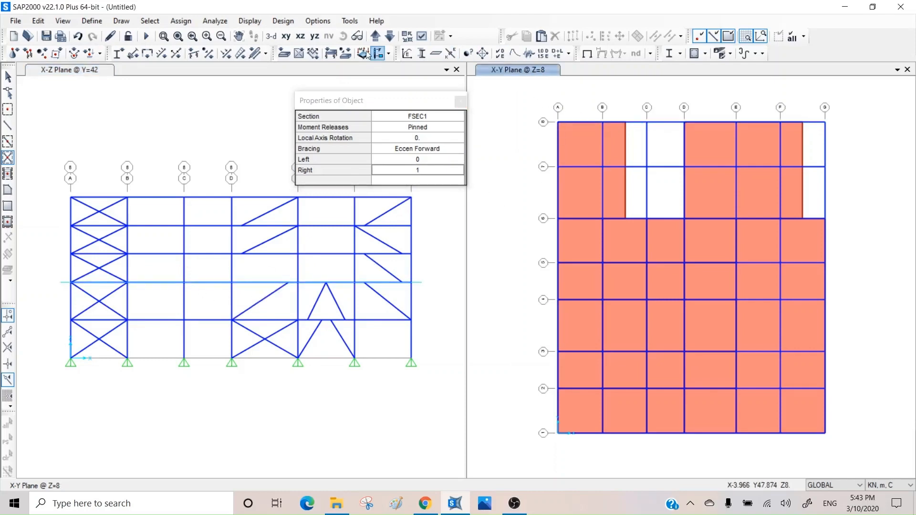
left_click(375, 37)
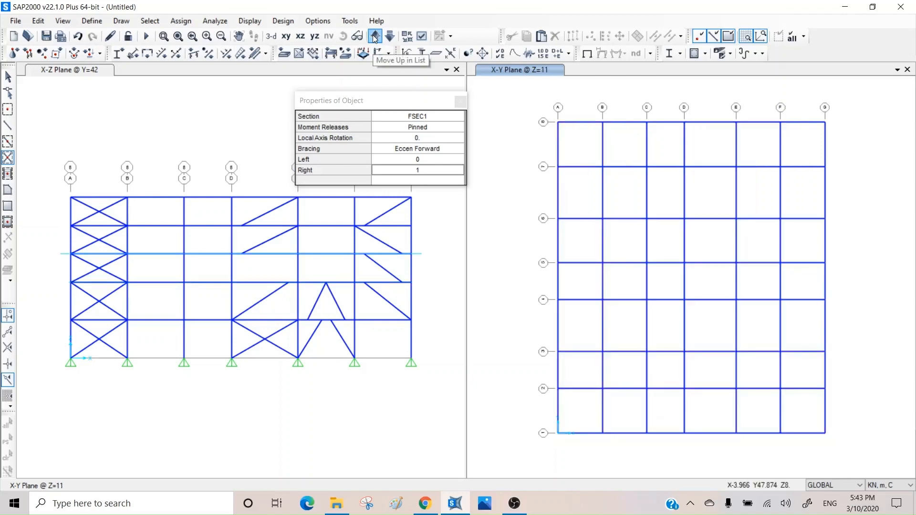
left_click(710, 337)
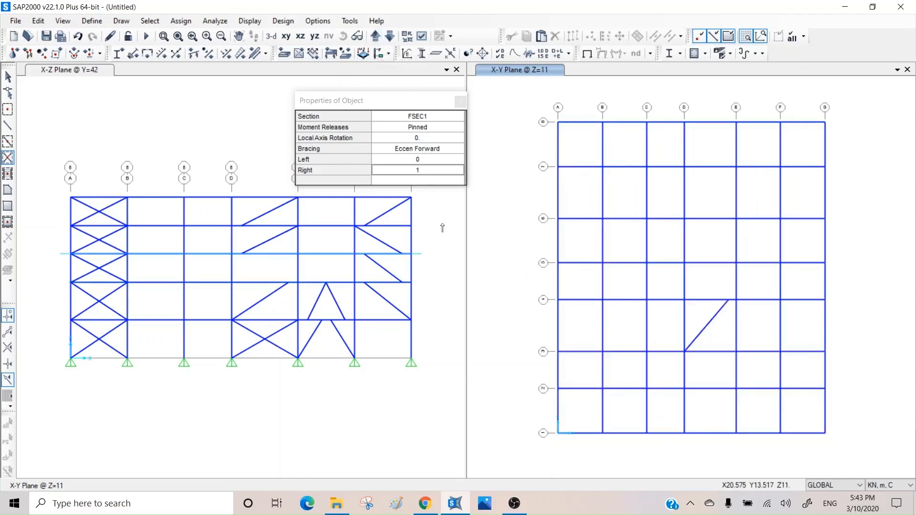
left_click(418, 159)
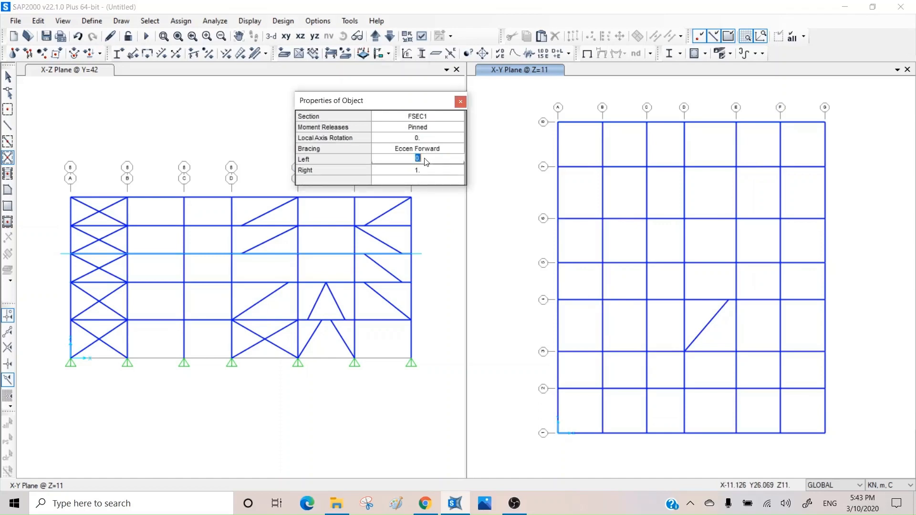
type("1")
left_click(711, 371)
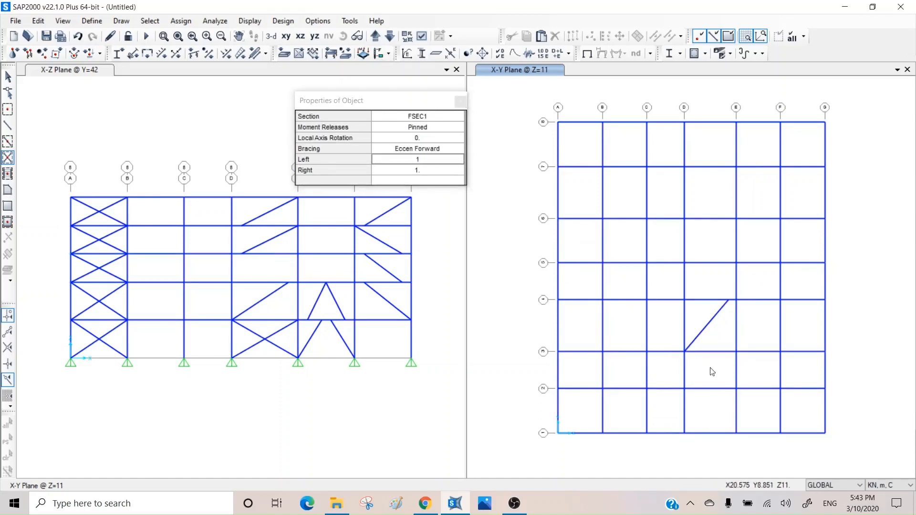
Step: Draw an Eccen Back brace with left eccentricity 0 and right eccentricity 1 in bay D–E between grids 4 and 5 at Z=11
left_click(429, 149)
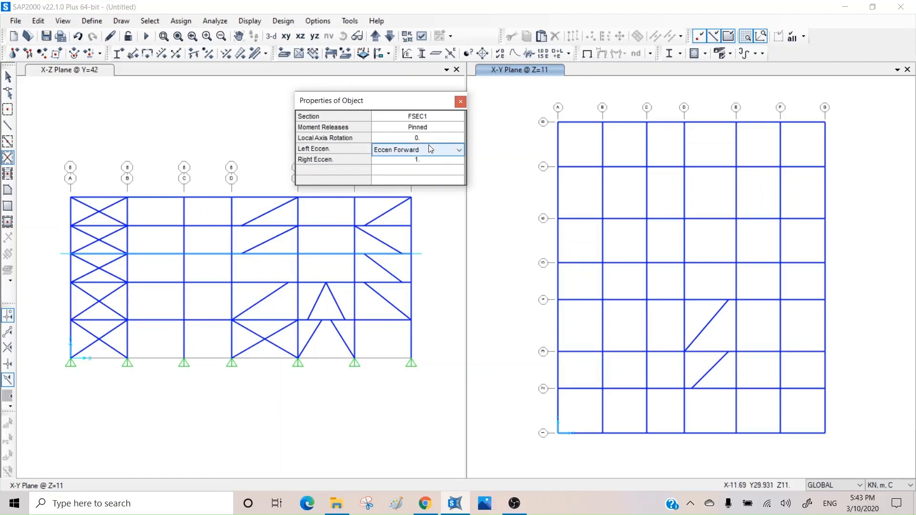
left_click(430, 149)
left_click(413, 187)
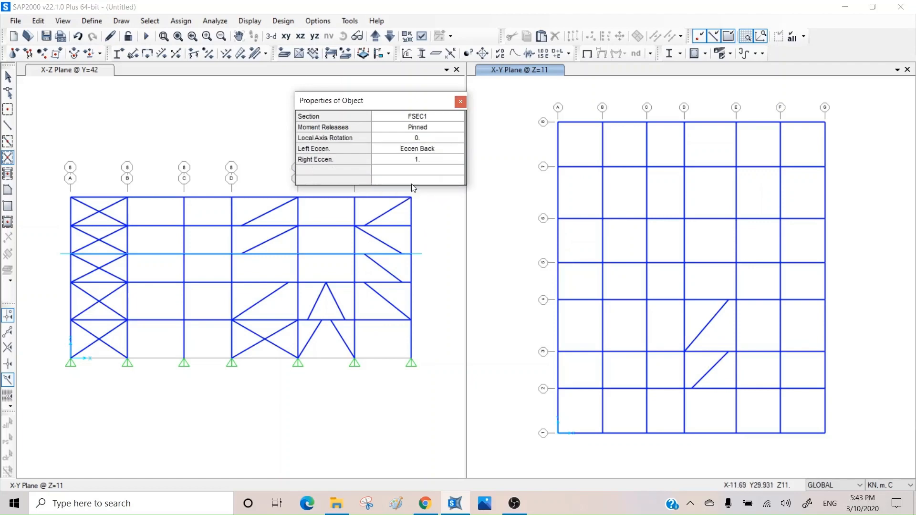
left_click(8, 174)
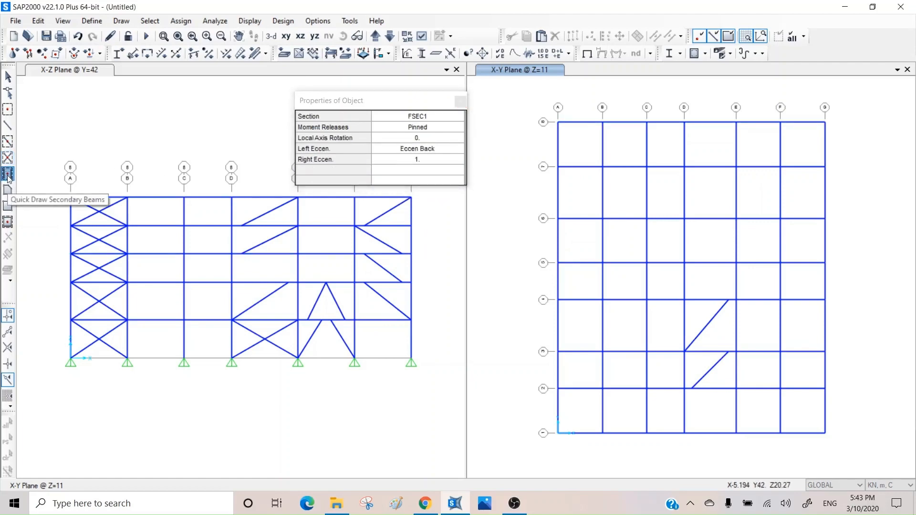
left_click(460, 102)
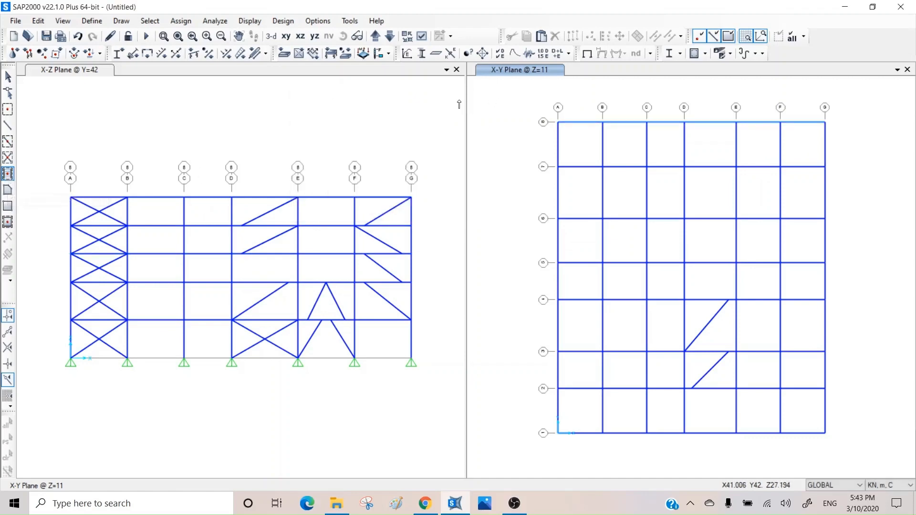
left_click(7, 157)
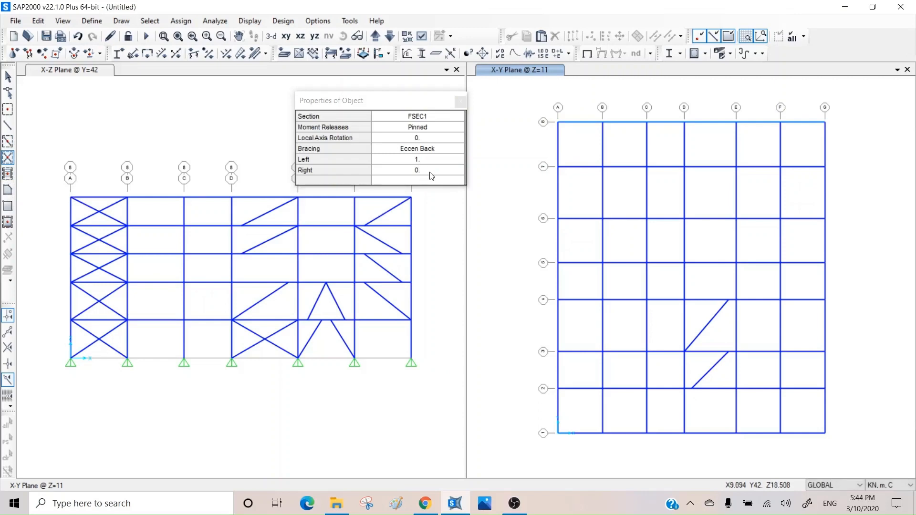
left_click(426, 170)
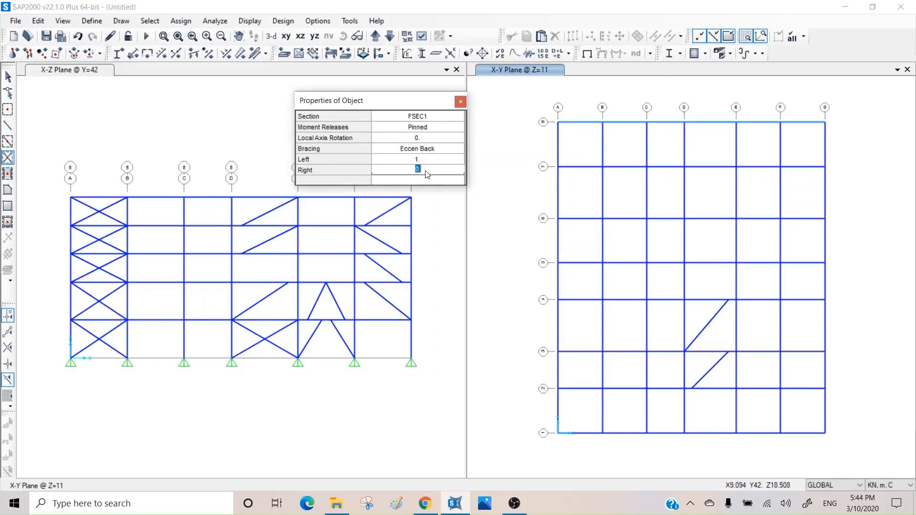
type("1")
left_click(425, 161)
type("0")
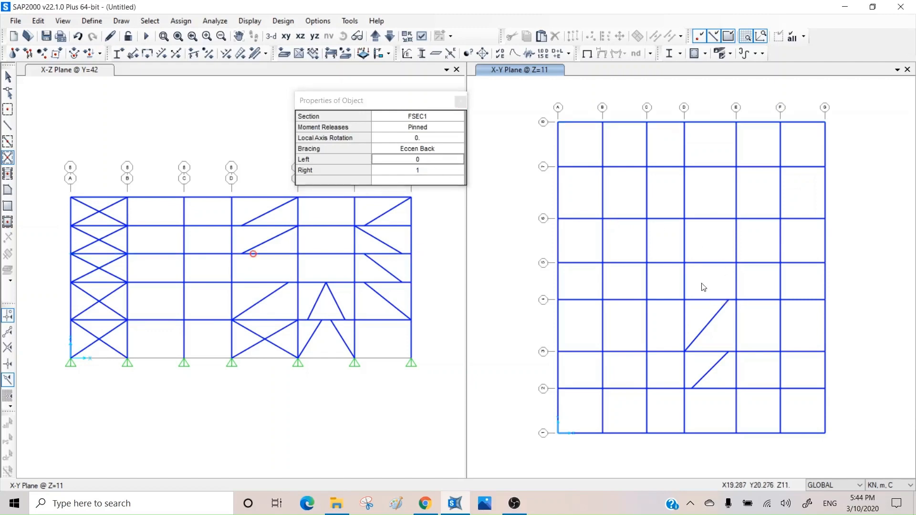
left_click(702, 287)
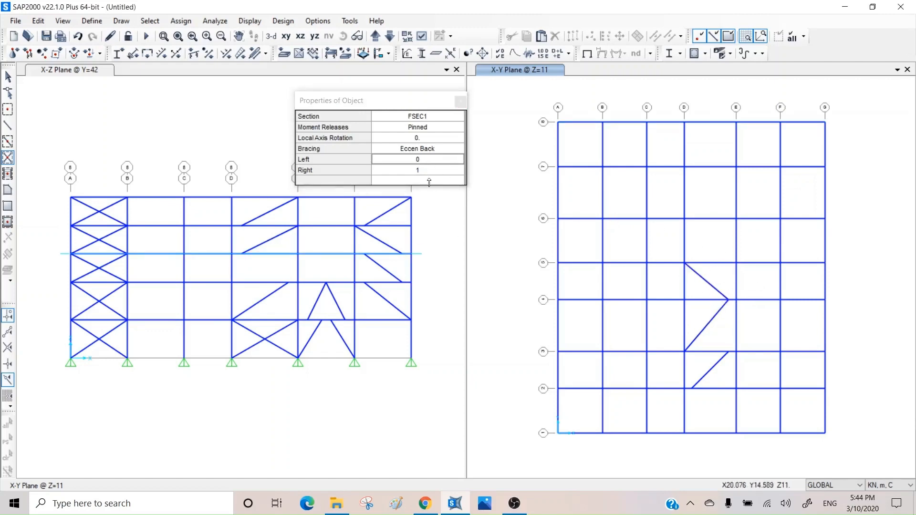
Step: At Z=11, draw V braces with center/left/right eccentricities 0/1/1 in bay D–E between grids 5–7 and bay E–F between grids 6–8
left_click(414, 149)
left_click(416, 149)
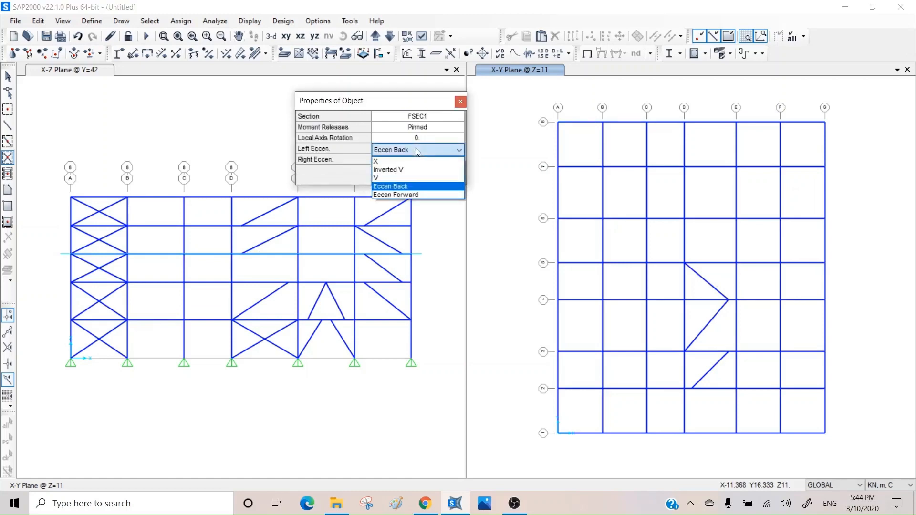
left_click(402, 178)
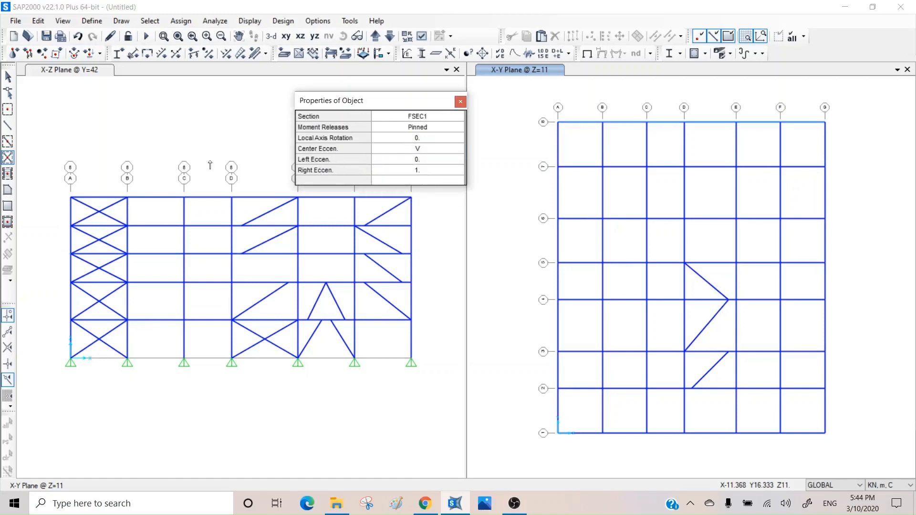
left_click(8, 173)
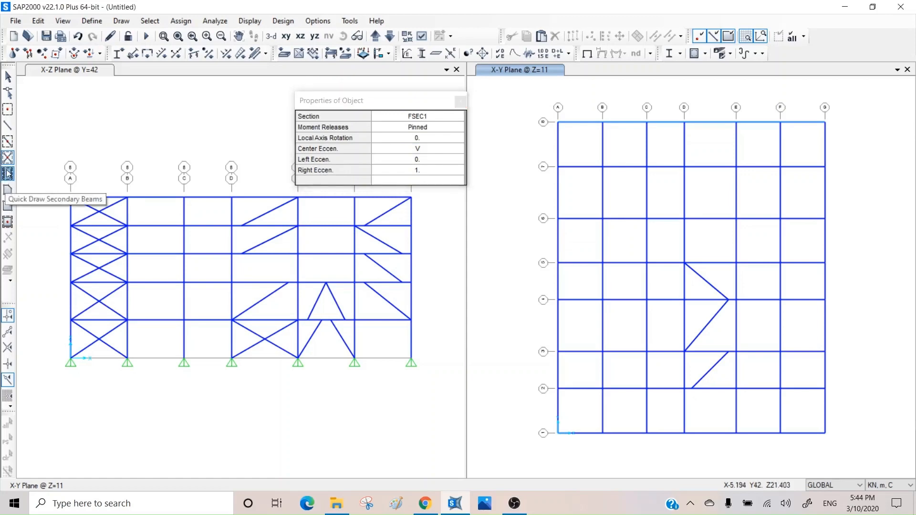
left_click(459, 101)
left_click(8, 157)
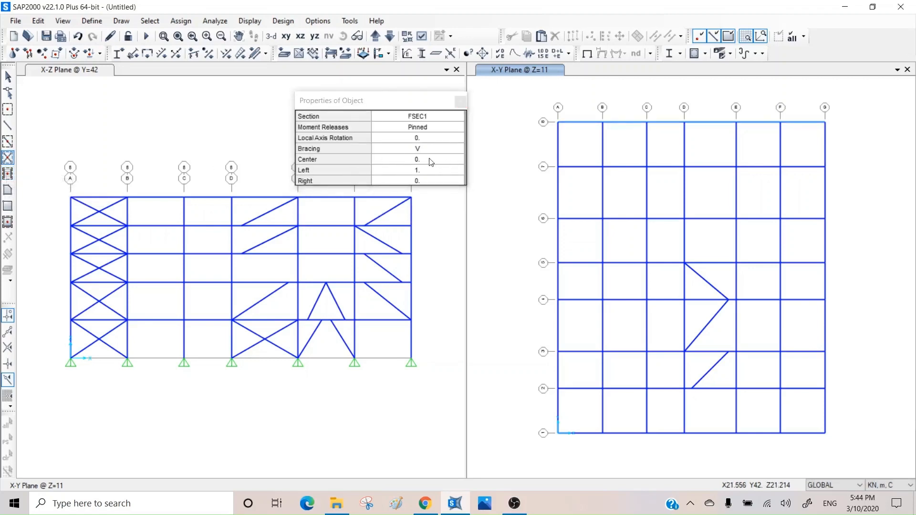
left_click(429, 160)
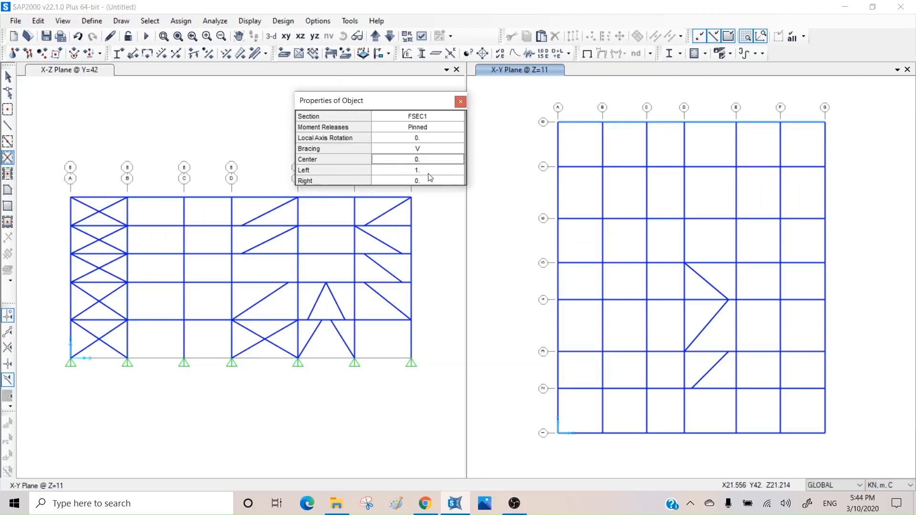
left_click(426, 180)
type("1")
left_click(711, 241)
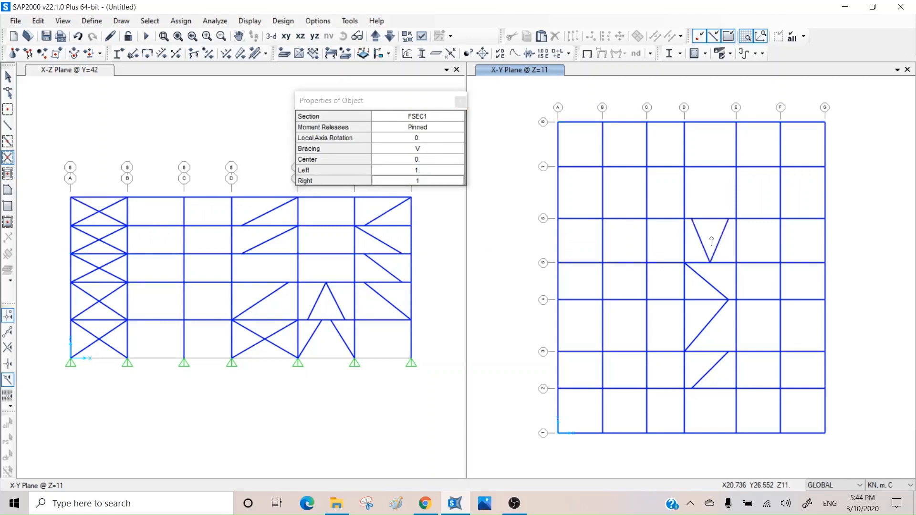
left_click(704, 191)
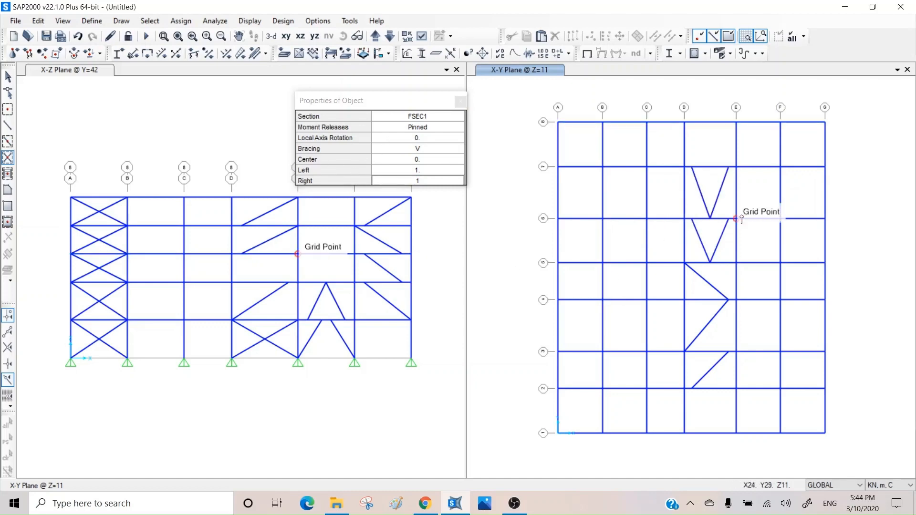
left_click_drag(785, 123, 784, 123)
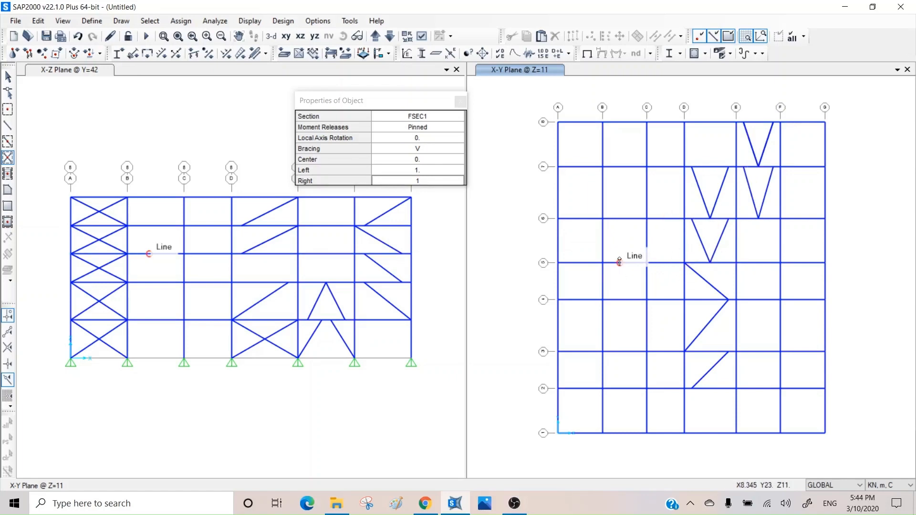
Step: At Z=11, draw X braces in every panel of bay A–B and in the whole row between grids 1 and 2
left_click(432, 149)
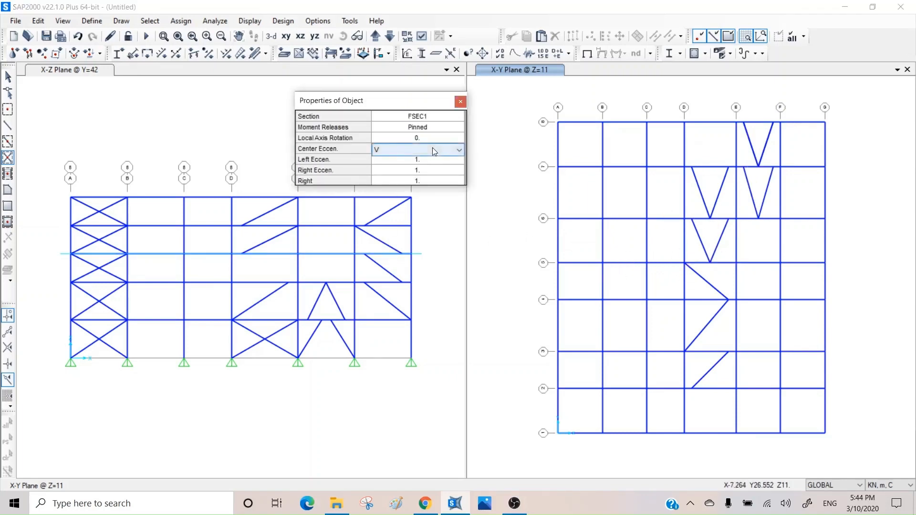
left_click(432, 148)
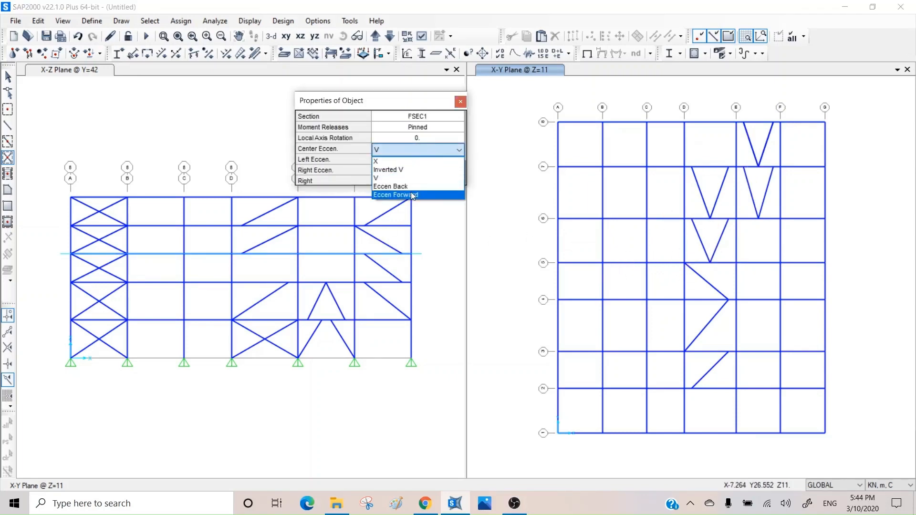
left_click(396, 161)
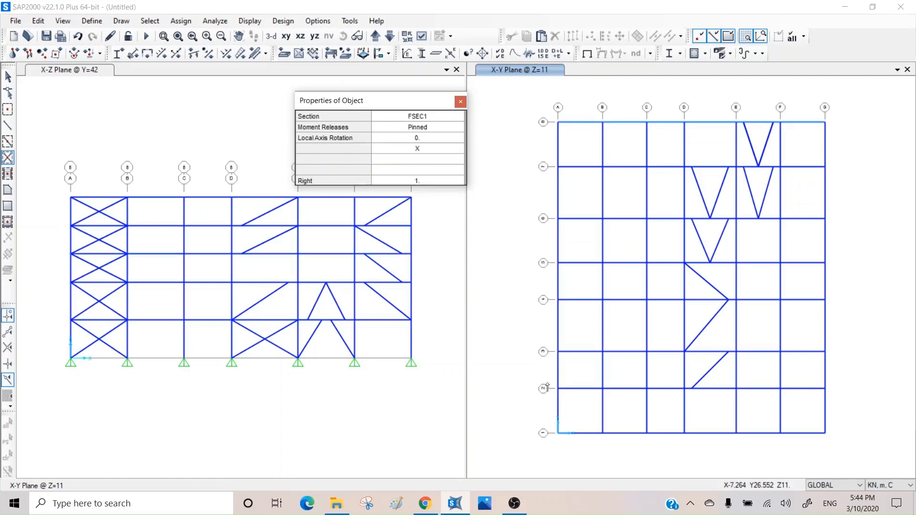
left_click(574, 412)
left_click(582, 371)
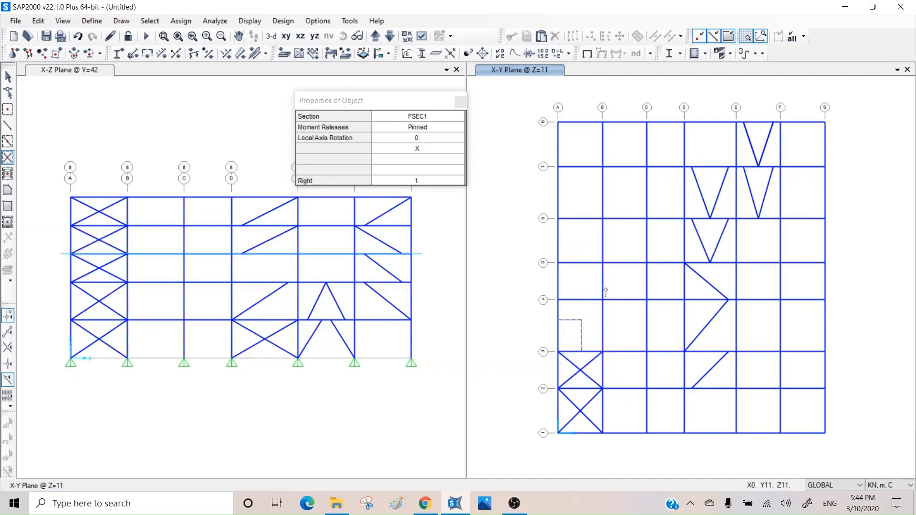
left_click_drag(558, 352, 602, 122)
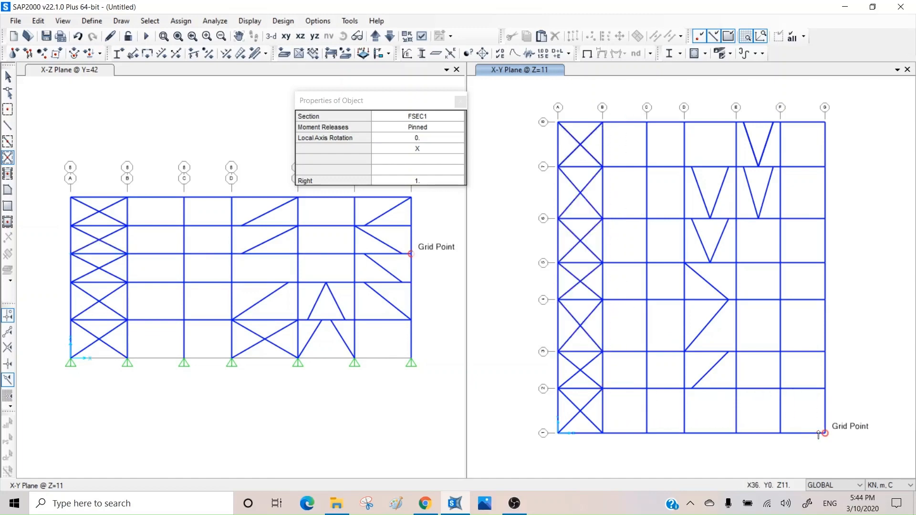
left_click_drag(817, 434, 824, 433)
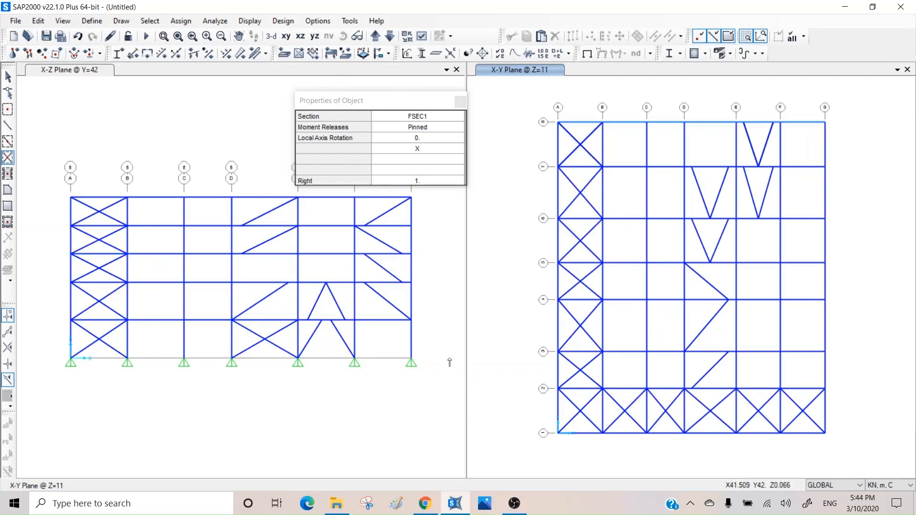
key("Escape")
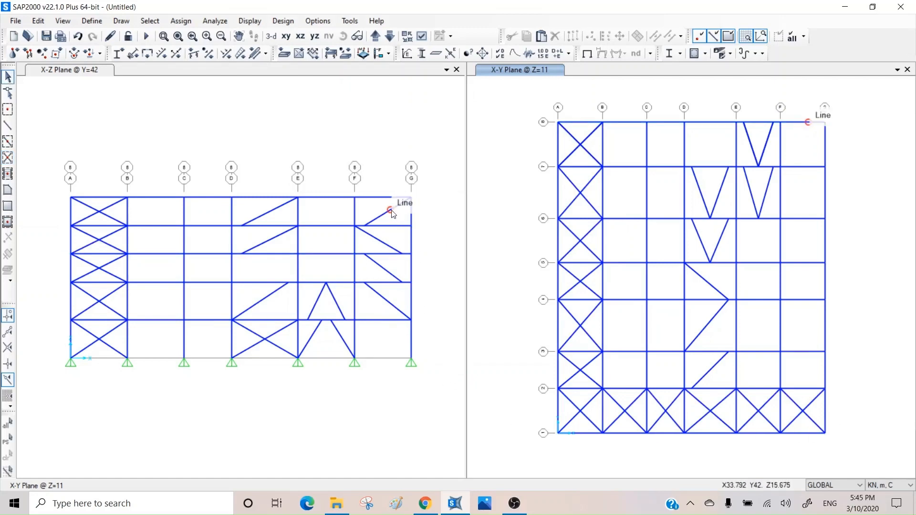
Step: Modify the GLOBAL grid system, setting the X ordinates to 5 m for grid B, 11 m for C and 15 m for D
right_click(399, 119)
left_click(428, 126)
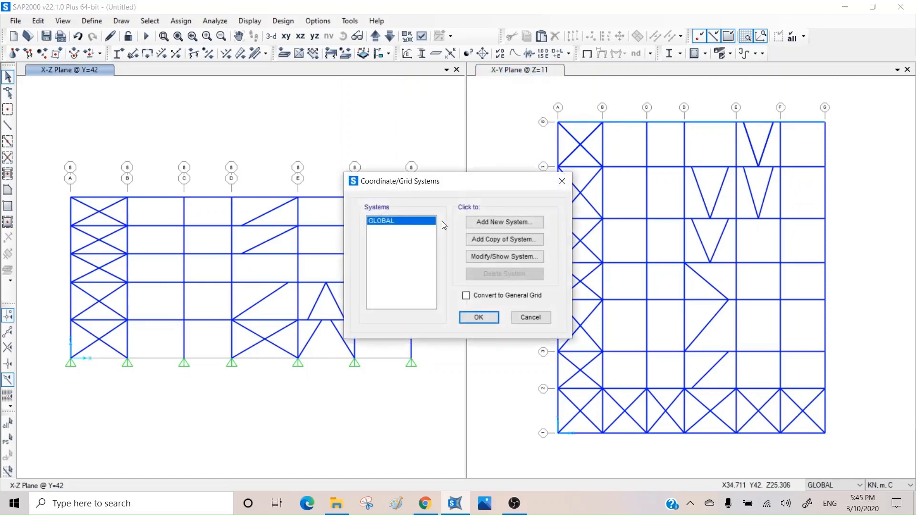
left_click(483, 256)
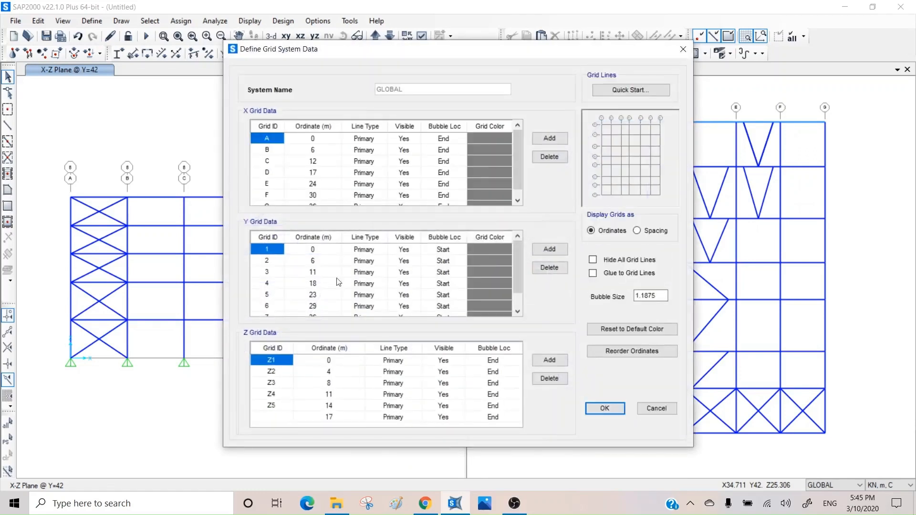
left_click(324, 152)
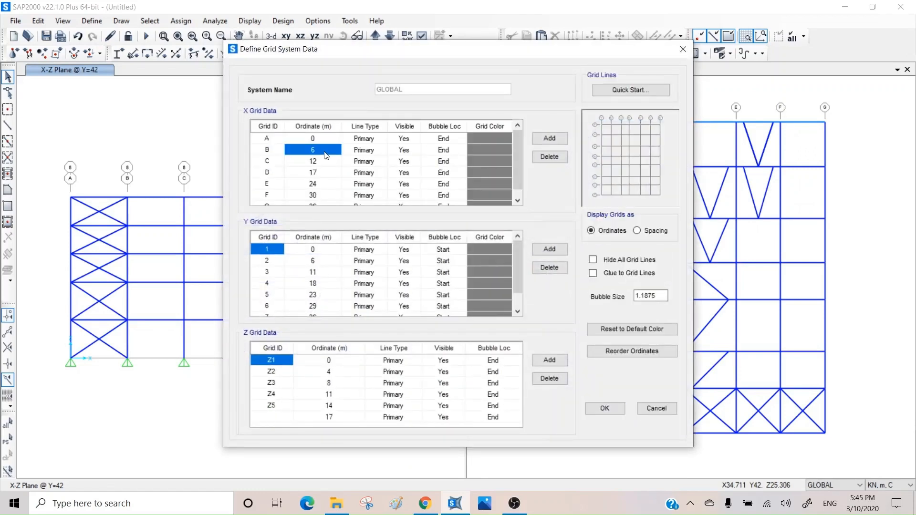
type("5")
left_click(324, 163)
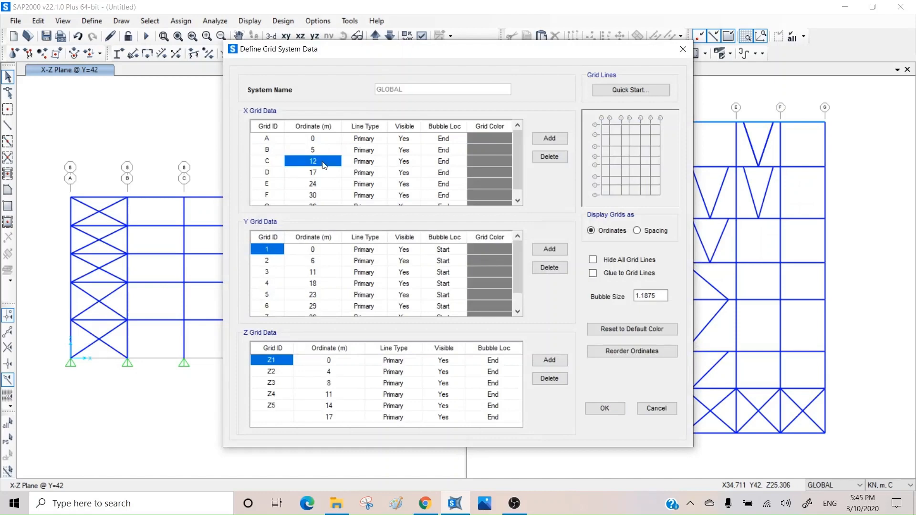
type("11")
left_click(319, 173)
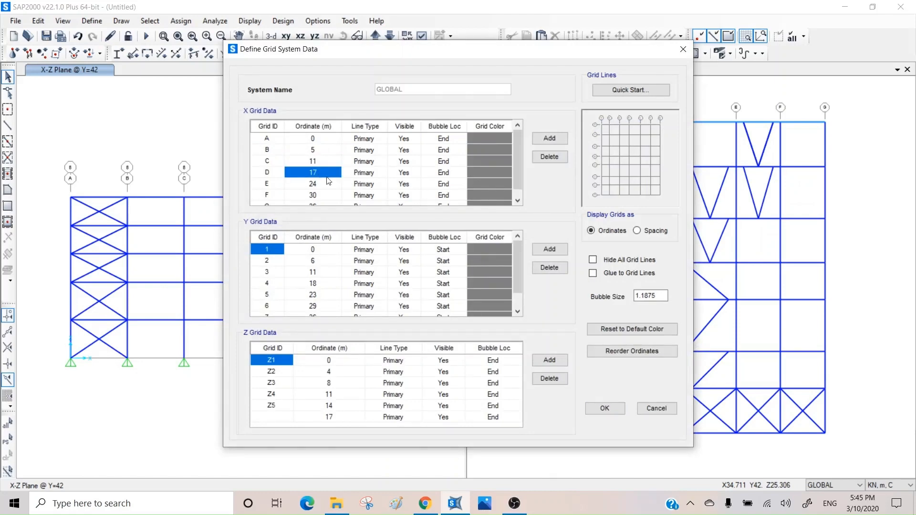
type("15")
Step: Set the X grid ordinates to 19 m for grid E, 25 m for F and 30 m for G
left_click(322, 184)
type("1")
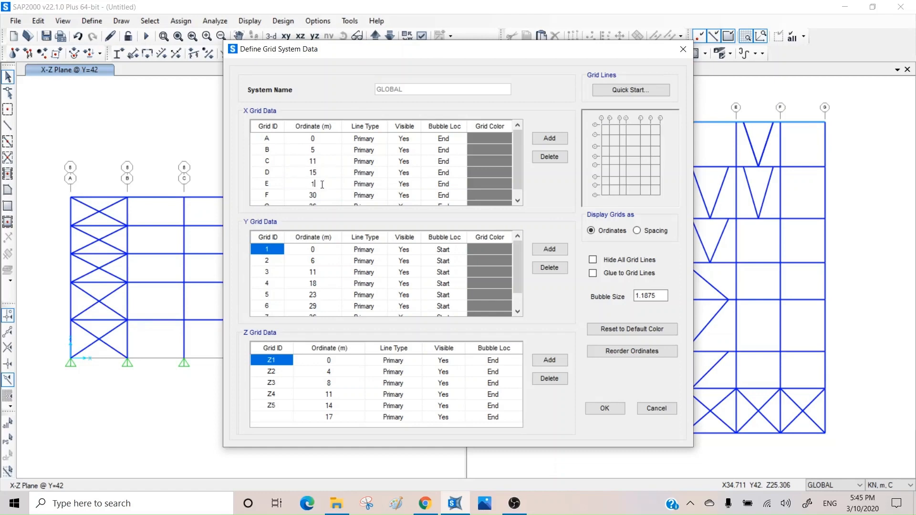
left_click(320, 199)
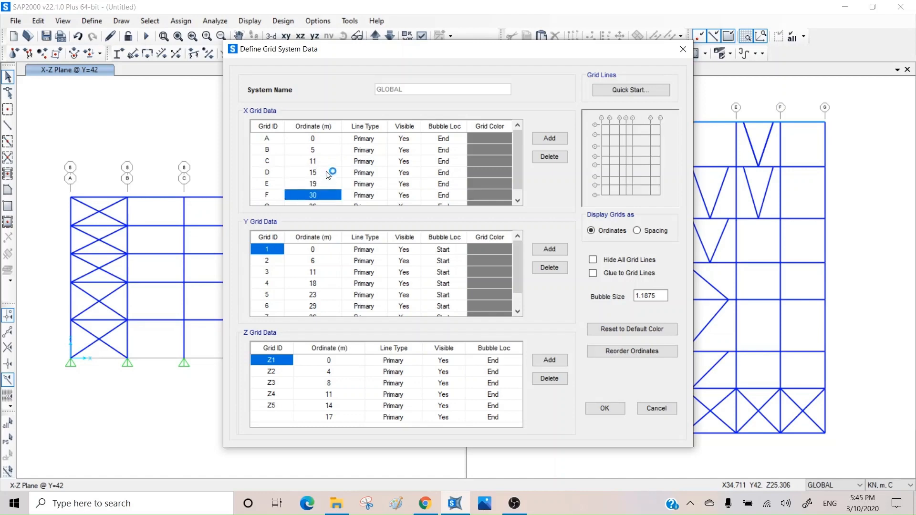
scroll(328, 175, "down", 1)
type("25")
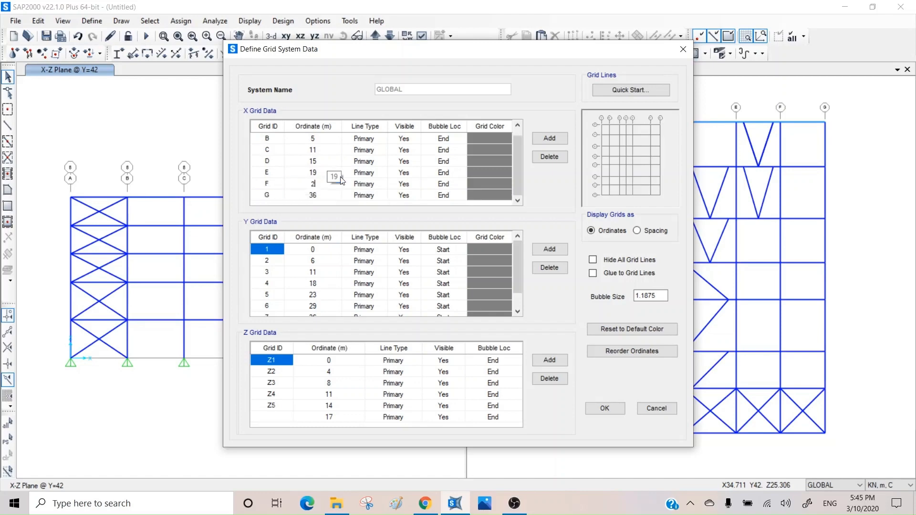
left_click(323, 198)
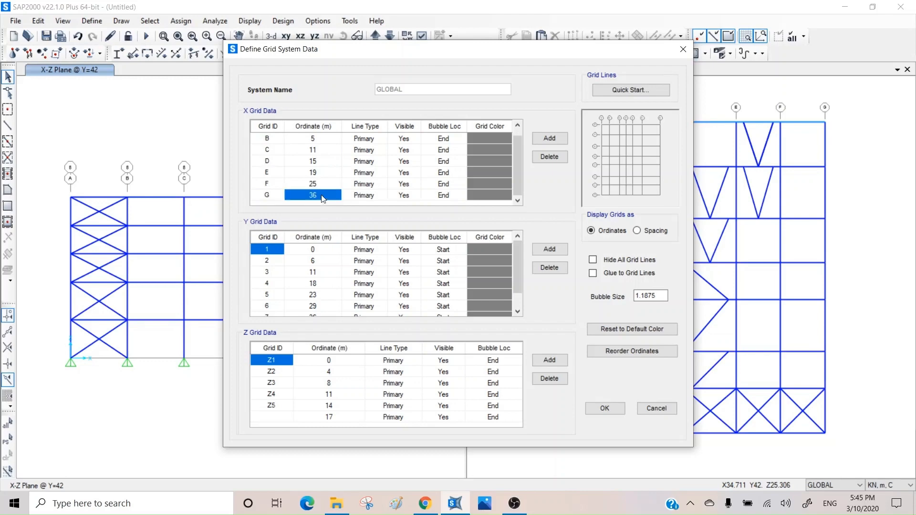
type("30")
Step: Set the Y grid ordinates to 10 m for grid 3, 17 m for grid 4 and 28 m for grid 6
left_click(320, 262)
left_click(323, 273)
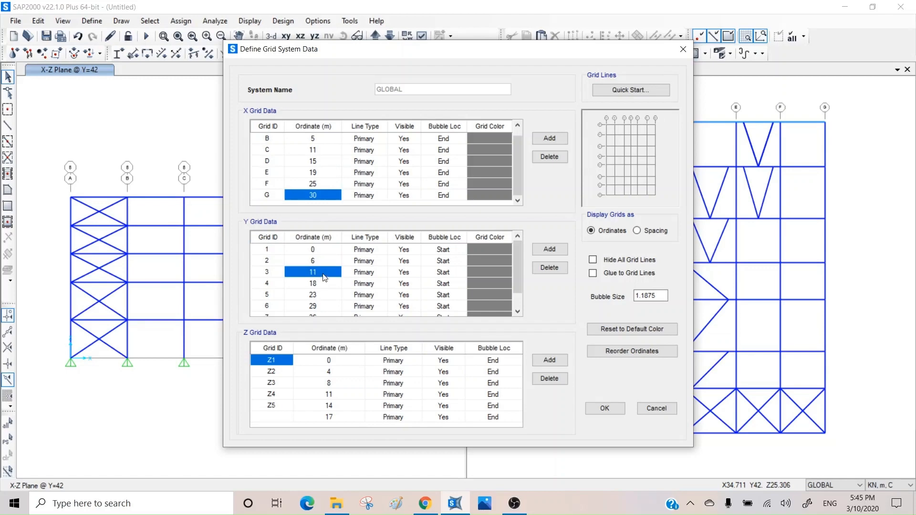
type("10")
left_click(325, 284)
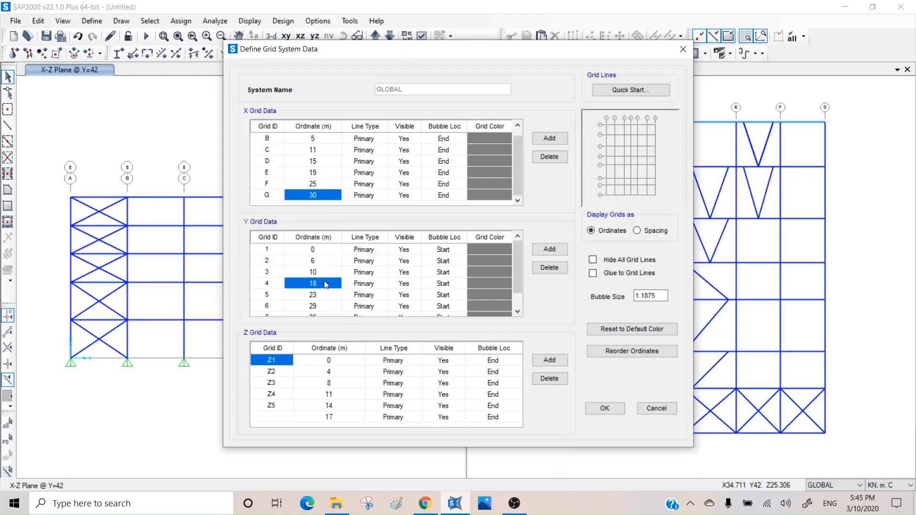
type("1")
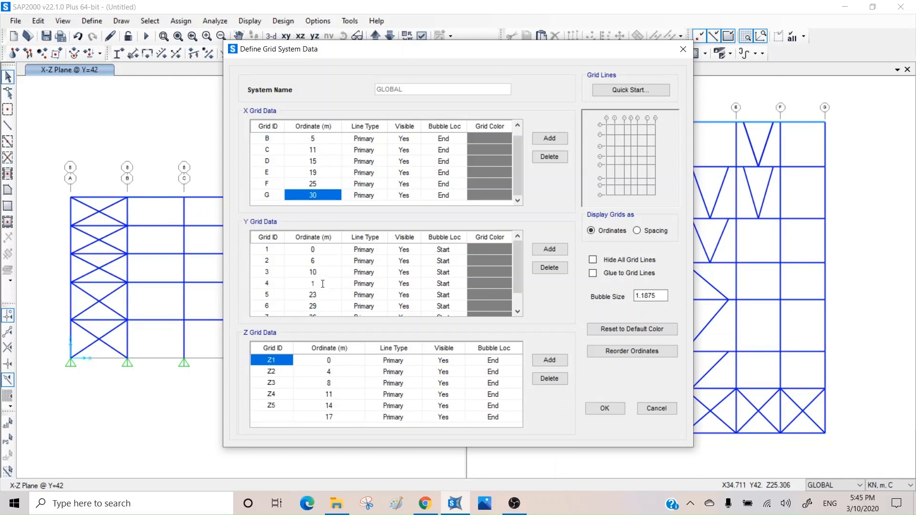
left_click(320, 296)
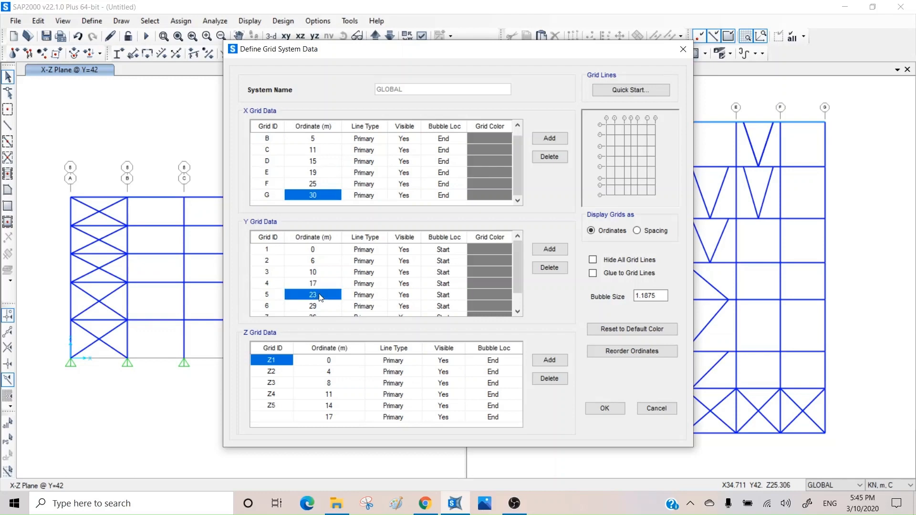
left_click(320, 306)
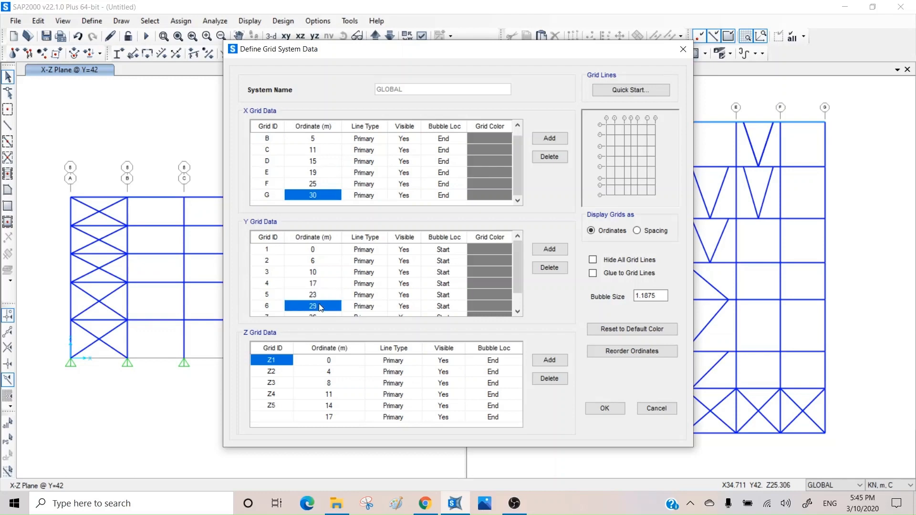
type("28")
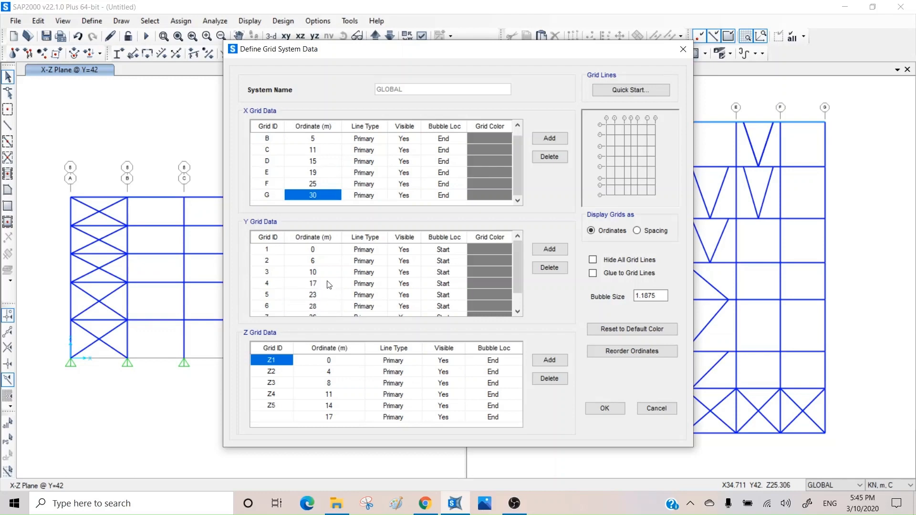
Step: Set the Y grid ordinates to 32 m for grid 7 and 38 m for grid 8
scroll(328, 284, "down", 1)
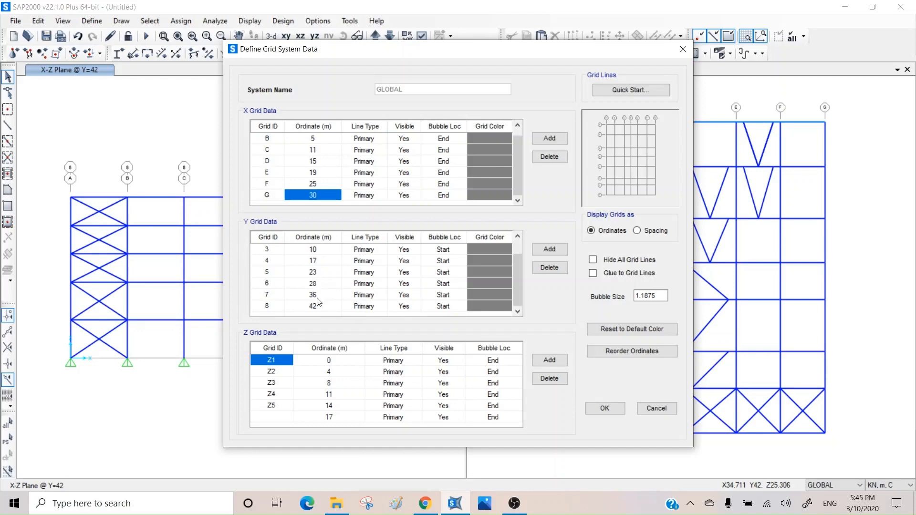
left_click(322, 296)
type("32")
left_click(322, 307)
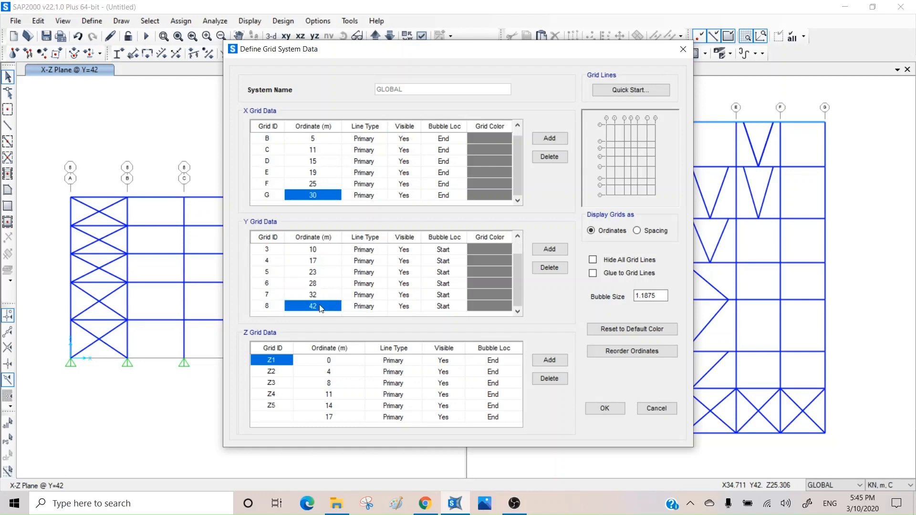
type("3")
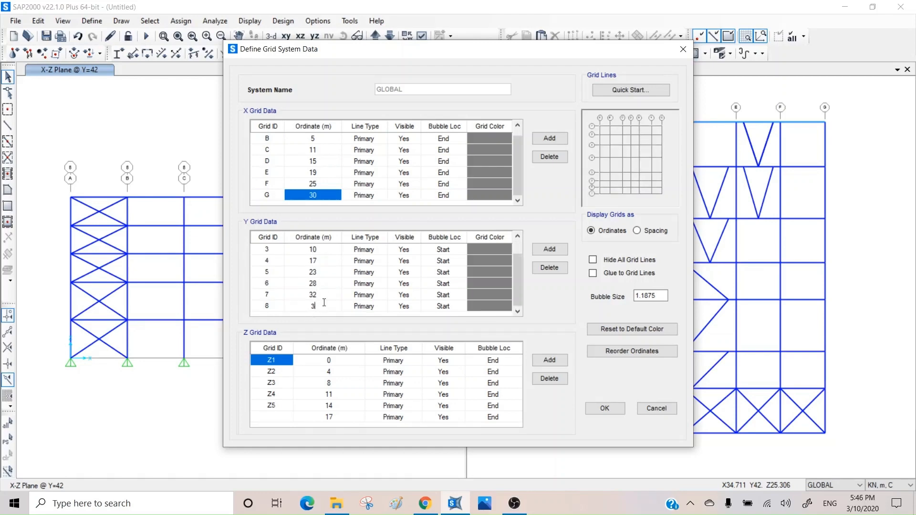
type("8")
Step: Set the bubble size to 1.5 with Glue to Grid Lines enabled, and name the 17 m Z grid ROOF
left_click_drag(663, 296, 625, 296)
type("1")
left_click(273, 417)
left_click(273, 417)
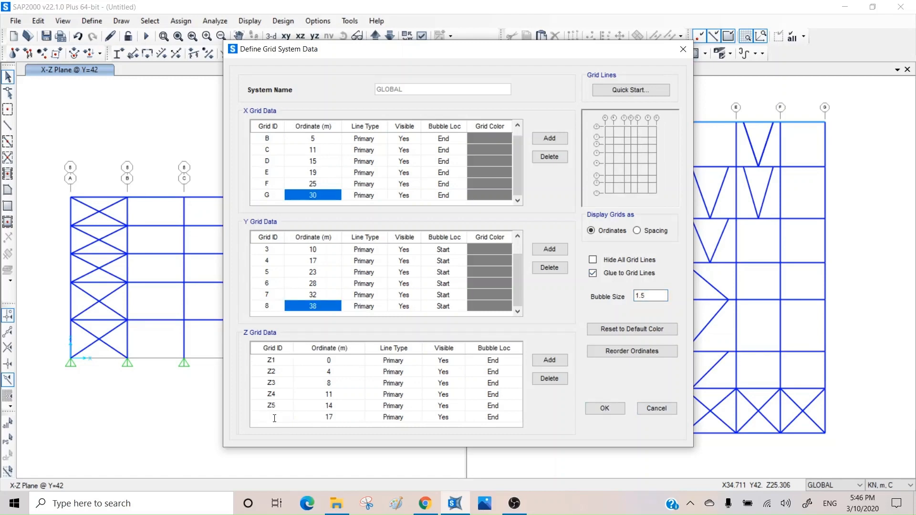
type("ROOF")
left_click(291, 395)
left_click(613, 410)
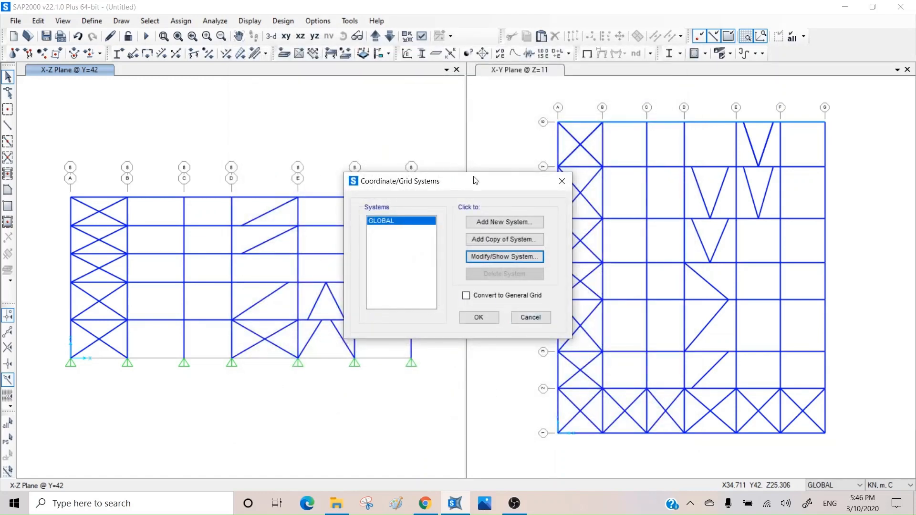
Step: Apply the edited GLOBAL grid system so the glued frame members follow the new grid coordinates
left_click_drag(475, 180, 452, 25)
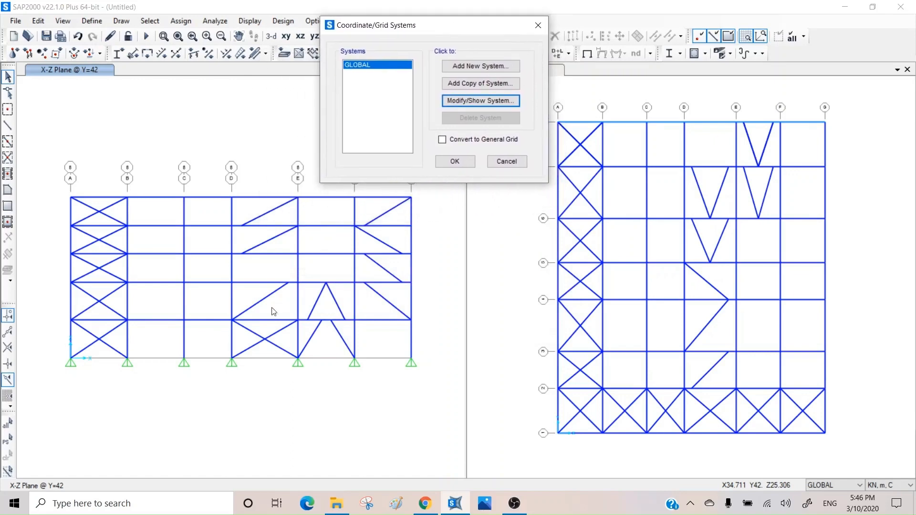
left_click(459, 162)
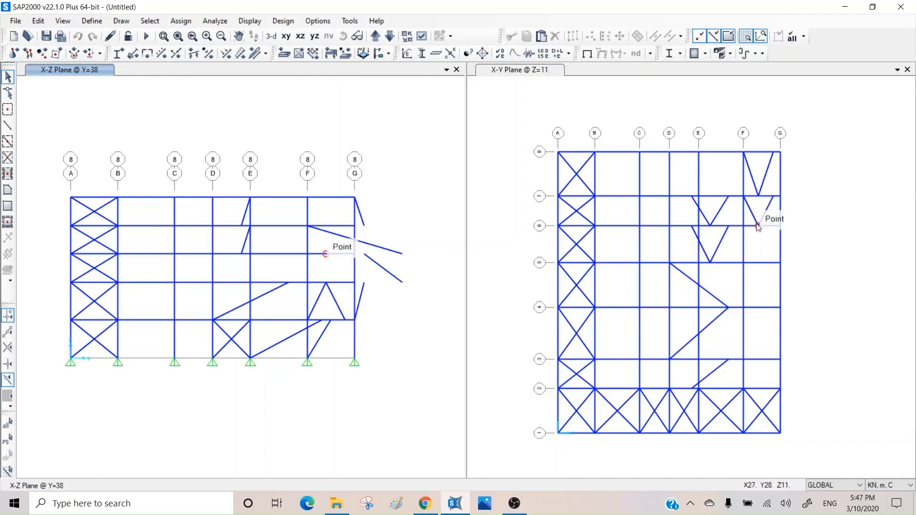
Step: Examine the braces in the Z=11 plan and the Y=38 elevation, and the walls in the Y-Z elevation at X=30
mouse_move(753, 216)
left_mouse_down()
mouse_move(772, 238)
mouse_move(763, 229)
left_mouse_up()
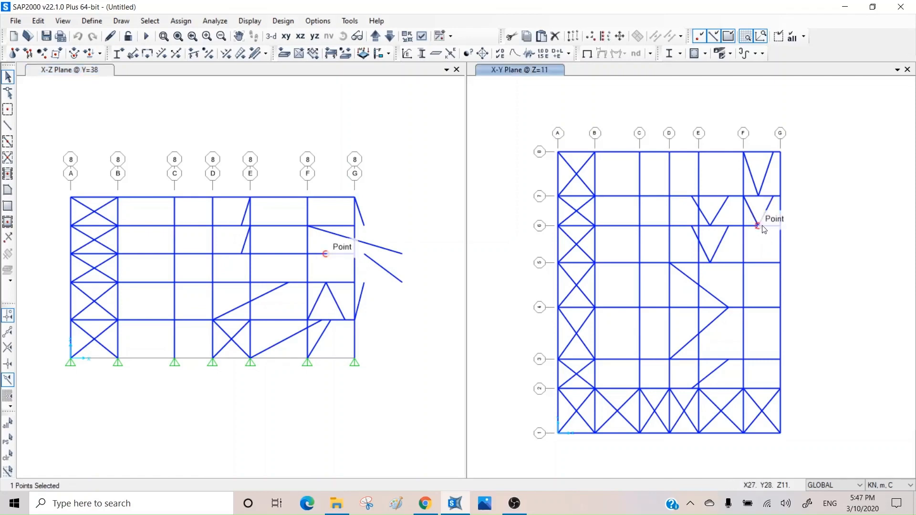
left_click(762, 225)
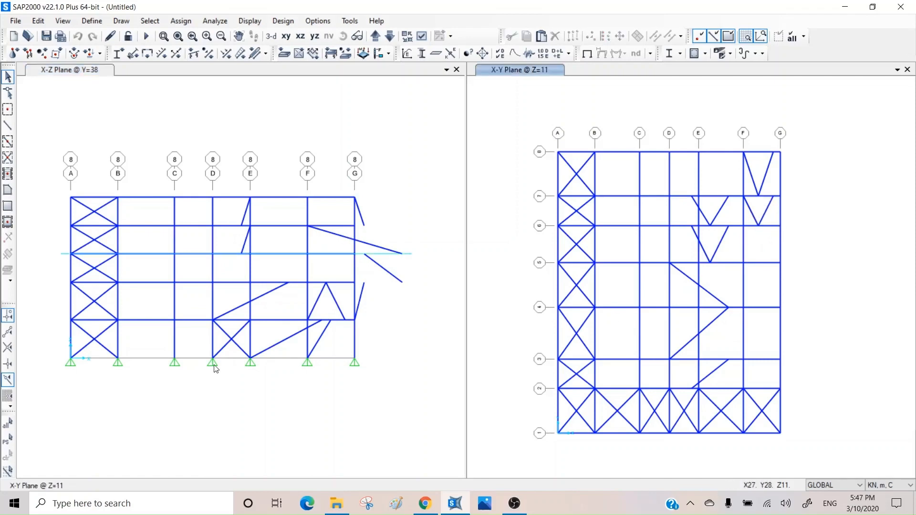
left_click(317, 104)
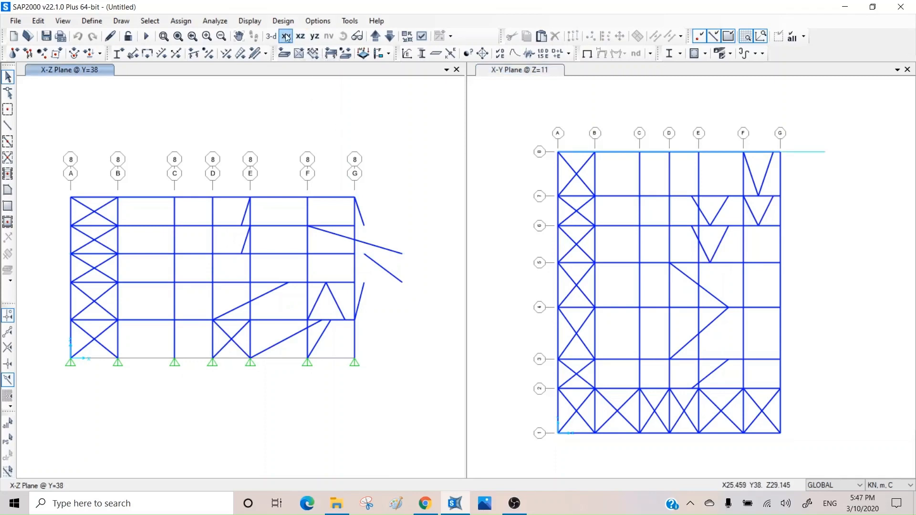
left_click(314, 37)
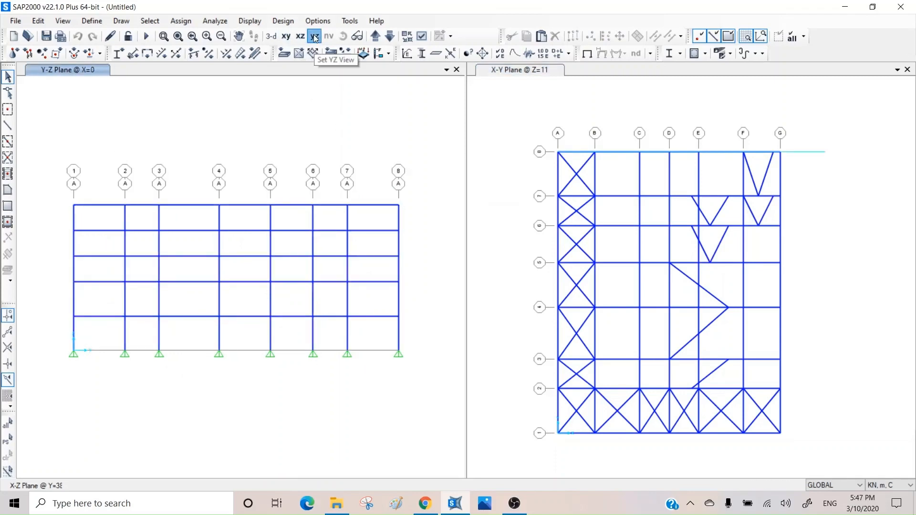
left_click(390, 36)
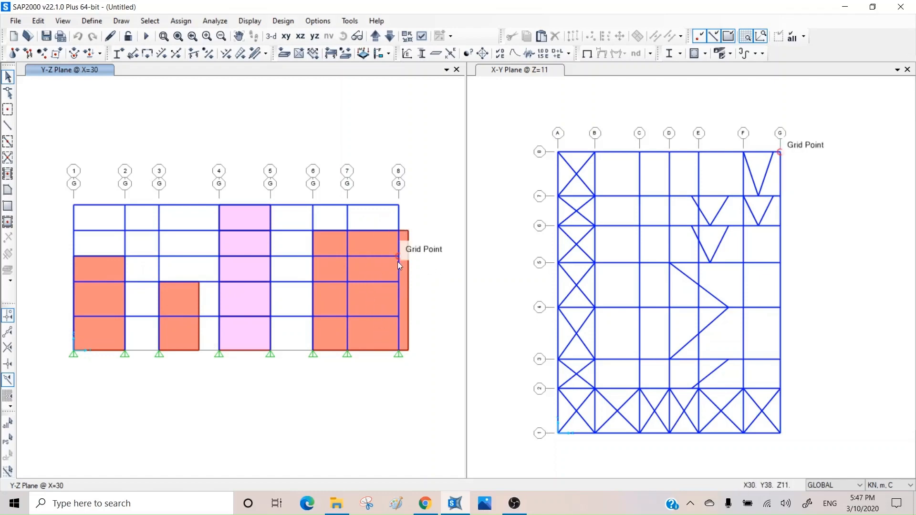
Step: Examine the floor area objects in the Z=8 plan by selecting individual slabs, and clear the selection
left_click(510, 112)
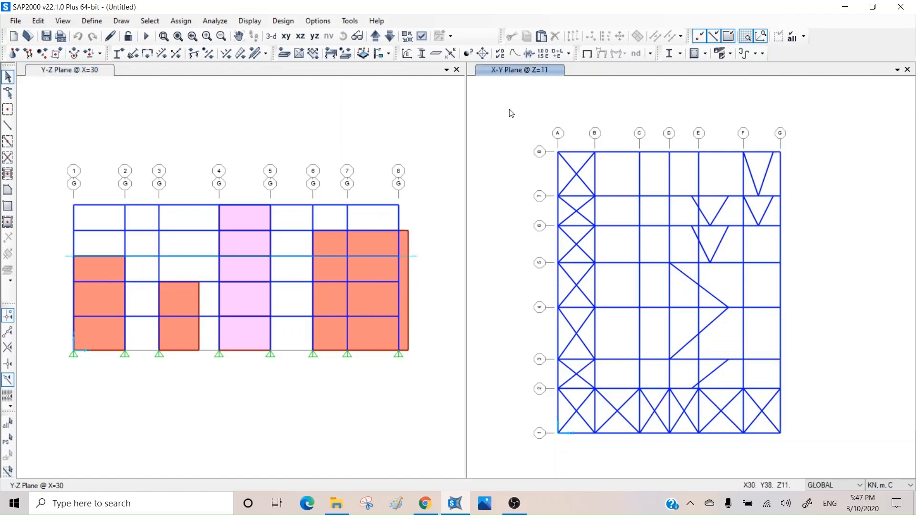
left_click(394, 35)
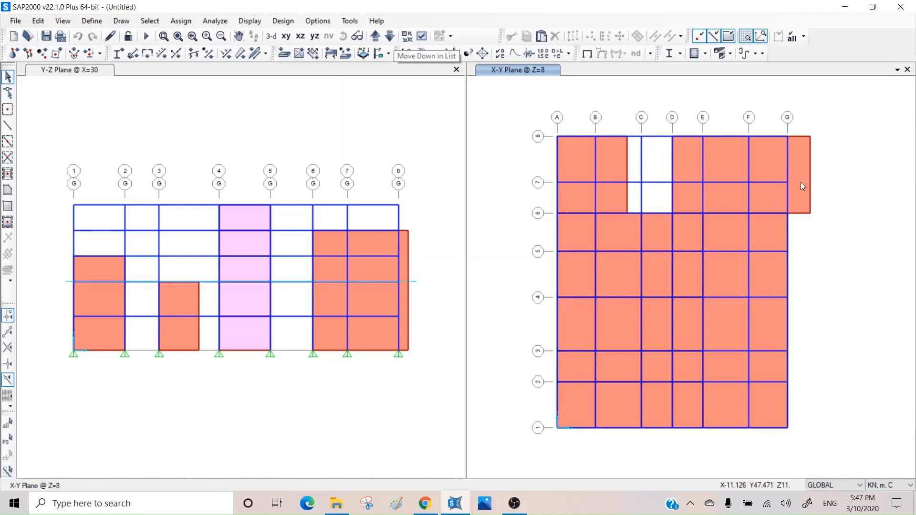
left_click(814, 176)
left_click(811, 175)
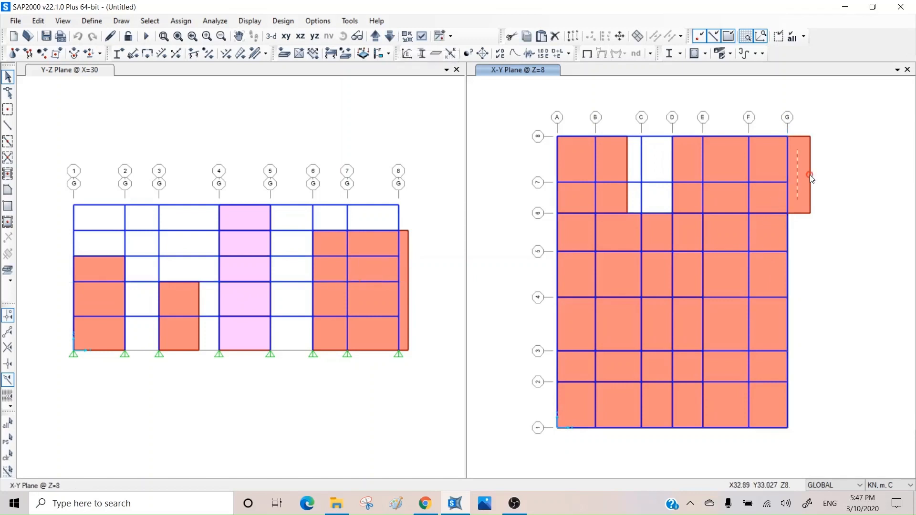
left_click(800, 176)
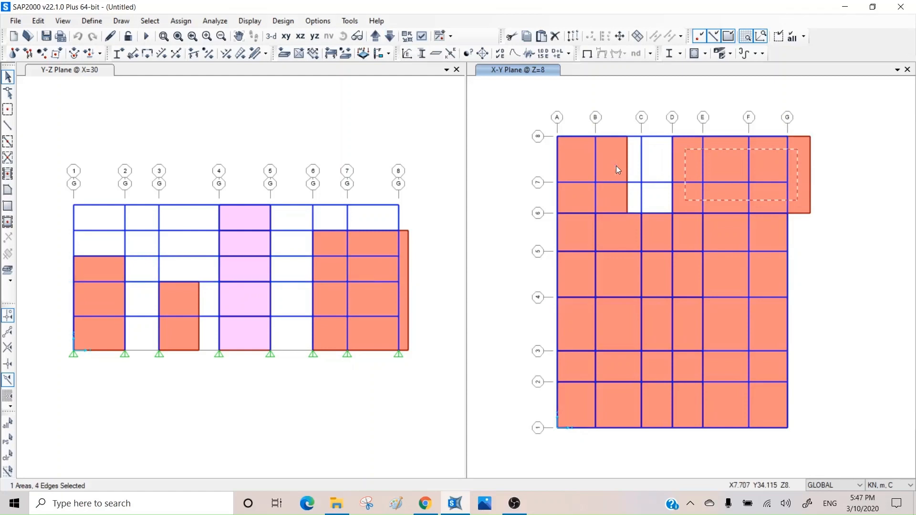
left_click(768, 273)
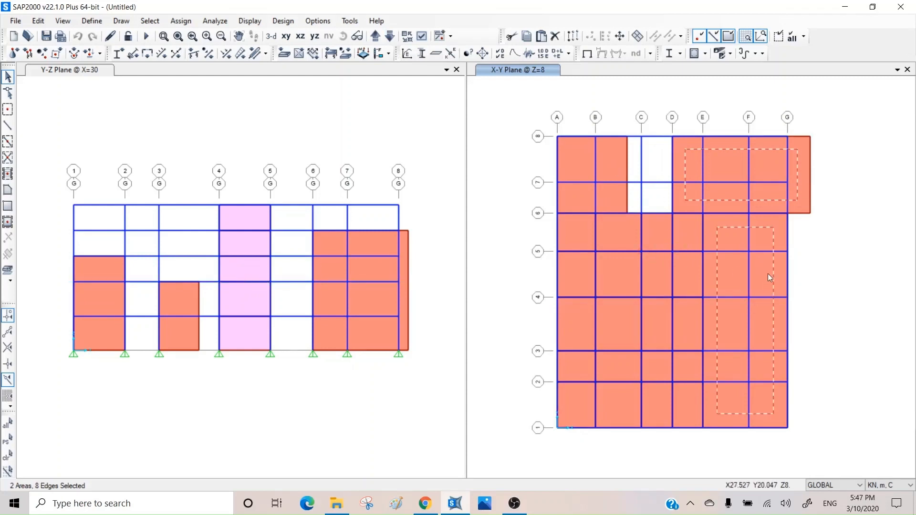
left_click(726, 332)
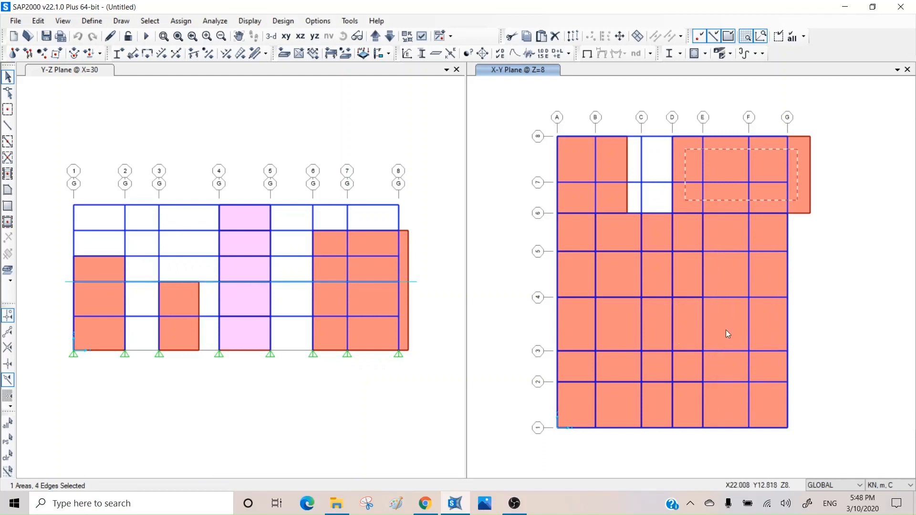
left_click(732, 169)
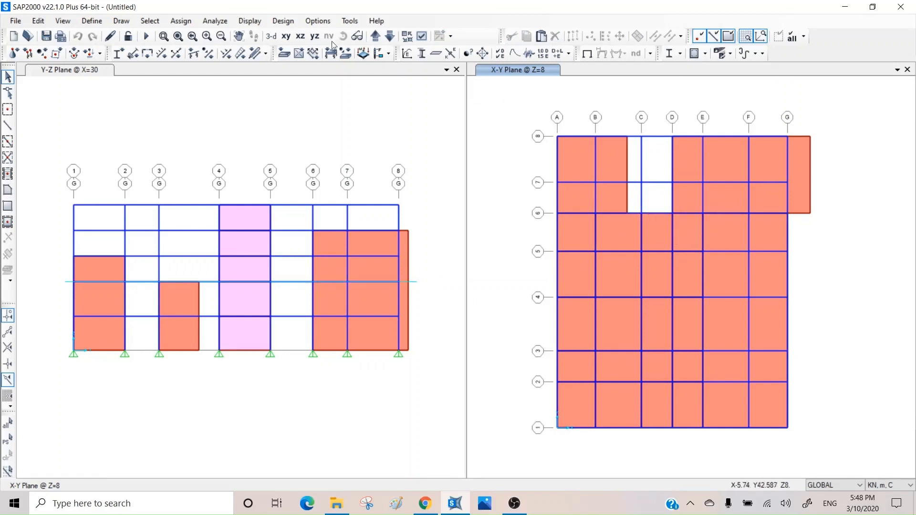
Step: Show the Z=14 plan and set quick secondary beams to 4 beams per bay
left_click(375, 37)
left_click(375, 37)
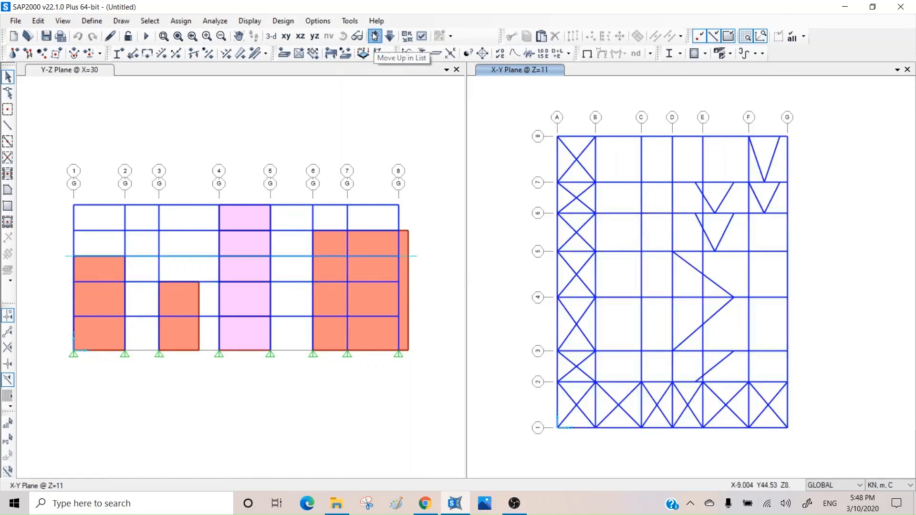
left_click(7, 173)
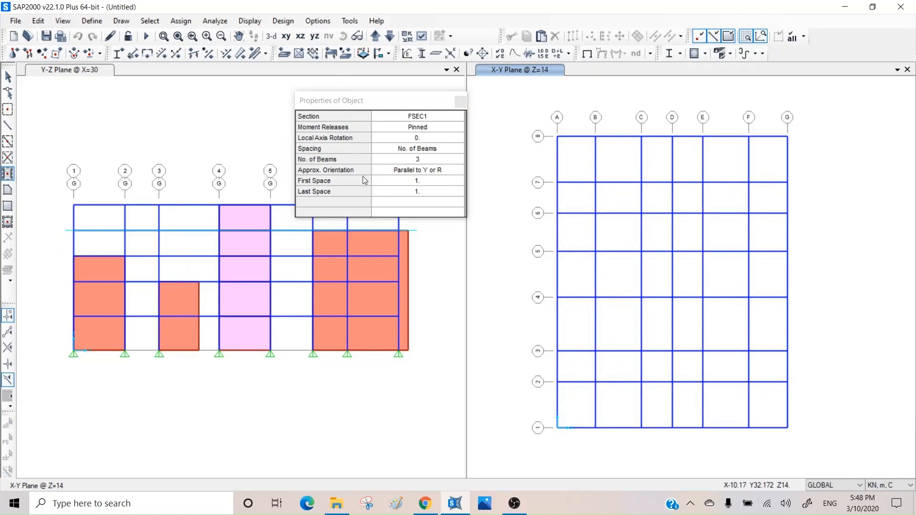
left_click(428, 161)
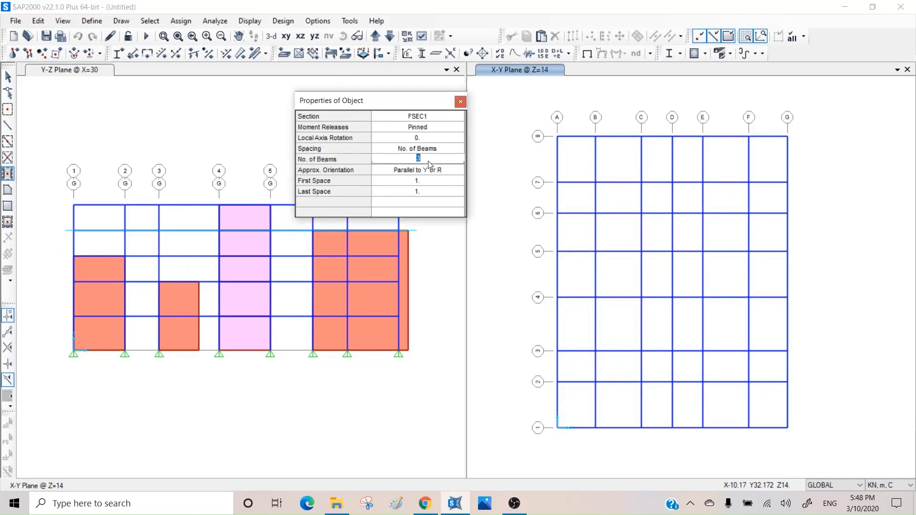
type("4")
key("Return")
Step: Set both the first space and last space of the secondary beams to 0.5
left_click(421, 181)
key("BackSpace")
type(".5")
key("Return")
left_click(430, 190)
key("BackSpace")
type(".5")
key("Return")
left_click(427, 160)
left_click(427, 160)
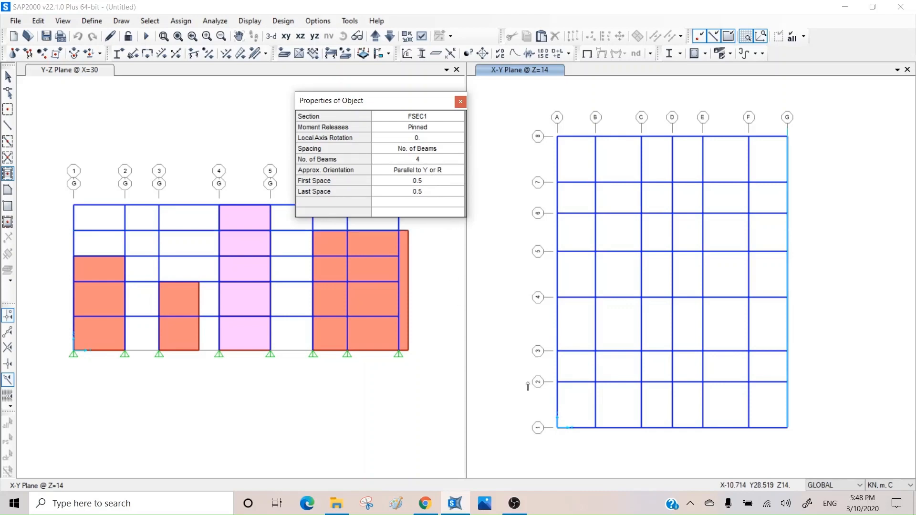
Step: Draw secondary beams parallel to Y in all bays between grids 1 and 2, and in bay A–B between grids 2 and 3
left_click(572, 408)
left_click(572, 408)
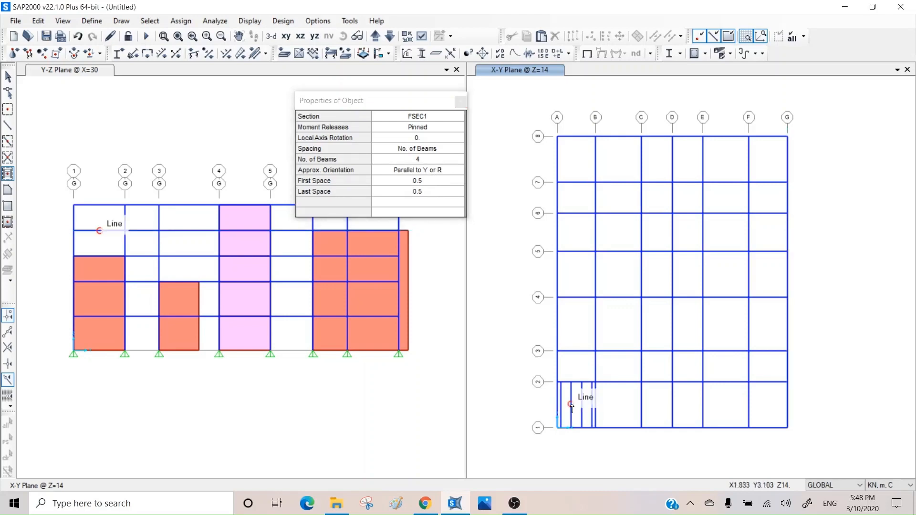
left_click(578, 365)
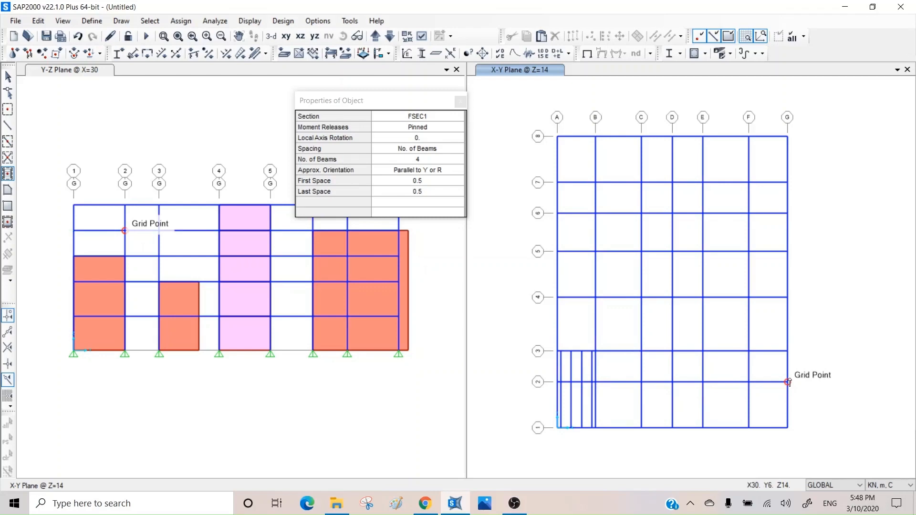
left_click_drag(790, 379, 789, 380)
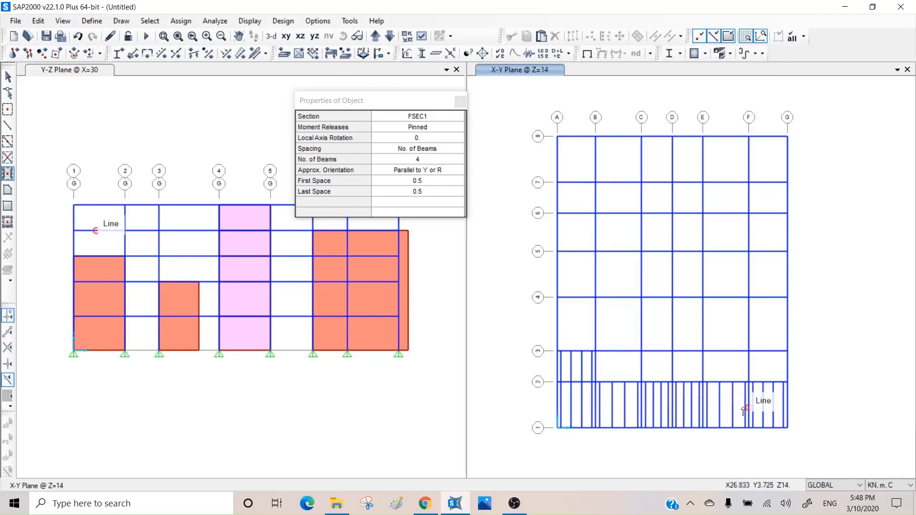
Step: Set the secondary beams to Parallel to X or T orientation, 5 beams per bay and a first space of 1
left_click(427, 171)
left_click(427, 171)
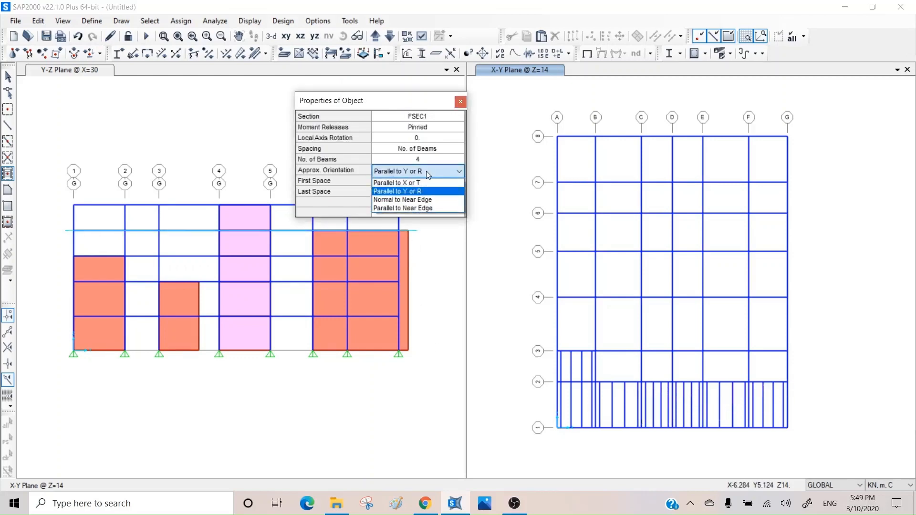
left_click(421, 183)
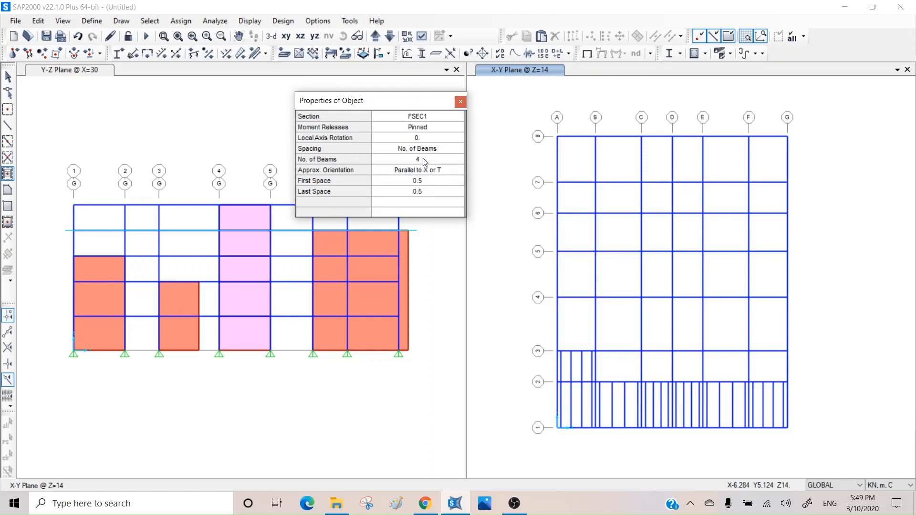
left_click(425, 161)
type("5")
key("Return")
left_click(426, 182)
type("1")
key("Return")
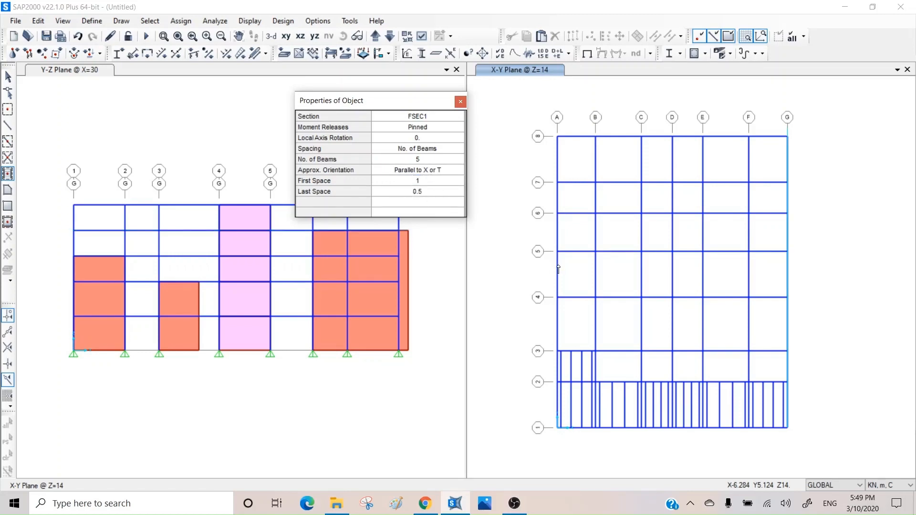
Step: Draw secondary beams along X in bays A–C between grids 4 and 5, B–E between 5 and 6, and C–E between 6 and 7
left_click(569, 281)
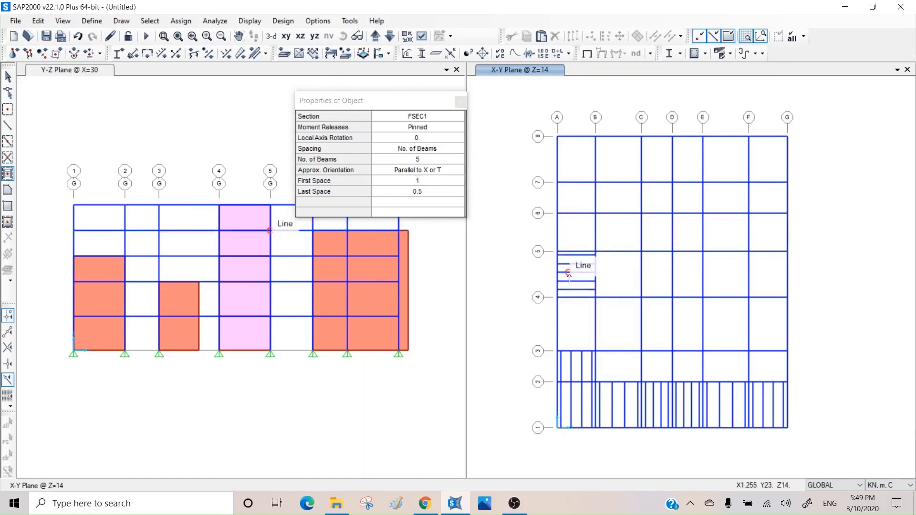
left_click(617, 273)
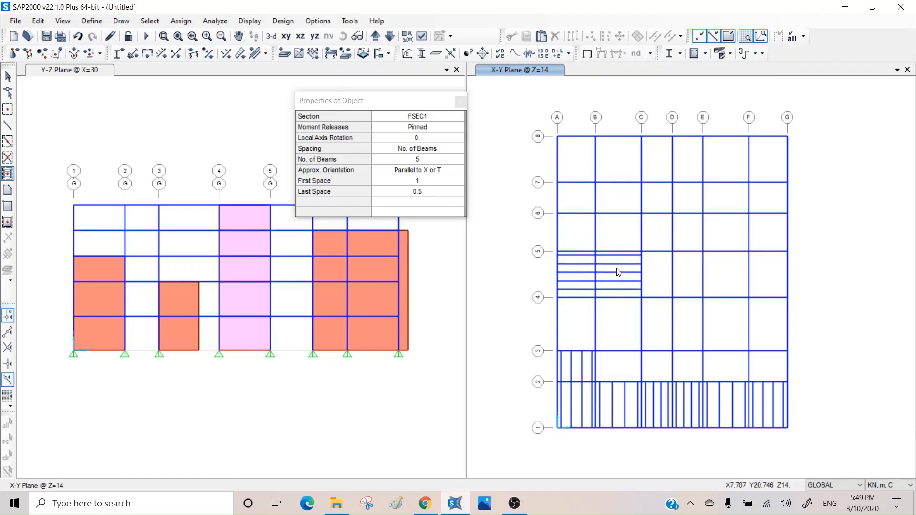
left_click(612, 235)
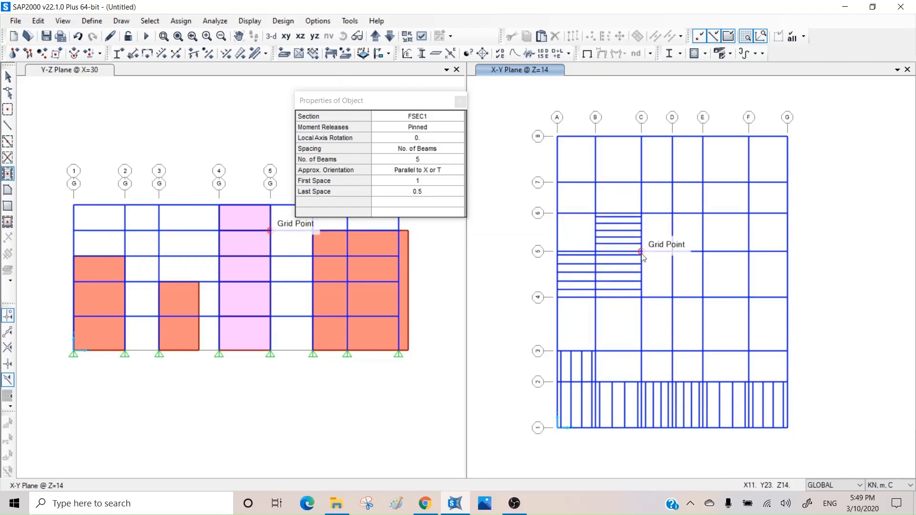
left_click_drag(641, 254, 703, 185)
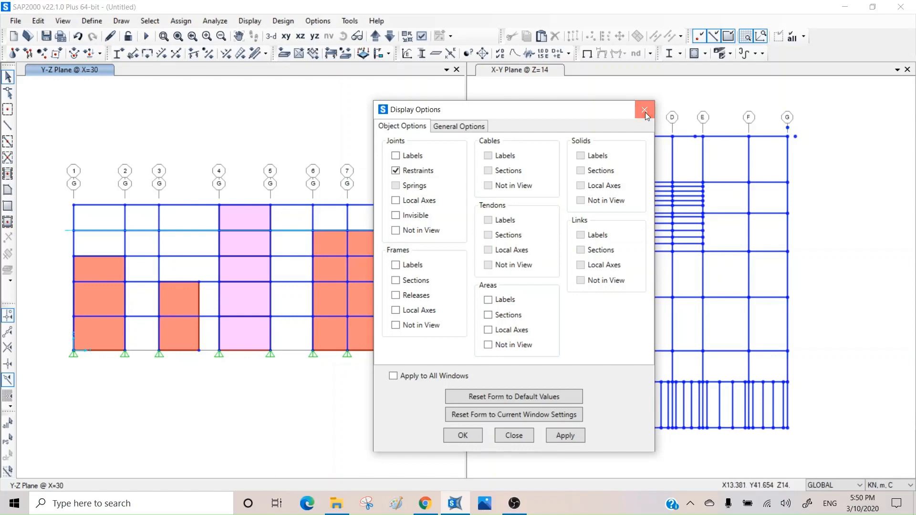
Step: Copy the four secondary beams in bay A–B between grids 2 and 3, and paste them with a Delta X of 5 m
left_click(645, 112)
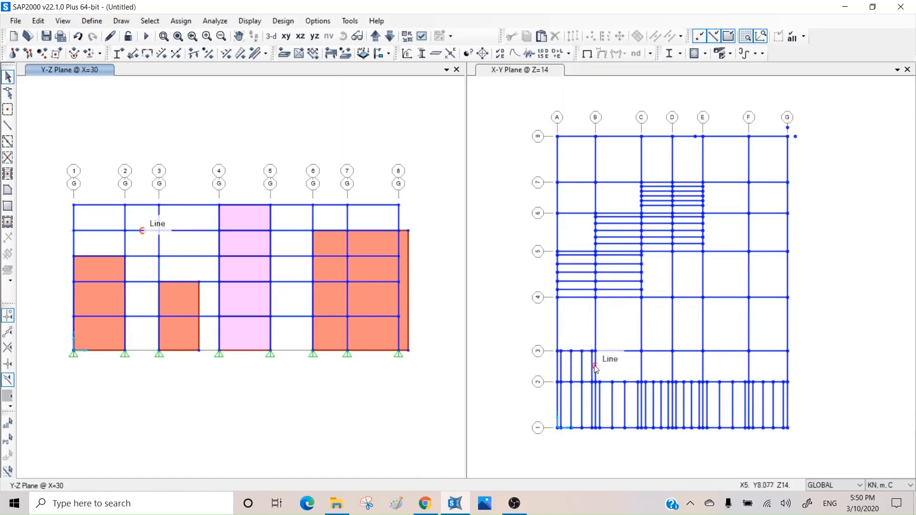
left_click_drag(596, 364, 557, 371)
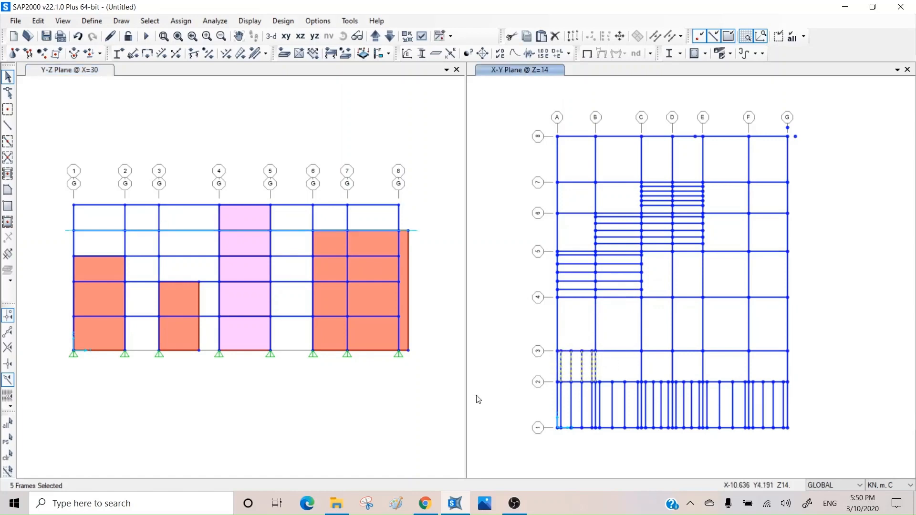
left_click(595, 368)
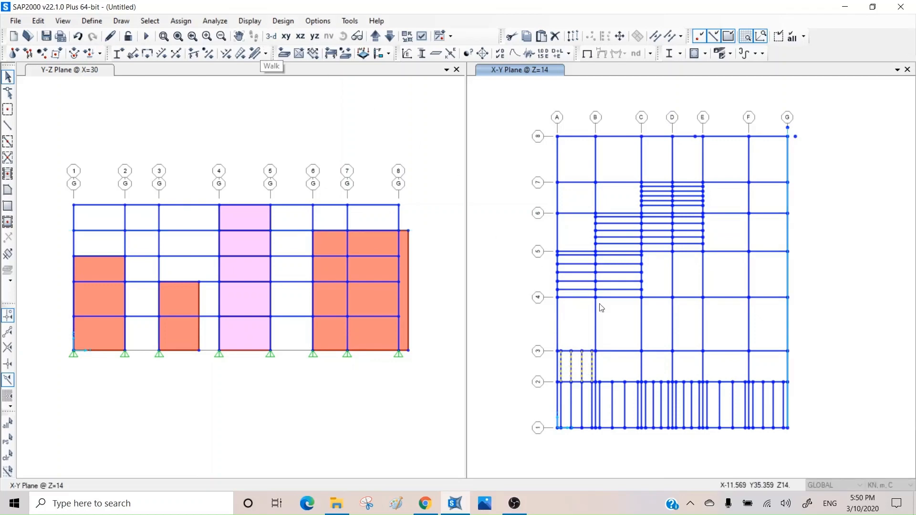
key("ctrl+v")
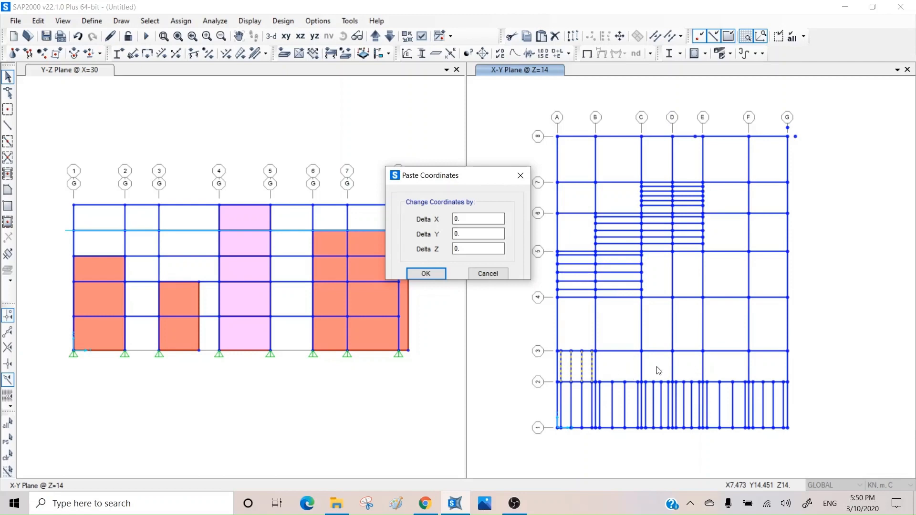
left_click_drag(462, 177, 349, 112)
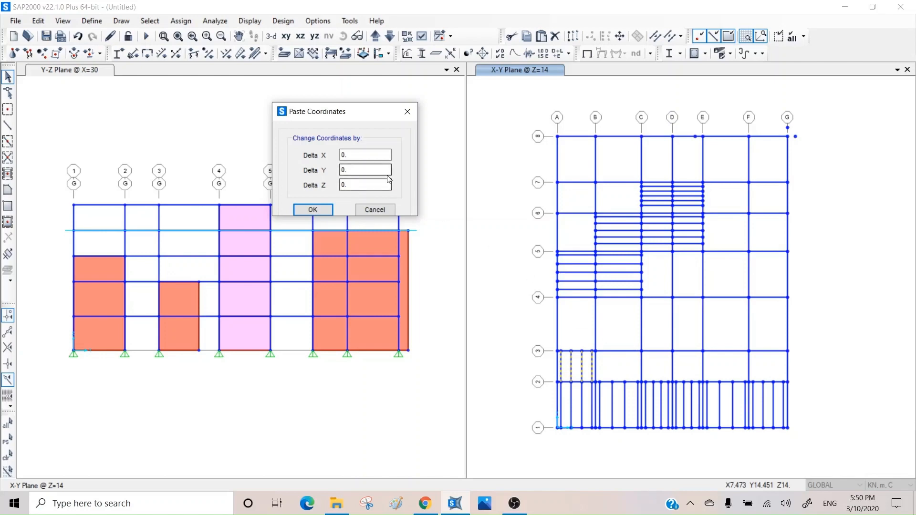
left_click_drag(352, 157, 340, 155)
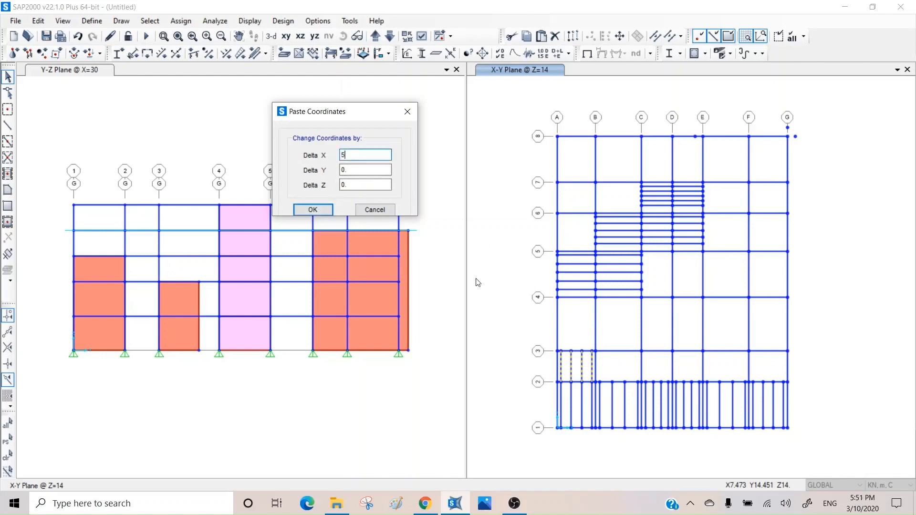
left_click(314, 209)
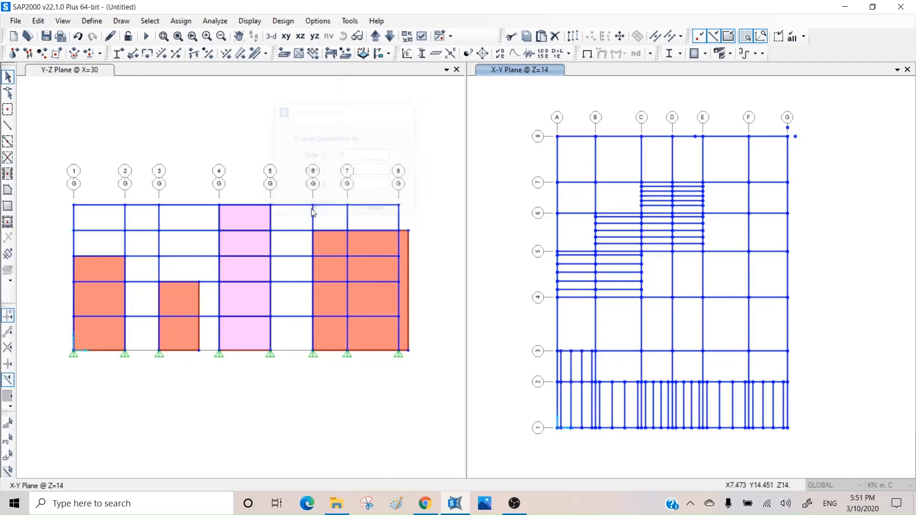
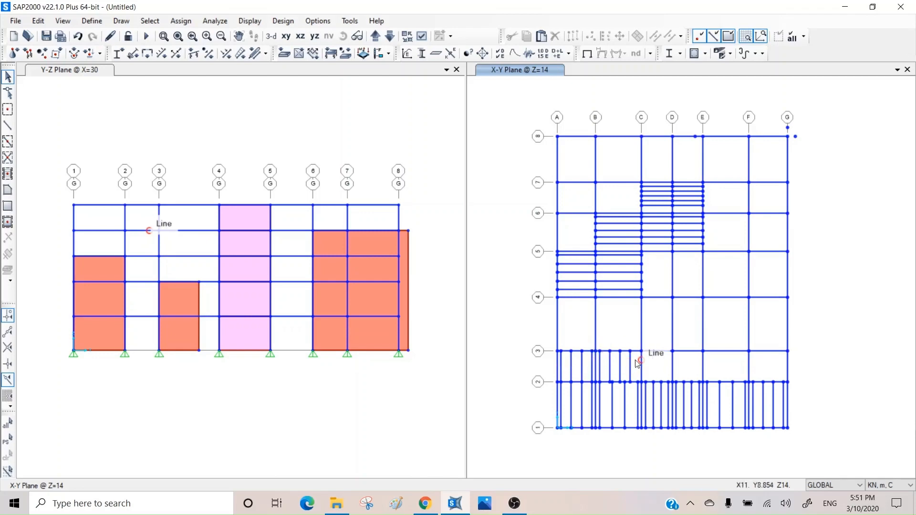
Step: Move the two secondary beams nearest grid C in bay B–C between grids 2 and 3 by Delta X 4 m, using grid points C-3 and D-3
left_click_drag(611, 371, 612, 372)
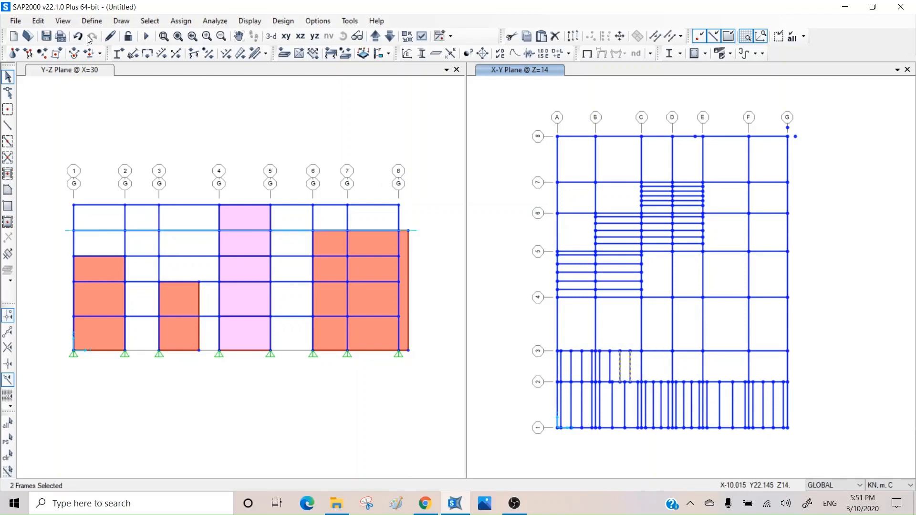
left_click(41, 22)
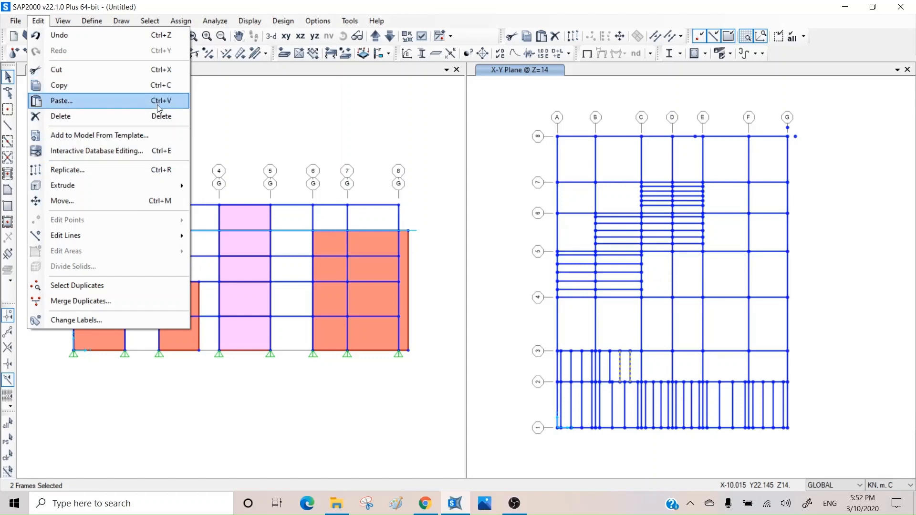
left_click(134, 201)
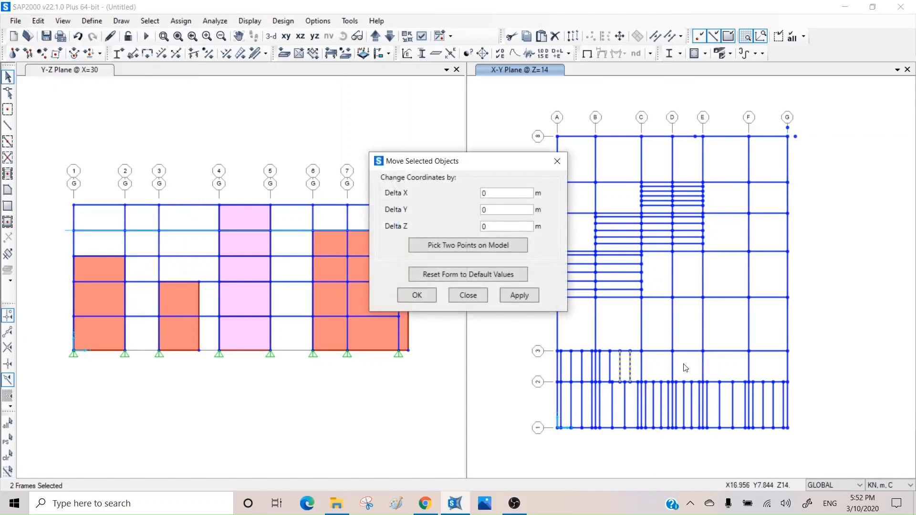
left_click_drag(514, 161, 393, 104)
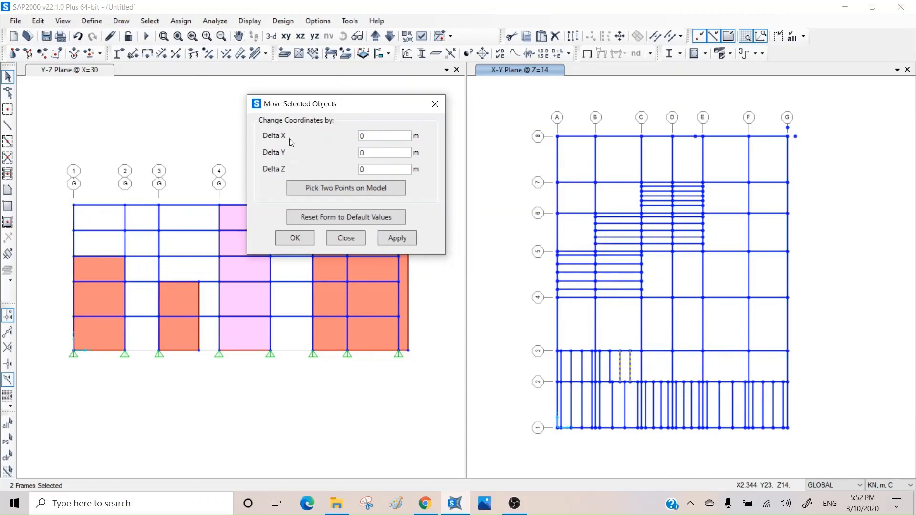
left_click(346, 188)
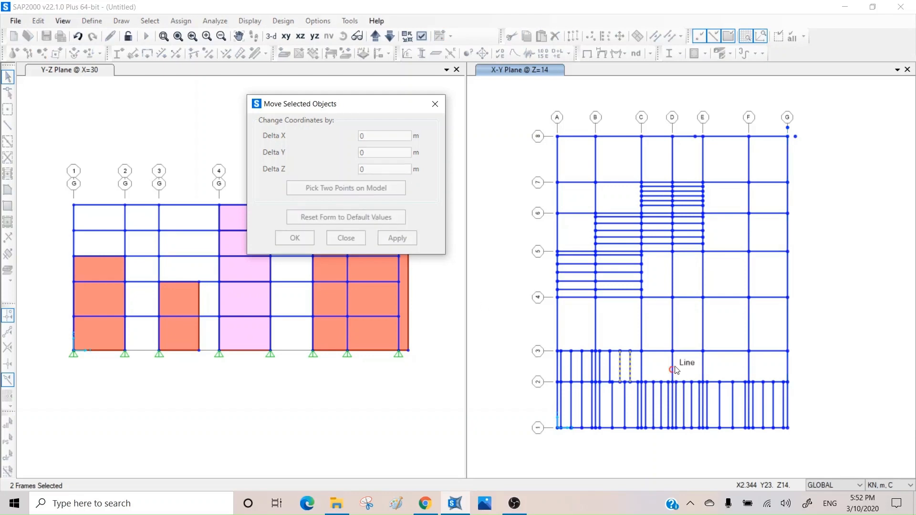
left_click(642, 357)
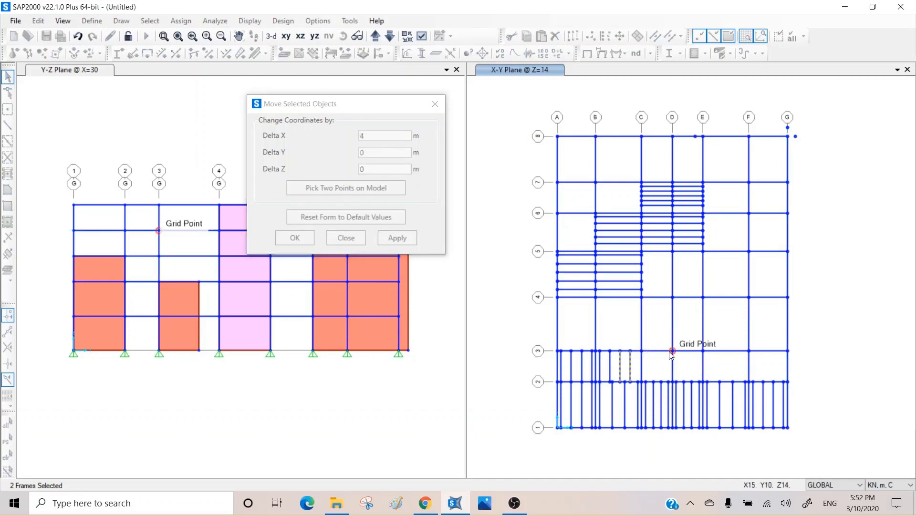
left_click(669, 351)
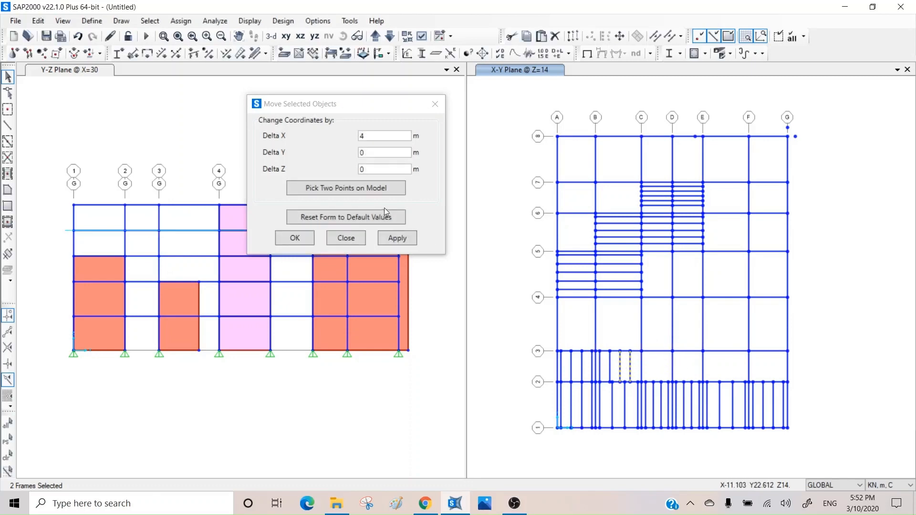
left_click(397, 237)
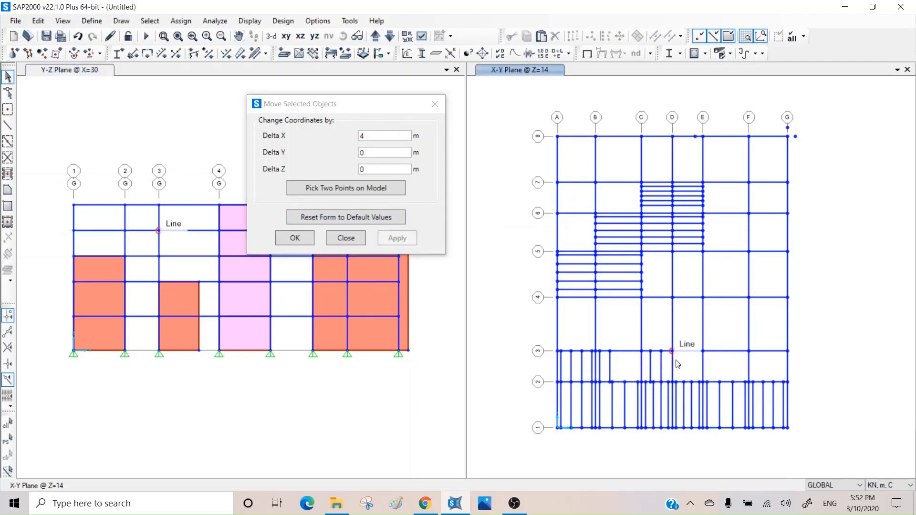
Step: Switch the Z=14 plan window to a 3-D view, rotate it to show the grid G face, and clear the dialog off the elevation
left_click_drag(356, 106, 283, 90)
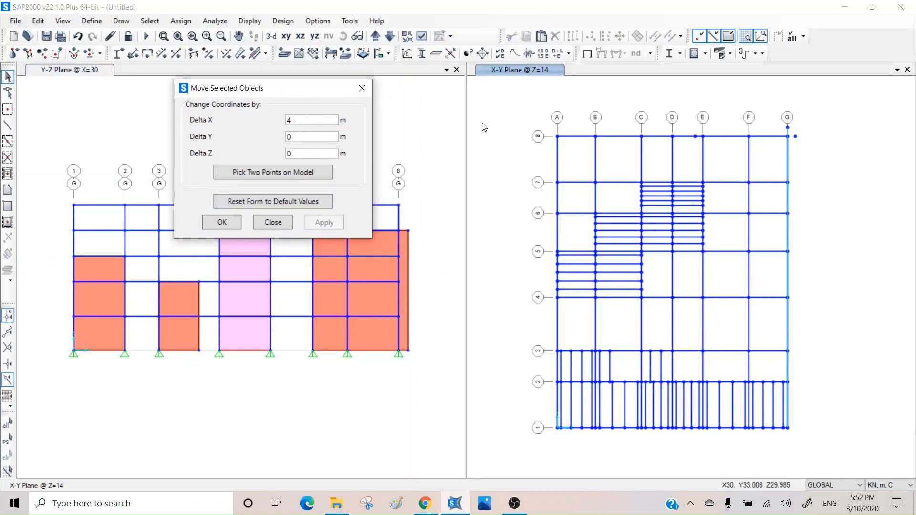
left_click(429, 124)
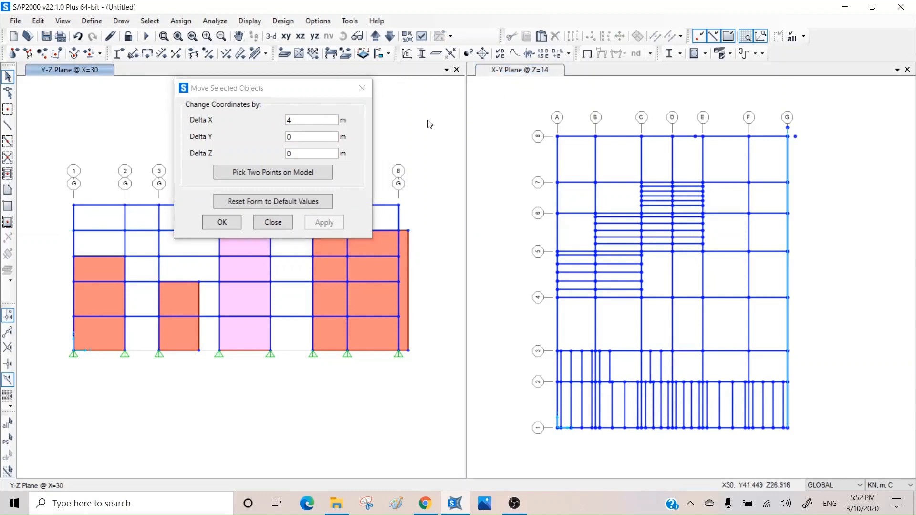
left_click(573, 94)
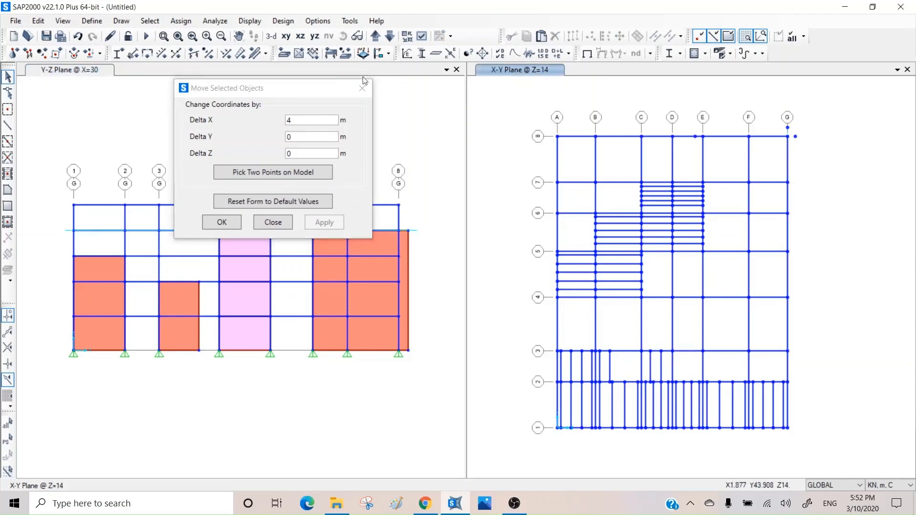
left_click(271, 37)
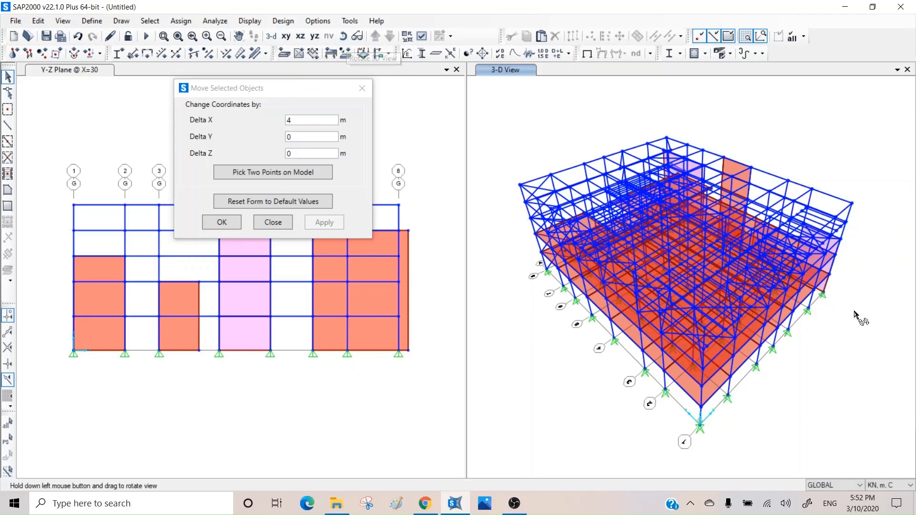
left_click(343, 35)
left_click_drag(861, 328, 626, 305)
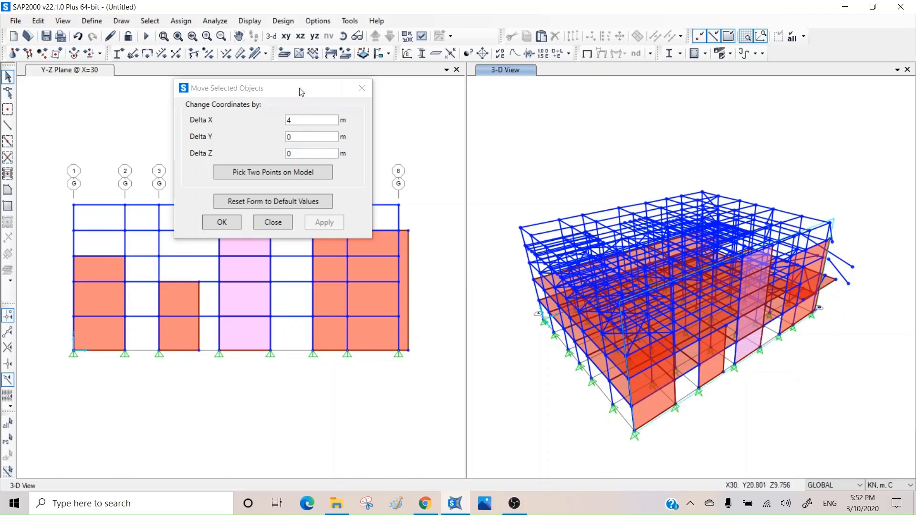
left_click_drag(301, 88, 601, 47)
left_click(248, 223)
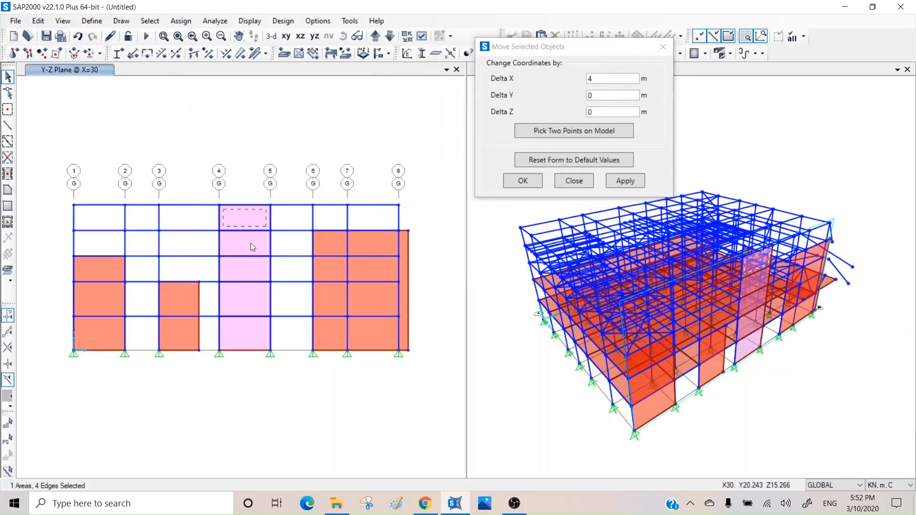
left_click(250, 243)
left_click(244, 281)
left_click(245, 261)
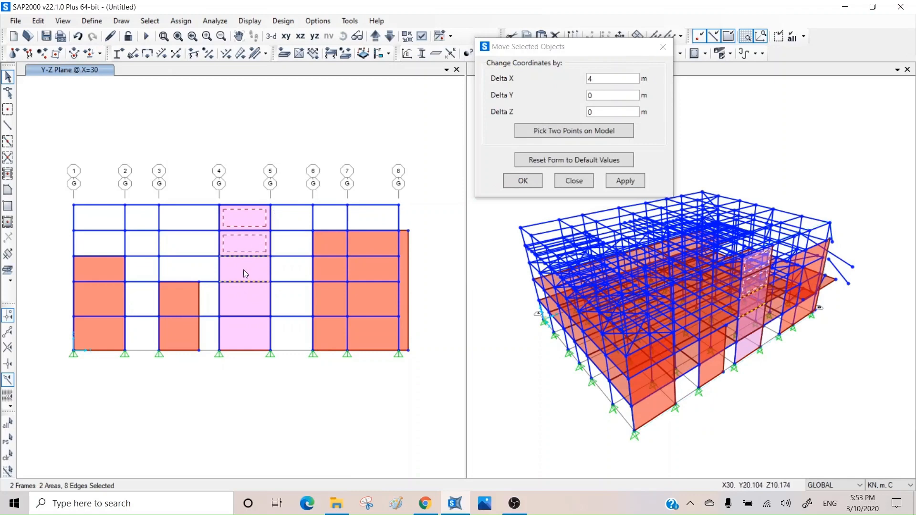
left_click(242, 273)
key("ctrl+q")
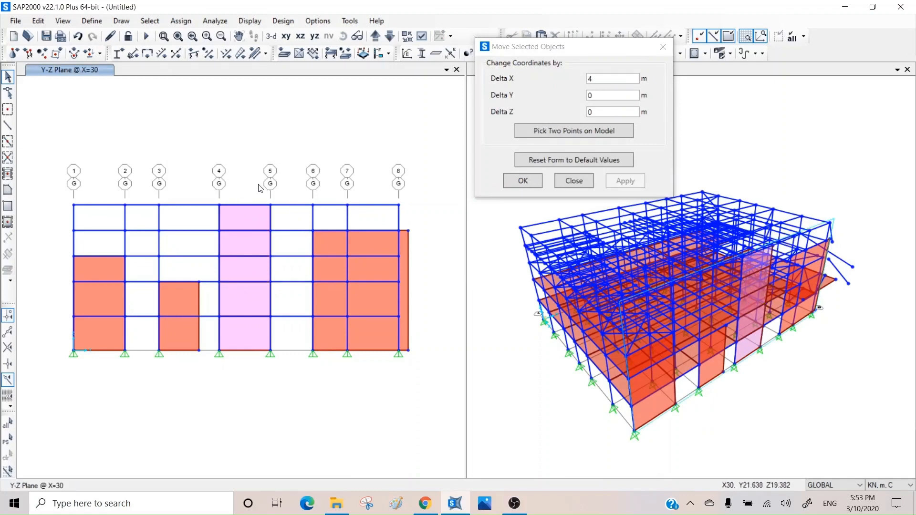
Step: Select the five wall areas between grids 4 and 5 on the X=30 elevation, and deselect the FSEC1 frames by section property
left_click_drag(260, 186, 244, 380)
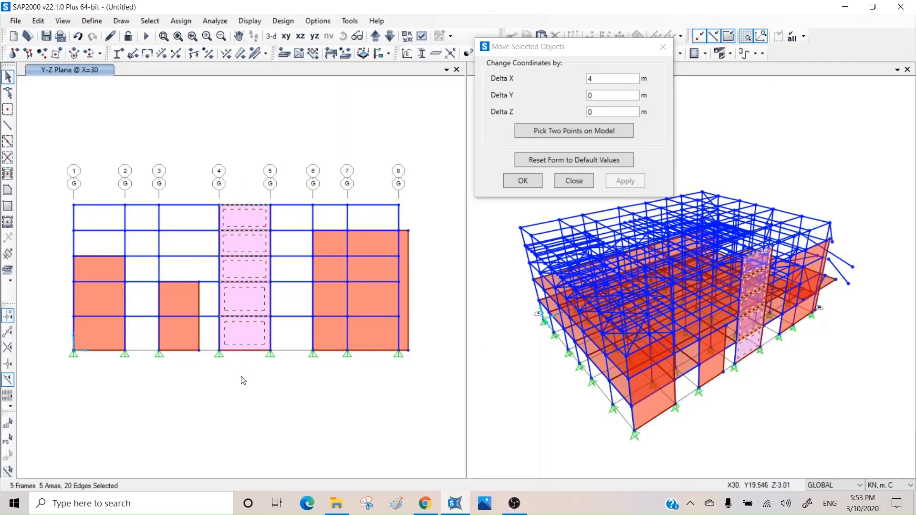
left_click(121, 21)
mouse_move(150, 20)
mouse_move(163, 50)
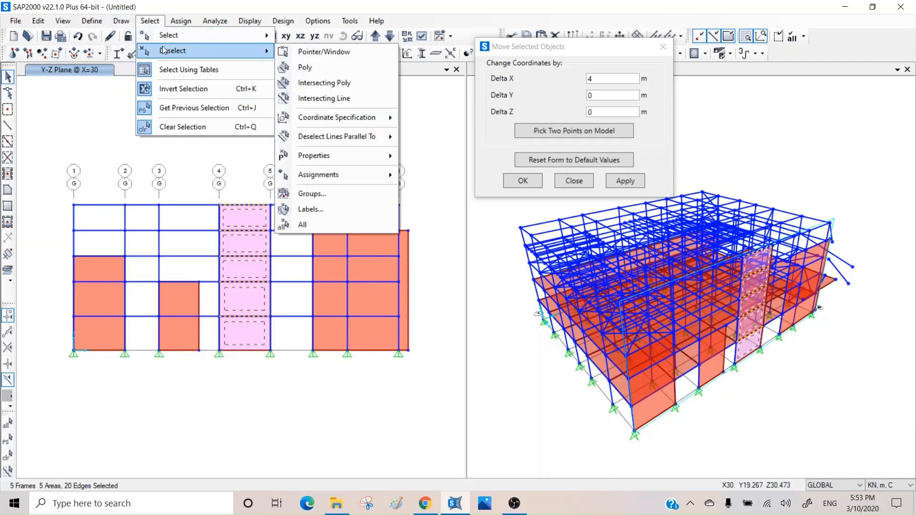
mouse_move(344, 152)
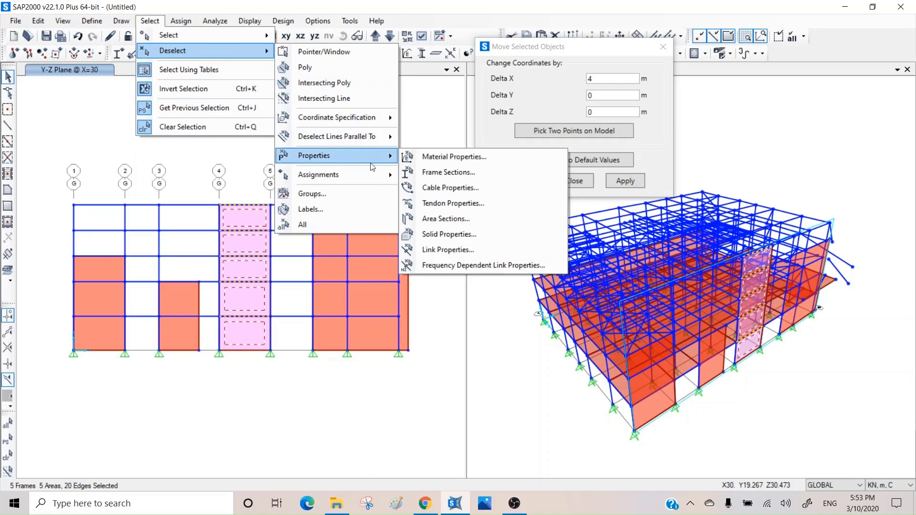
left_click(444, 174)
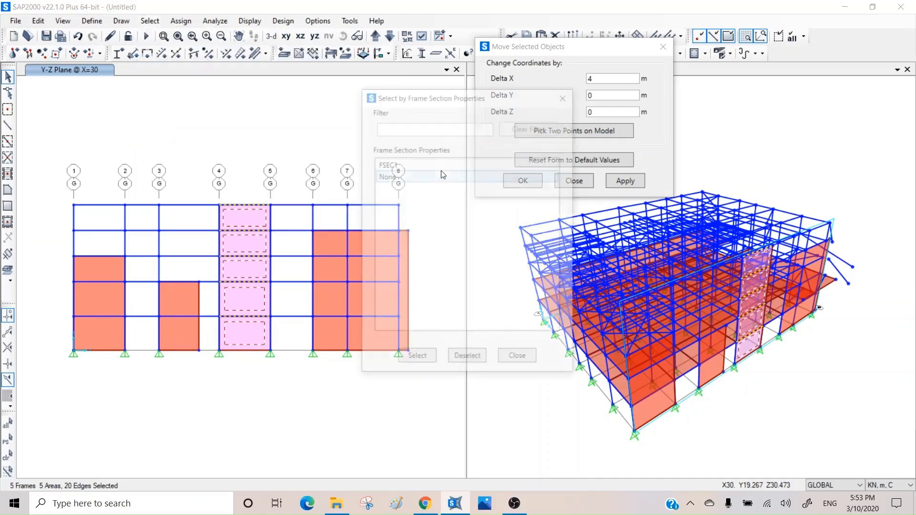
left_click(397, 167)
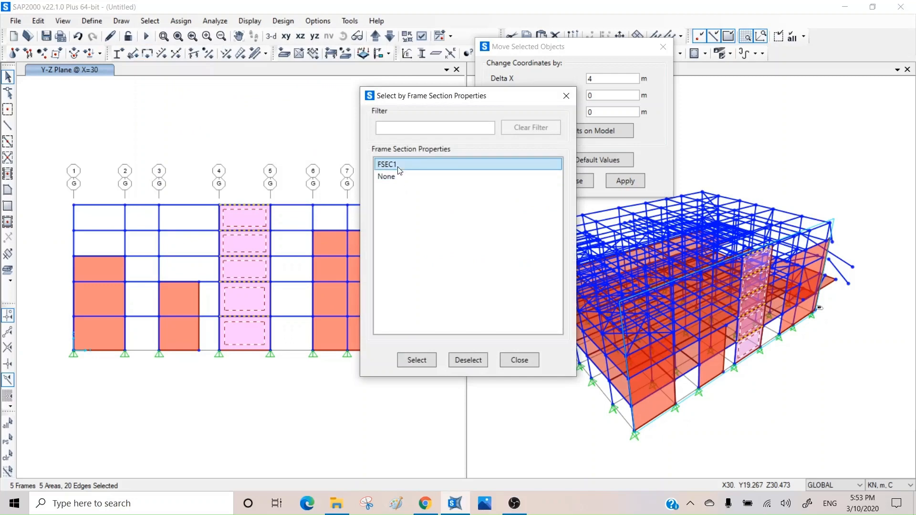
left_click(469, 361)
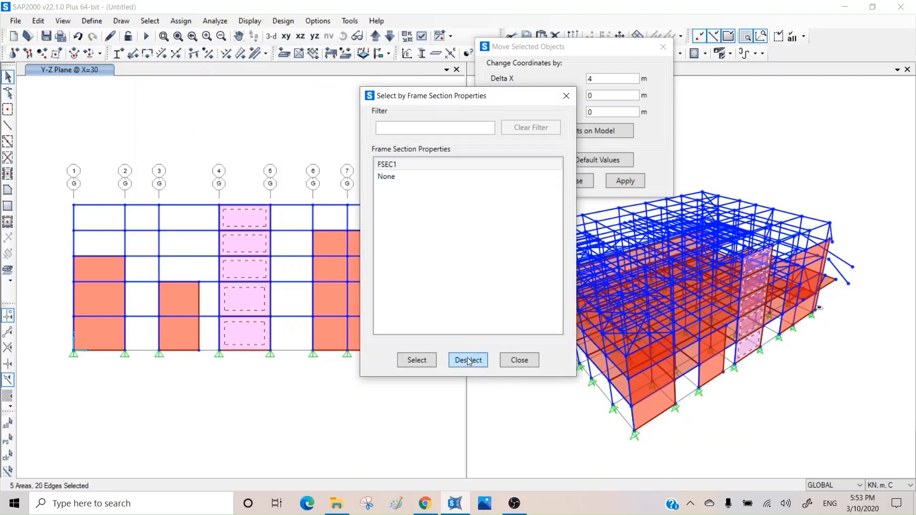
left_click(425, 360)
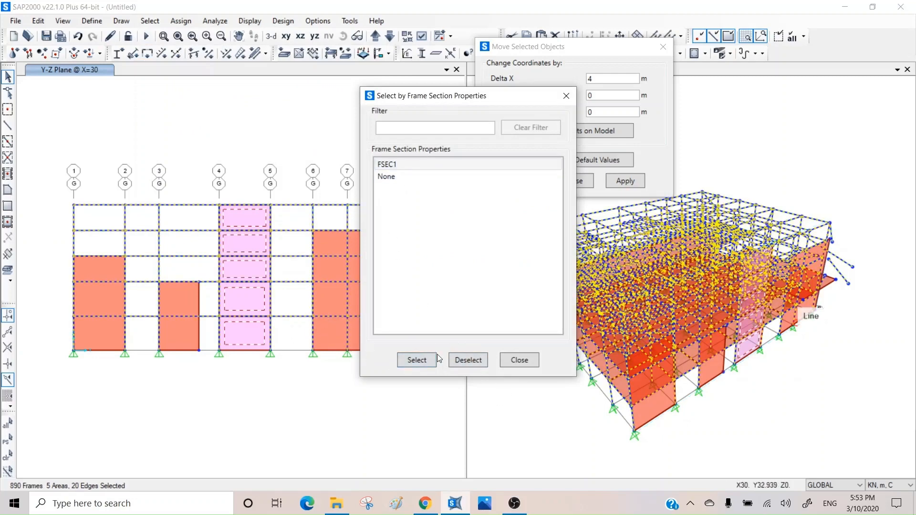
left_click(467, 361)
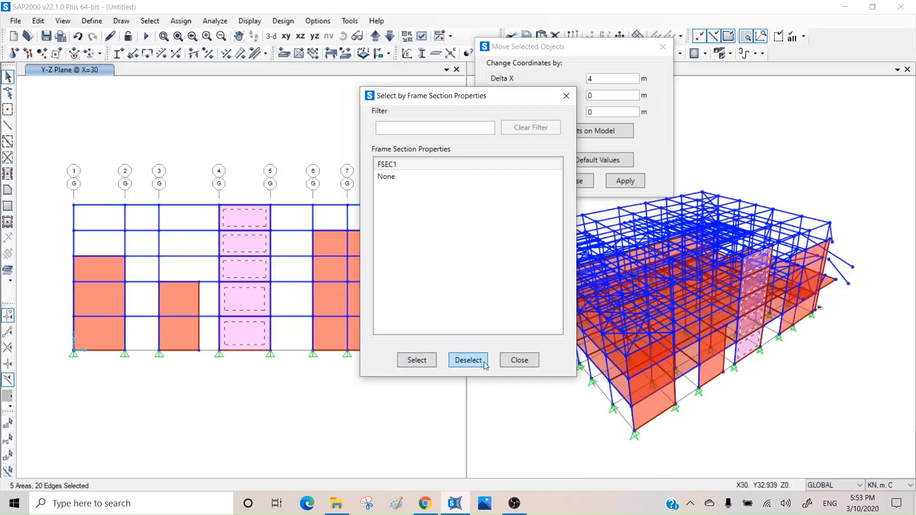
left_click(519, 360)
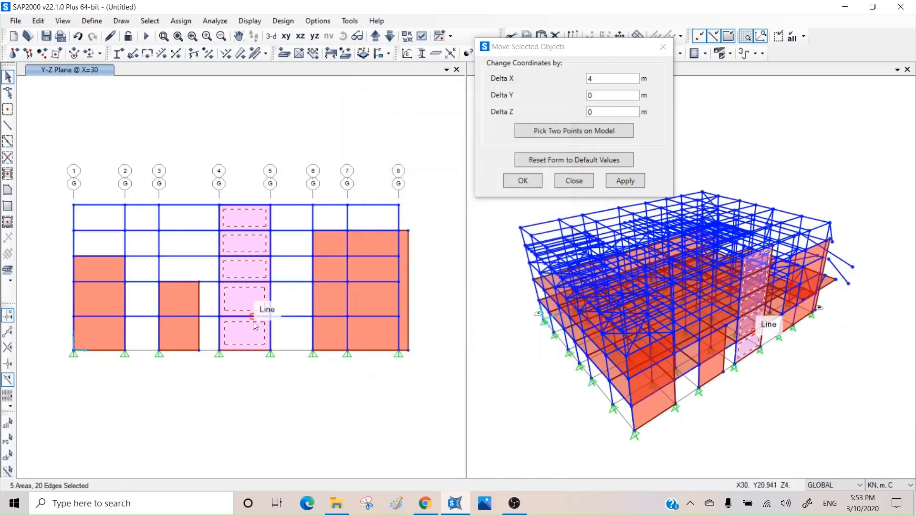
Step: Add the wall areas in bay 1–2 and beside grid 3 to the selection, and open Replicate in place of the Move dialog
left_click(185, 300)
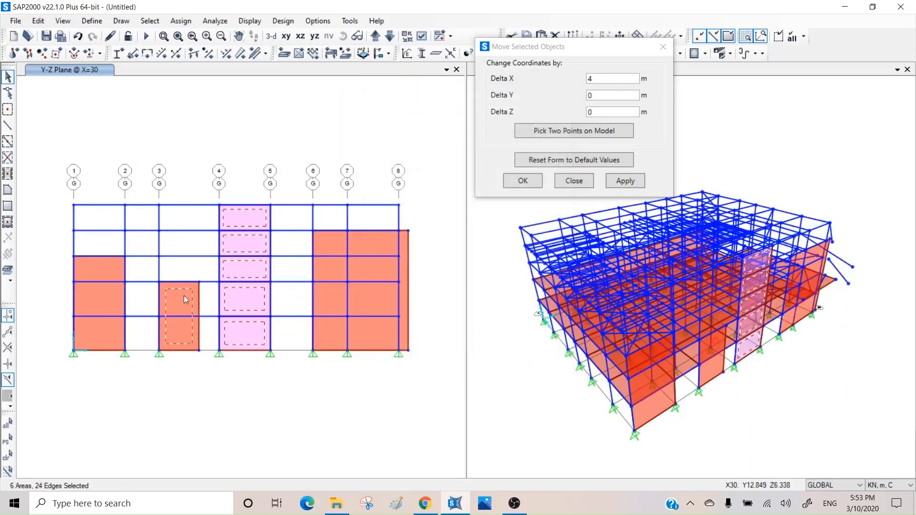
left_click(95, 294)
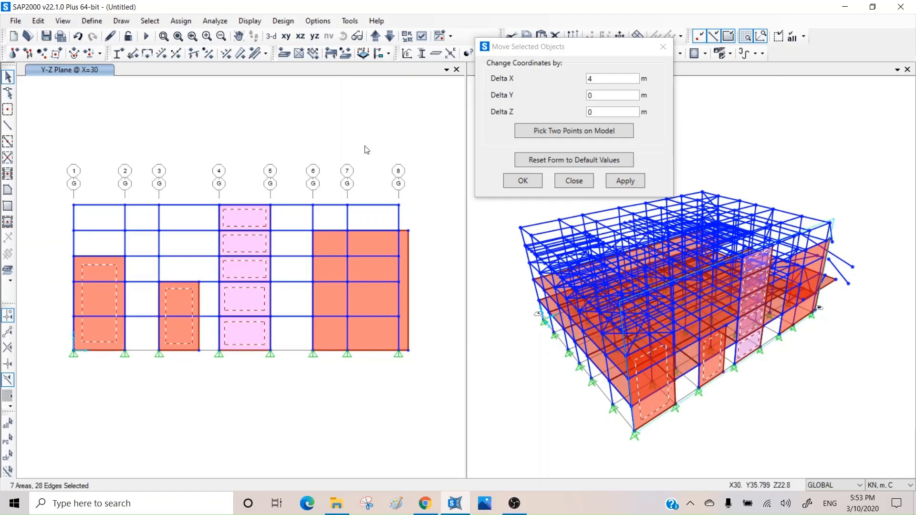
left_click(40, 21)
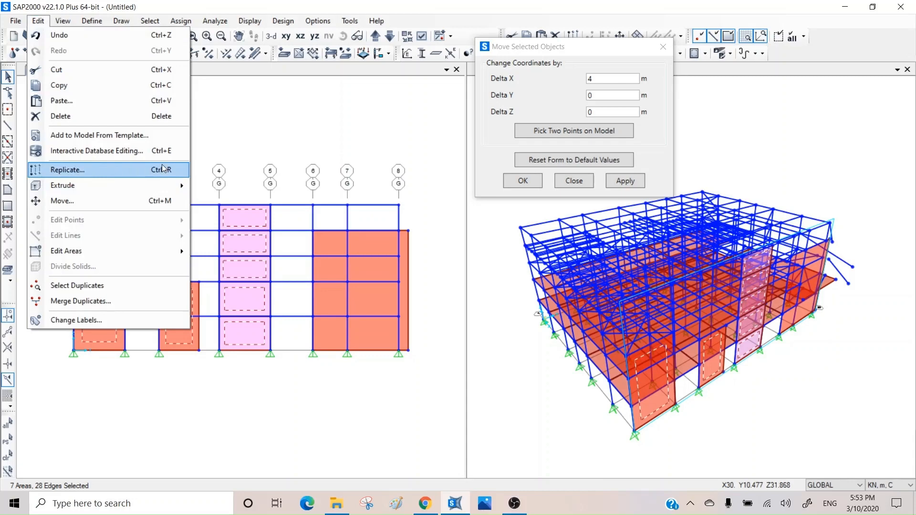
left_click(108, 170)
left_click_drag(478, 125, 803, 33)
left_click_drag(614, 45, 511, 44)
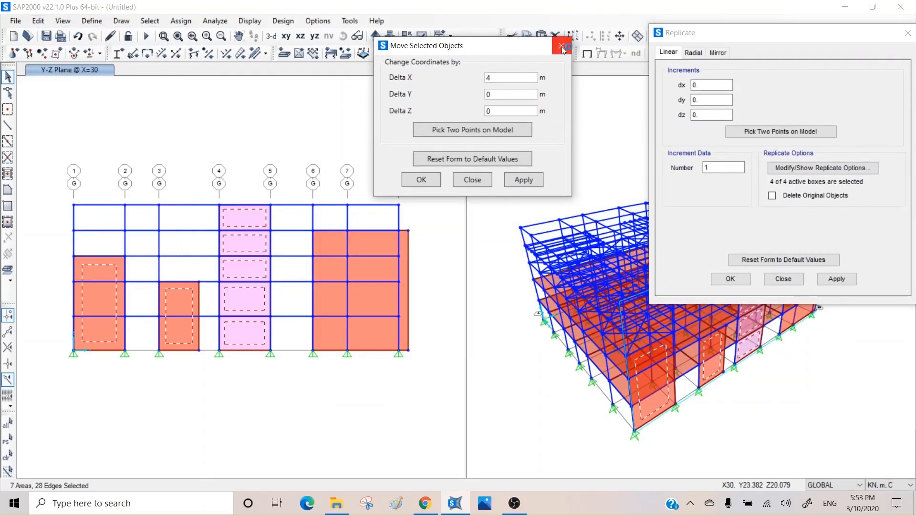
left_click(561, 45)
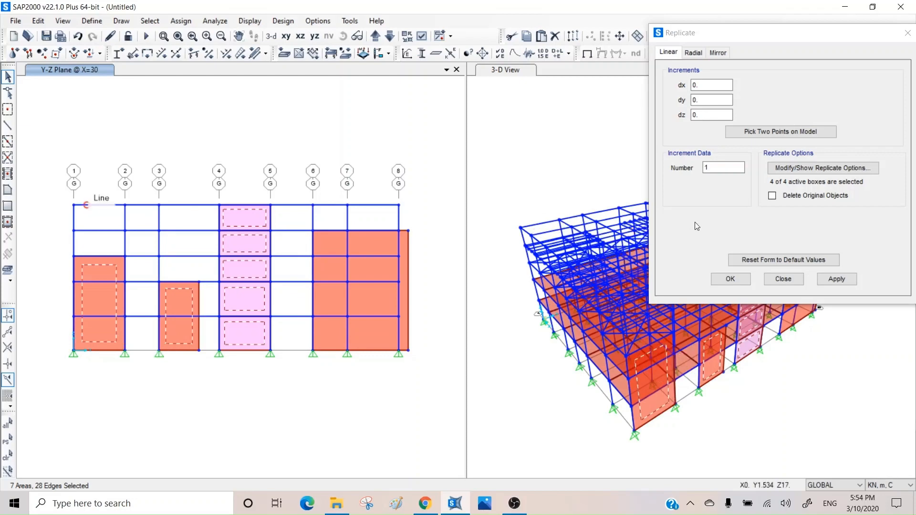
Step: Replicate the seven selected wall areas once linearly by dx -30, picking roof grid points G-8 and A-8, and keep the originals
left_click_drag(746, 32, 398, 244)
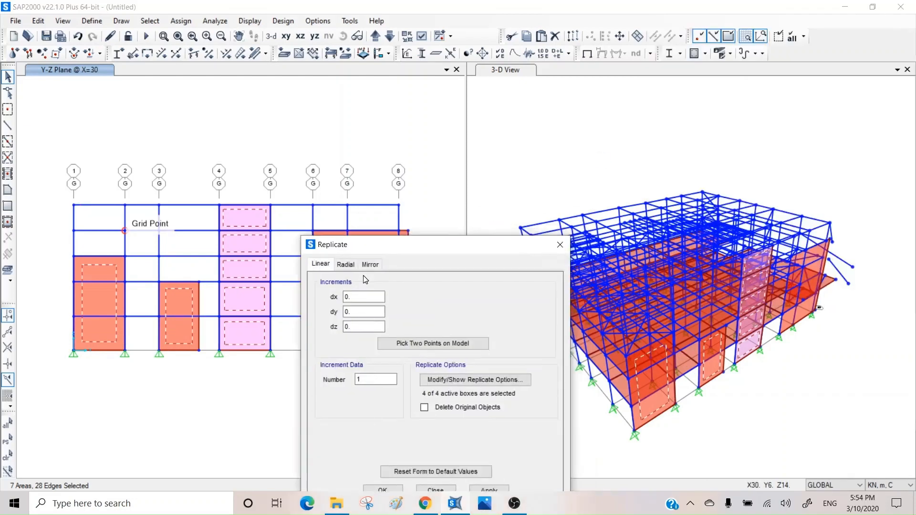
left_click_drag(365, 279, 308, 286)
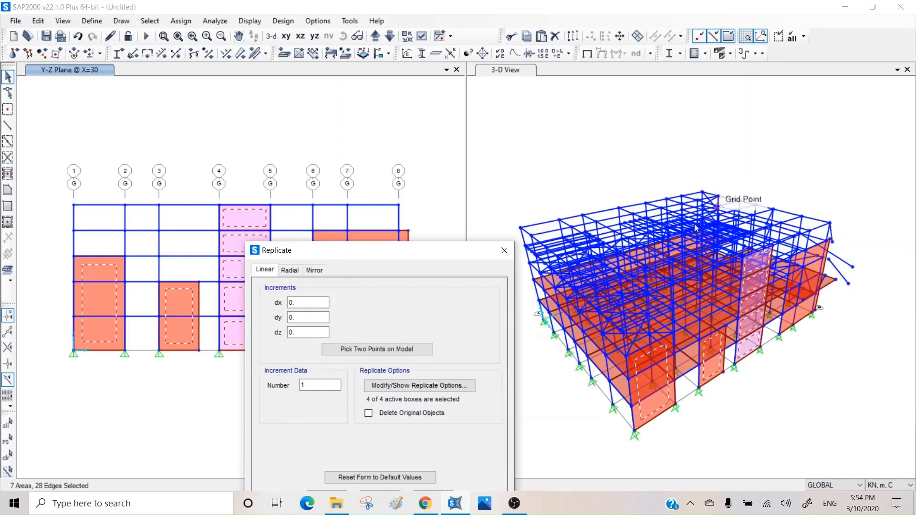
left_click_drag(378, 256, 368, 164)
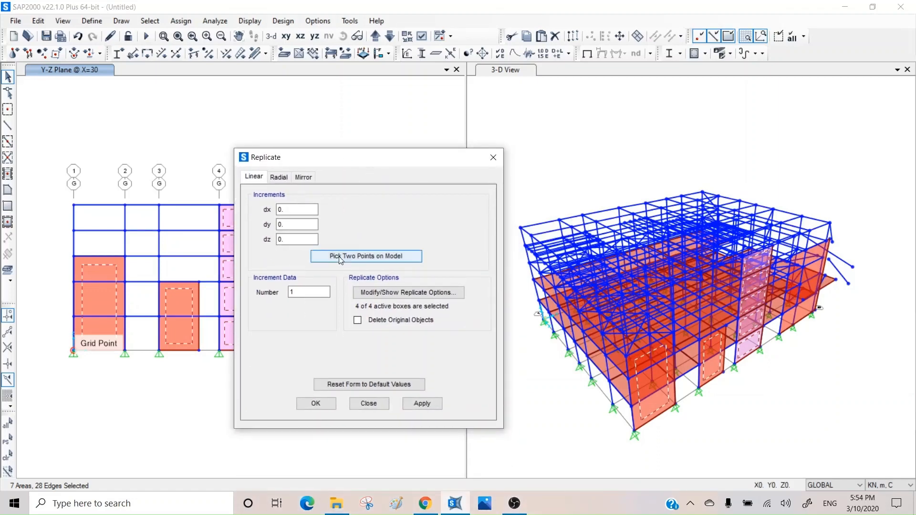
left_click(354, 256)
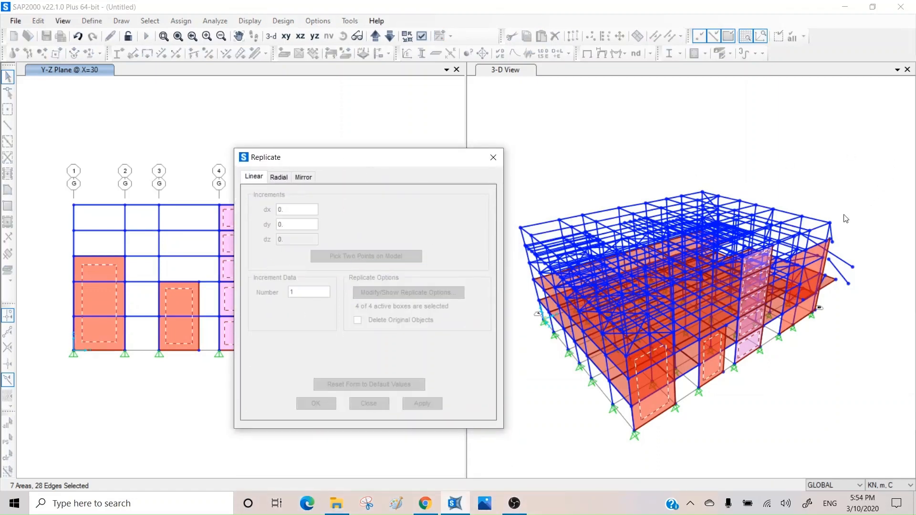
left_click(831, 223)
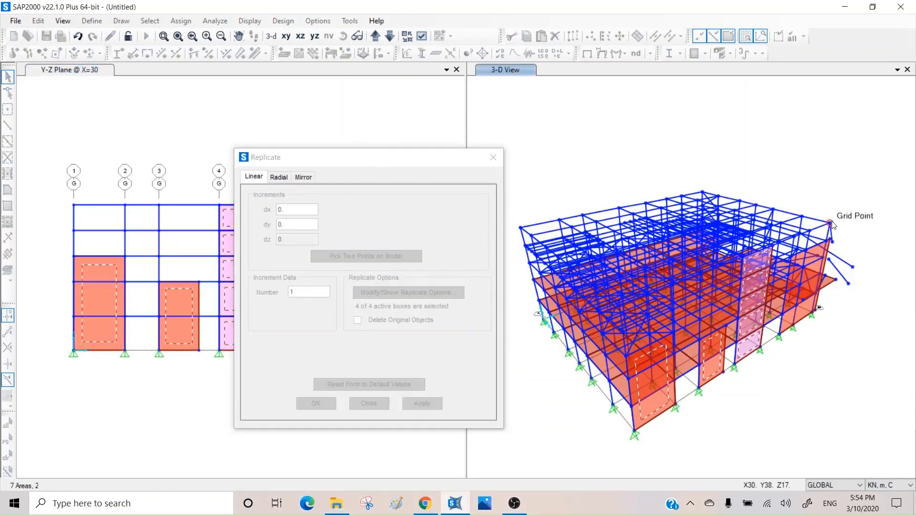
left_click(702, 190)
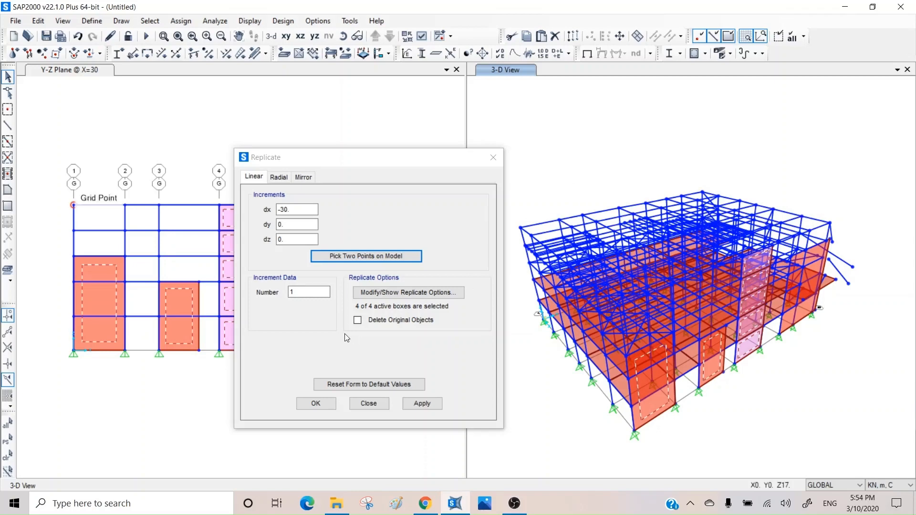
left_click(357, 323)
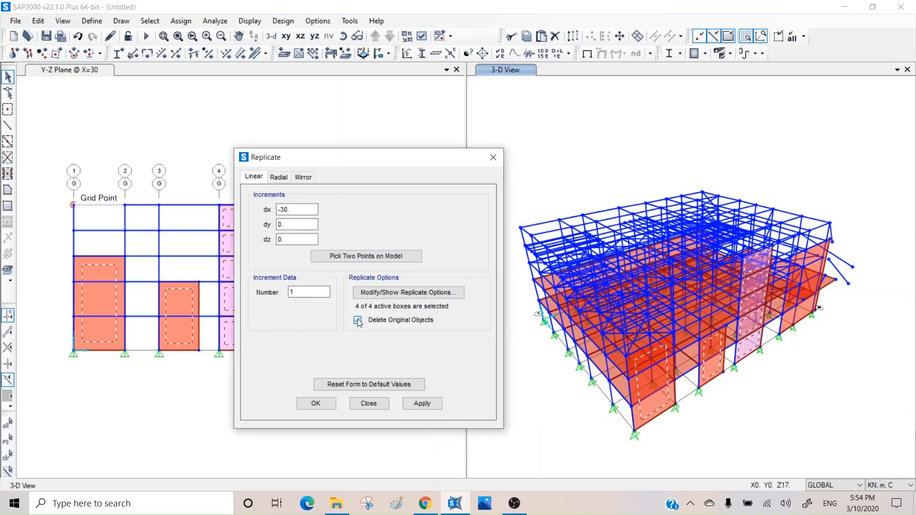
left_click(427, 406)
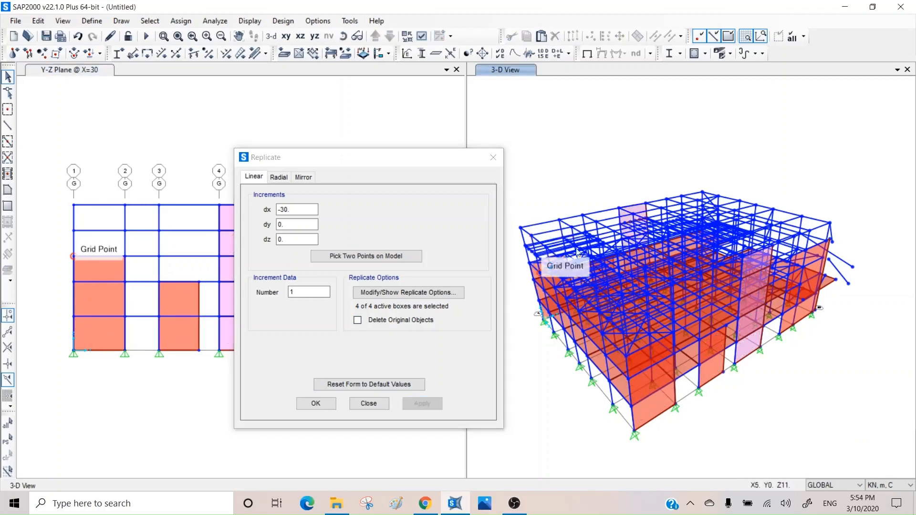
Step: Switch the 3-D window to the Z=14 plan and examine the replicated walls on the X=0 elevation, with the dialog cleared away
left_click_drag(381, 155, 308, 265)
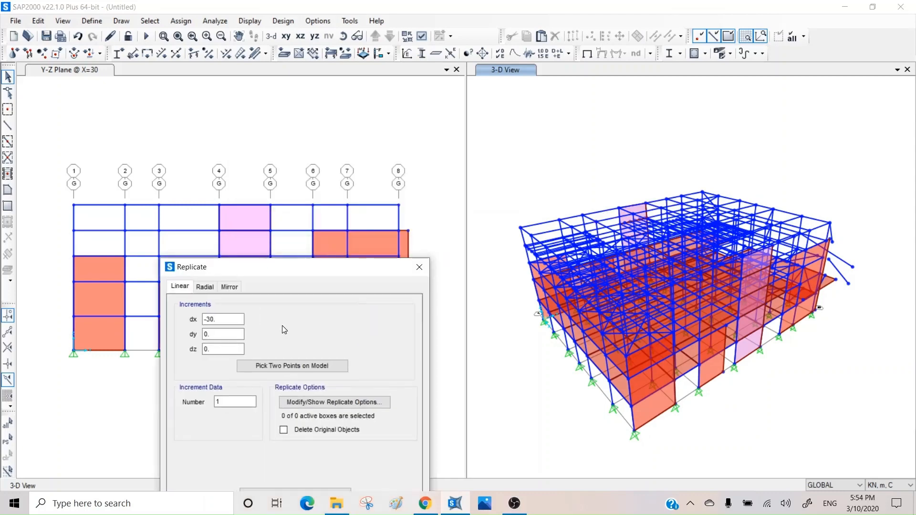
left_click(527, 83)
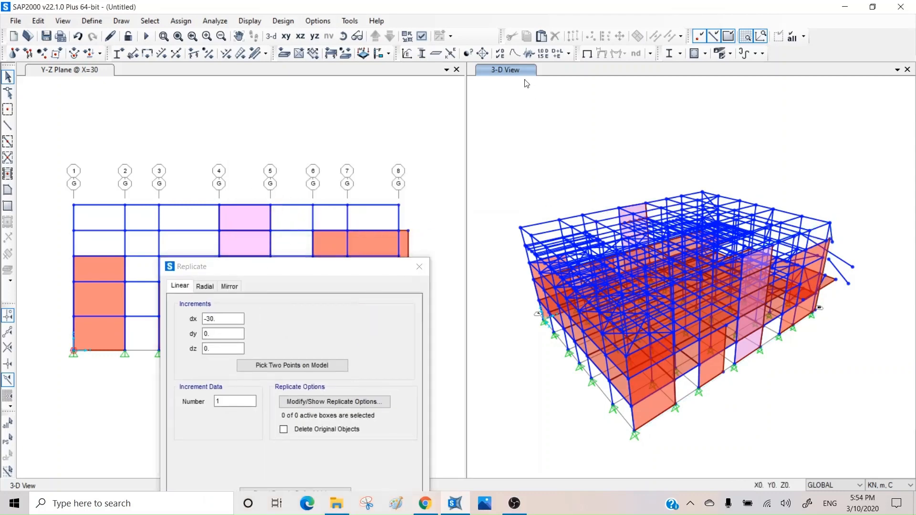
left_click(285, 36)
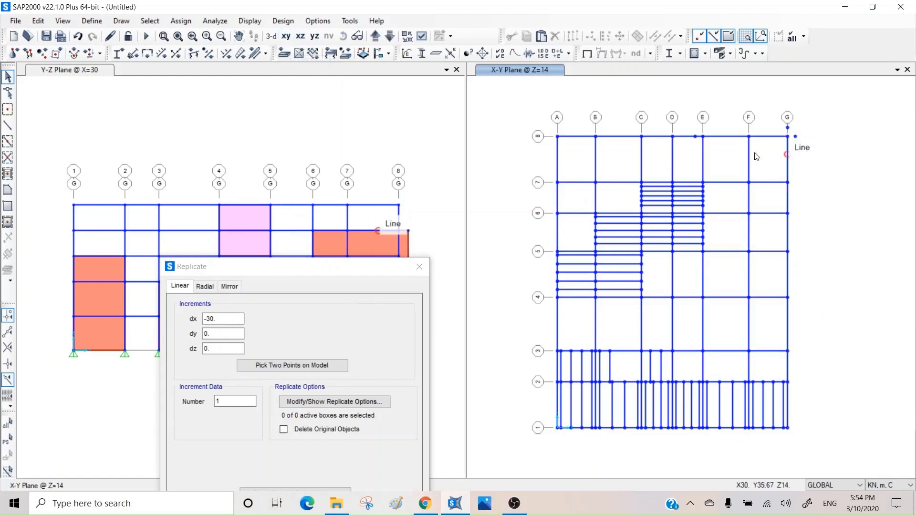
left_click(337, 121)
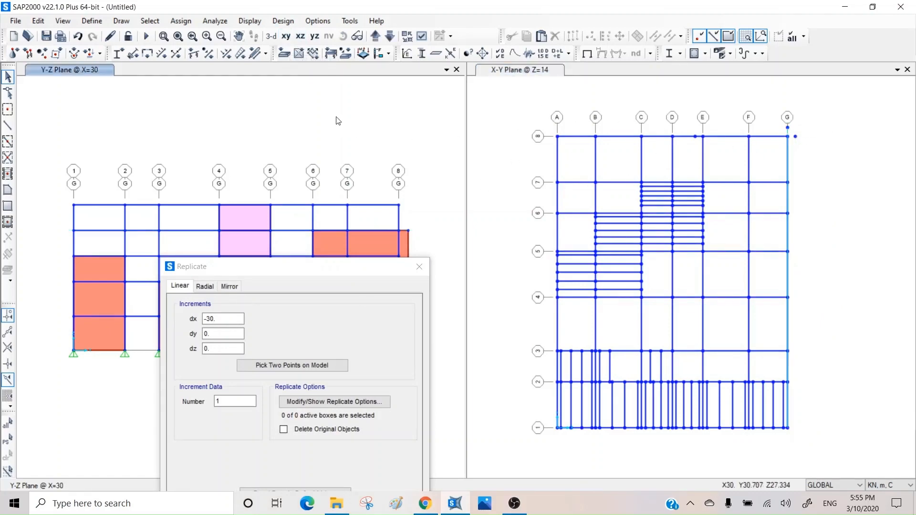
left_click(375, 36)
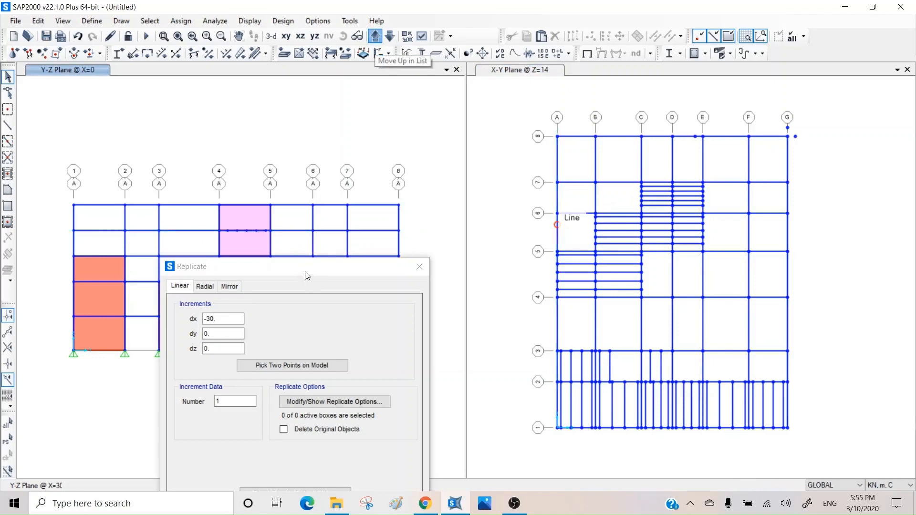
left_click_drag(307, 268, 306, 407)
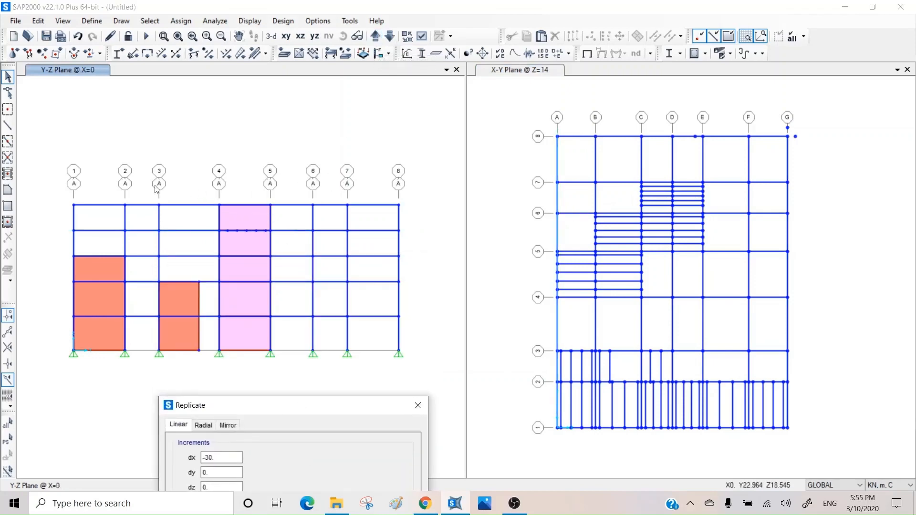
Step: Return to the X=30 elevation and replicate the large wall area extending from grid 6 past grid 8 once by dx -30
left_click(393, 37)
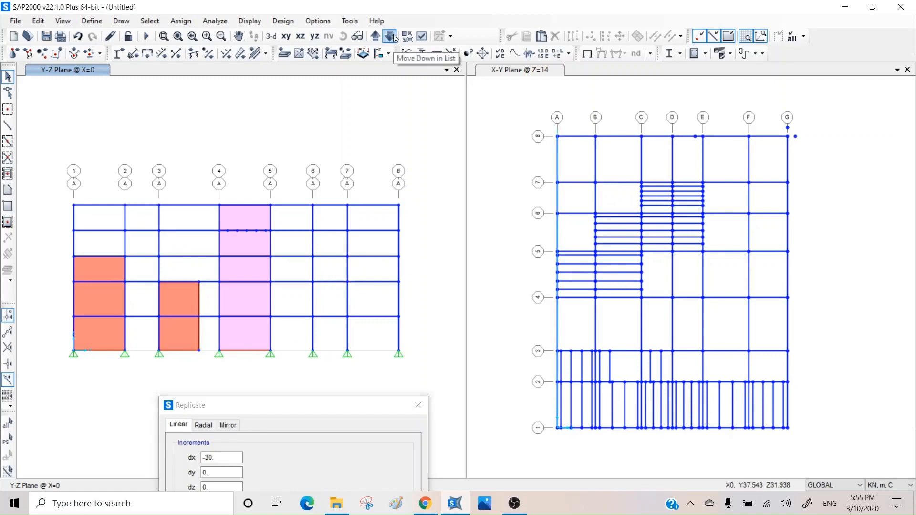
left_click(392, 37)
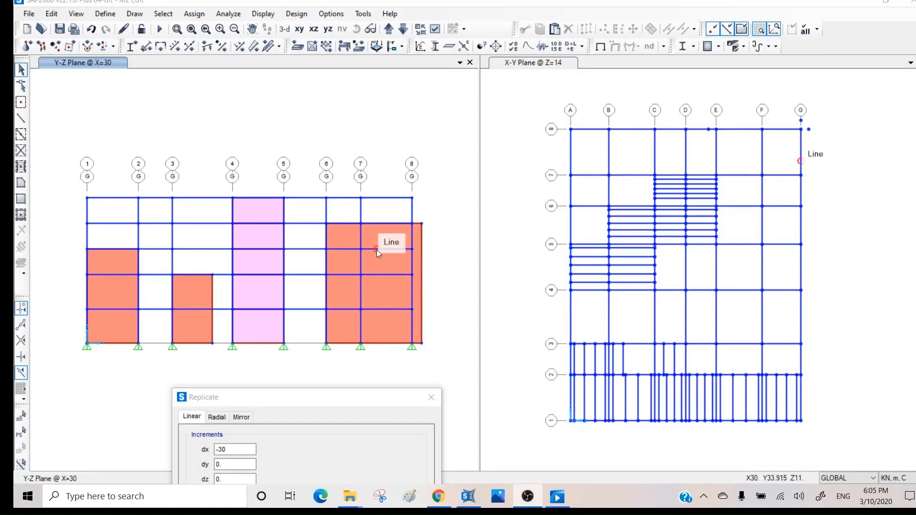
left_click(376, 251)
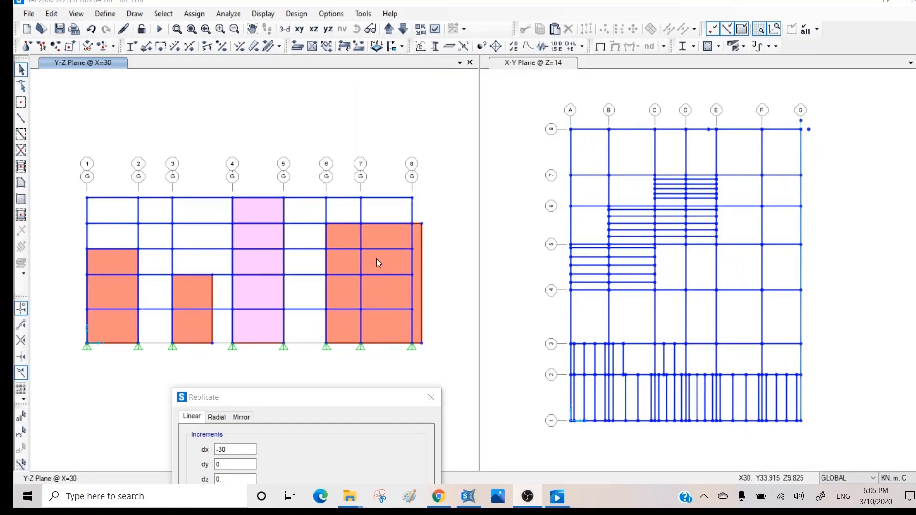
left_click_drag(342, 402, 696, 117)
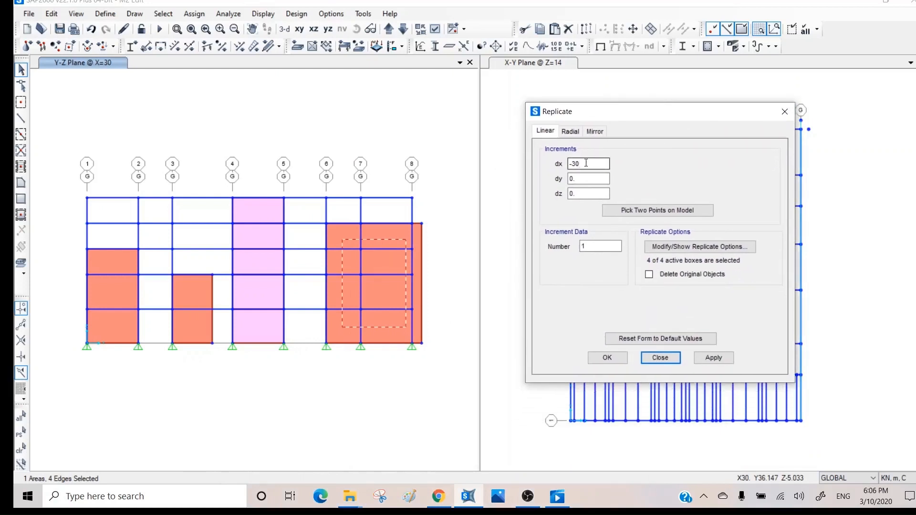
left_click(714, 358)
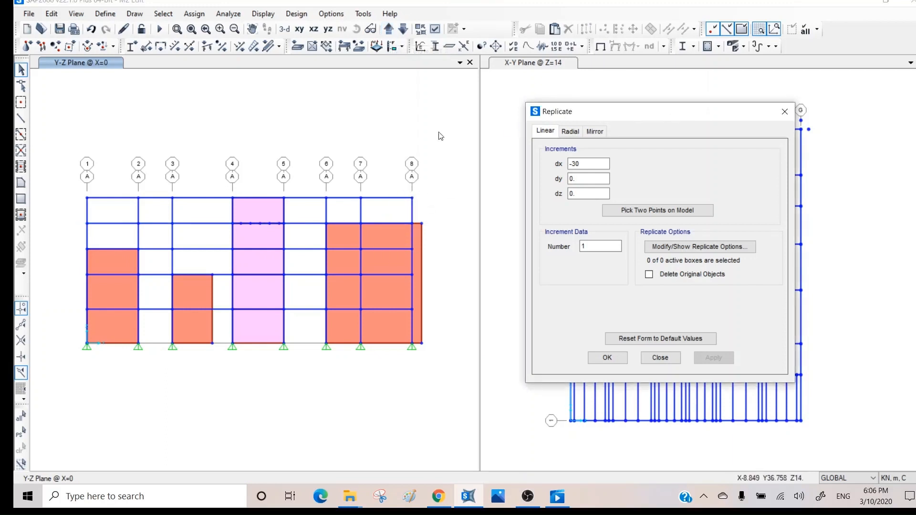
Step: Show the Z=11 plan and select the two crossing braces in bay A–B between grids 1 and 2
left_click_drag(626, 114, 233, 108)
left_click(528, 97)
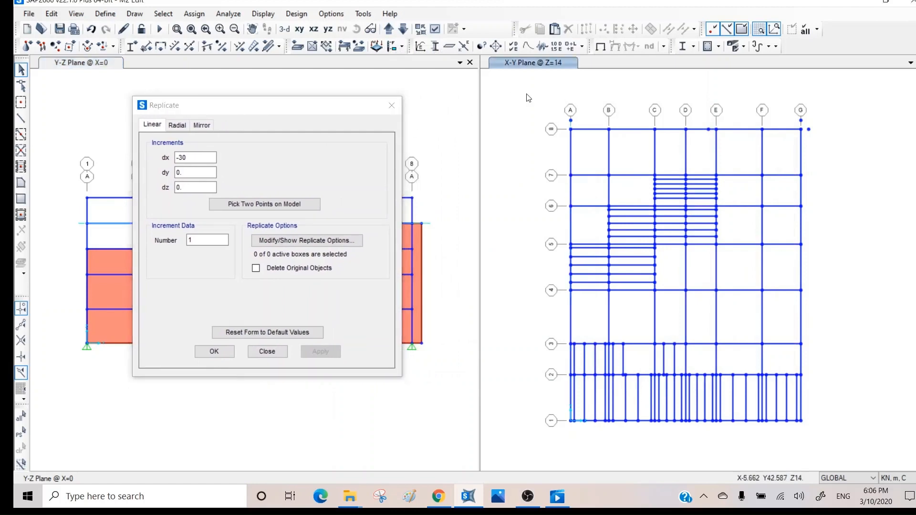
left_click(402, 30)
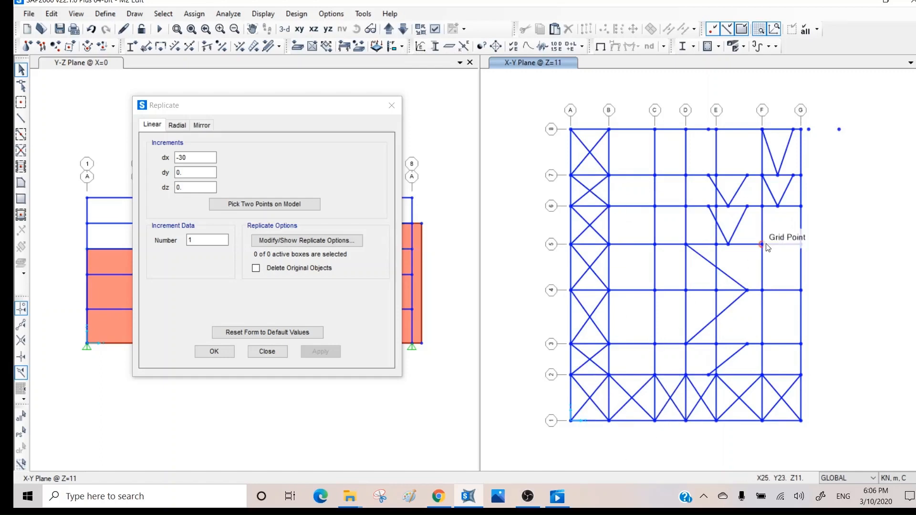
scroll(766, 247, "down", 3)
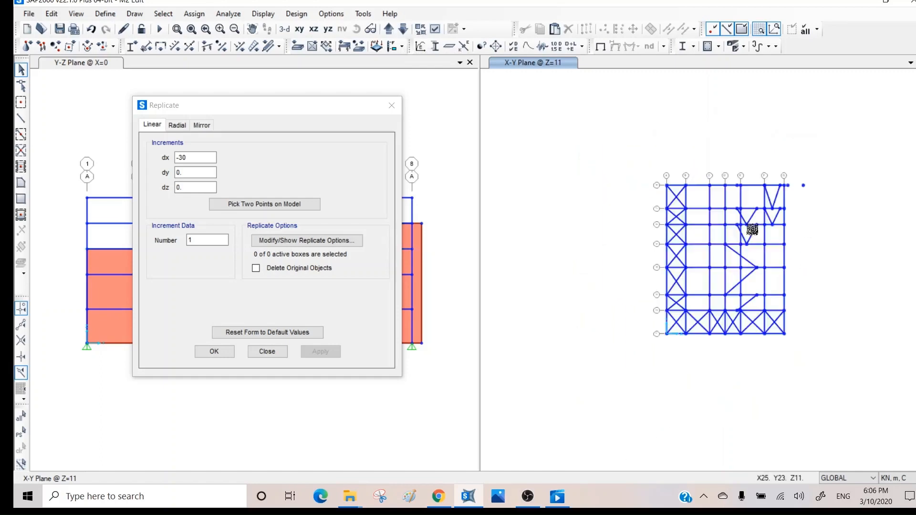
middle_click_drag(753, 230, 750, 228)
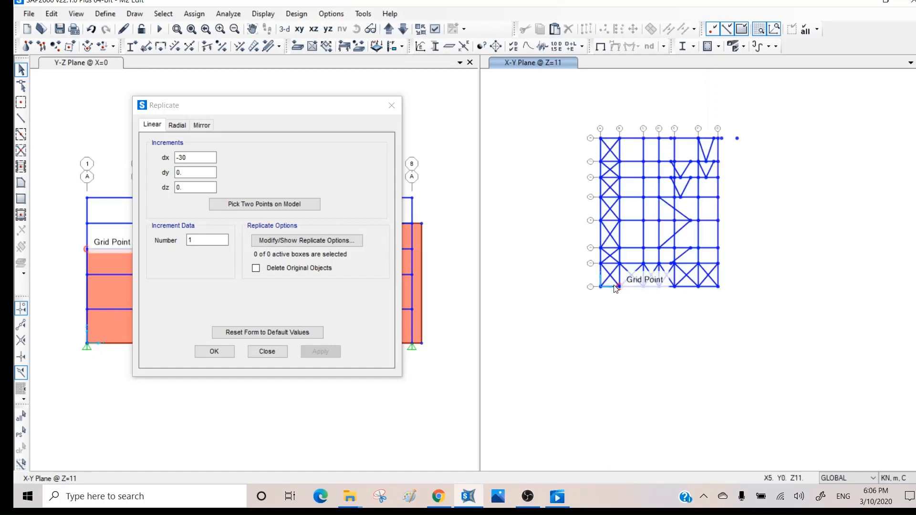
scroll(602, 301, "up", 2)
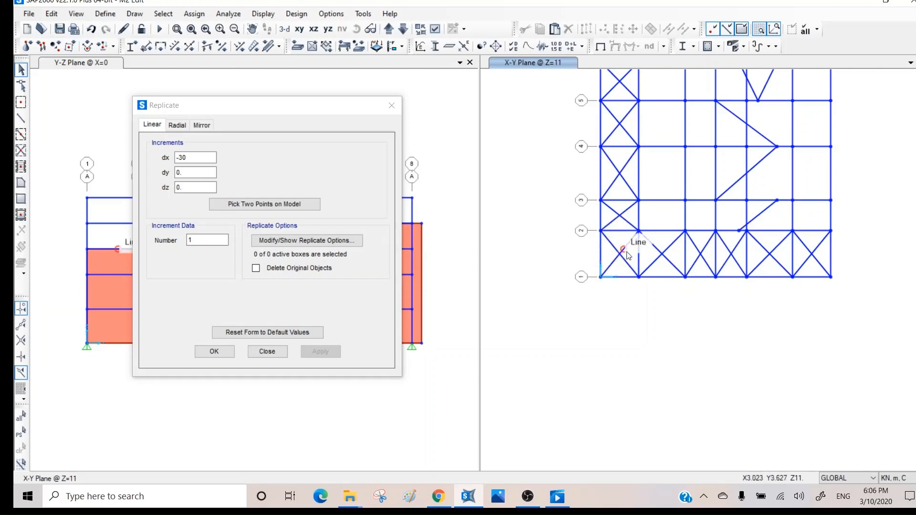
left_click_drag(638, 248, 612, 262)
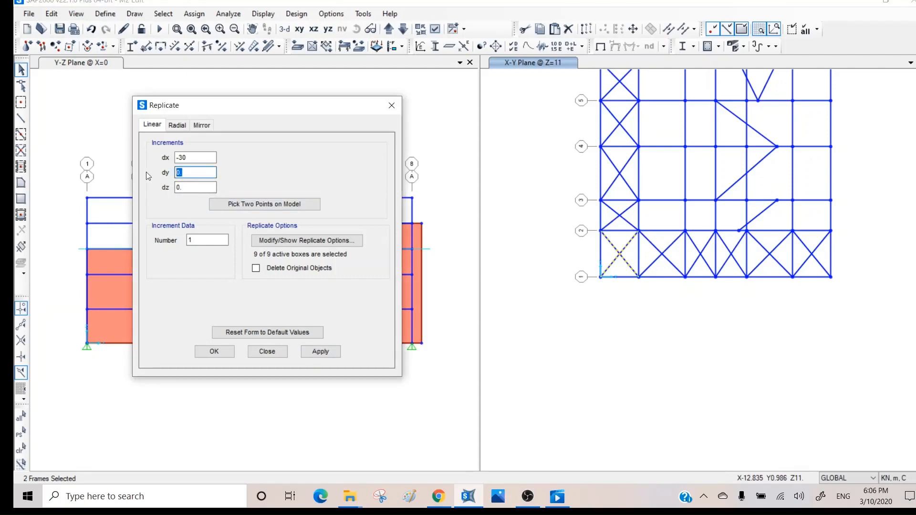
Step: Replicate the selected braces linearly with dx 0, dy -6 and number 4, deleting the original objects
type("-6")
left_click_drag(186, 158, 174, 158)
type("0")
left_click_drag(216, 241, 187, 240)
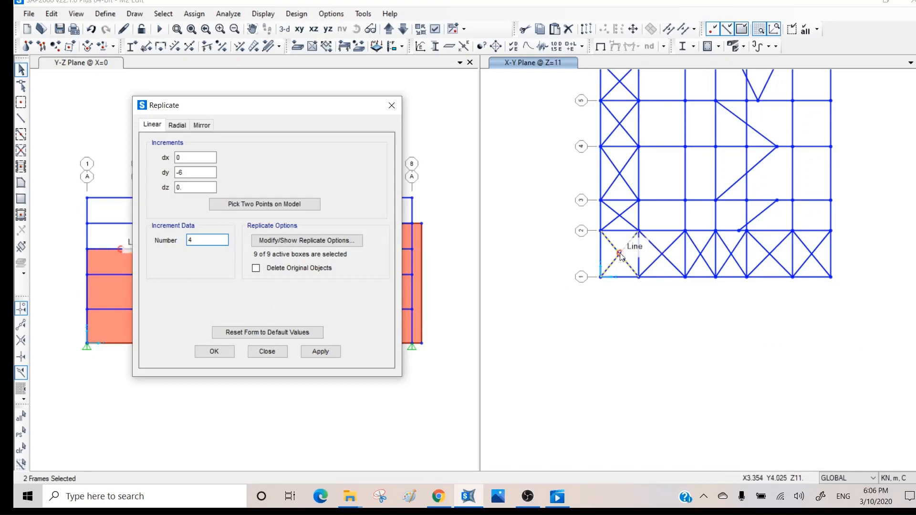
type("4")
left_click(256, 269)
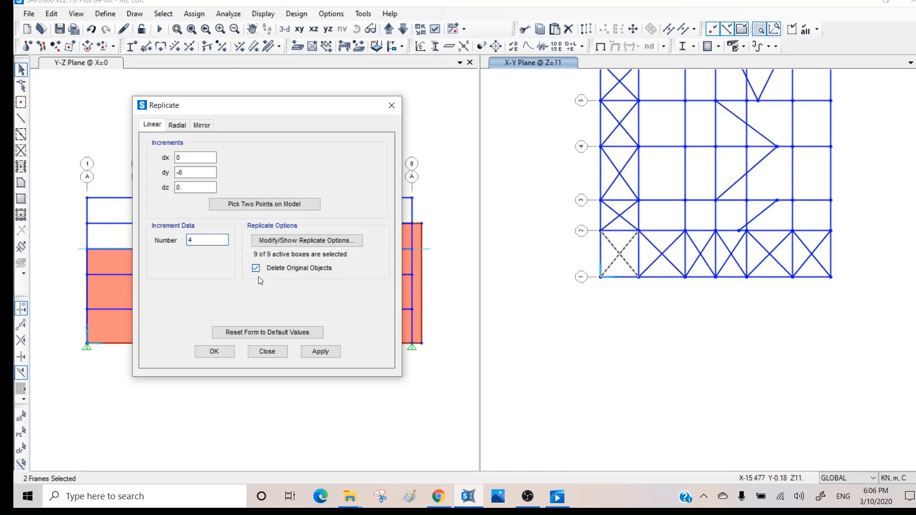
left_click(326, 353)
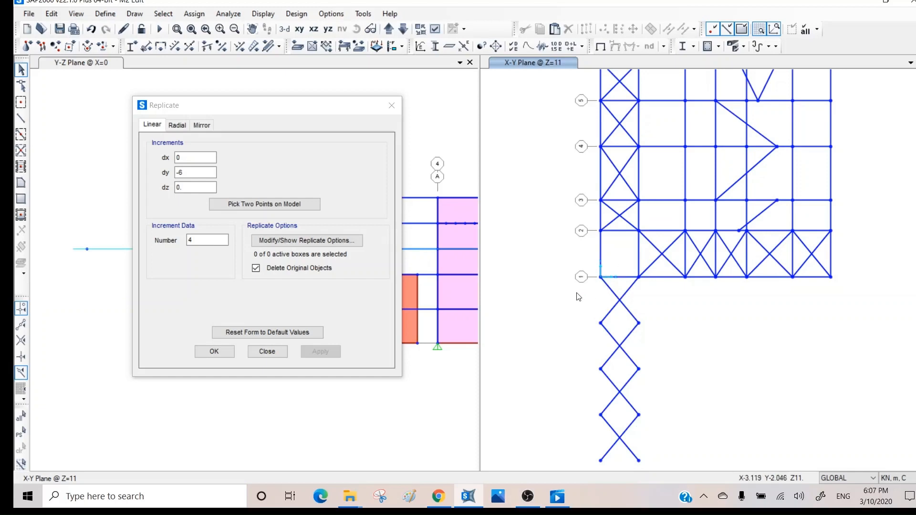
Step: Mirror the X-brace in bay A–B between grids 4 and 5 about a plane parallel to Z with x1 and x2 at 15, keeping originals
middle_click_drag(719, 295, 667, 406)
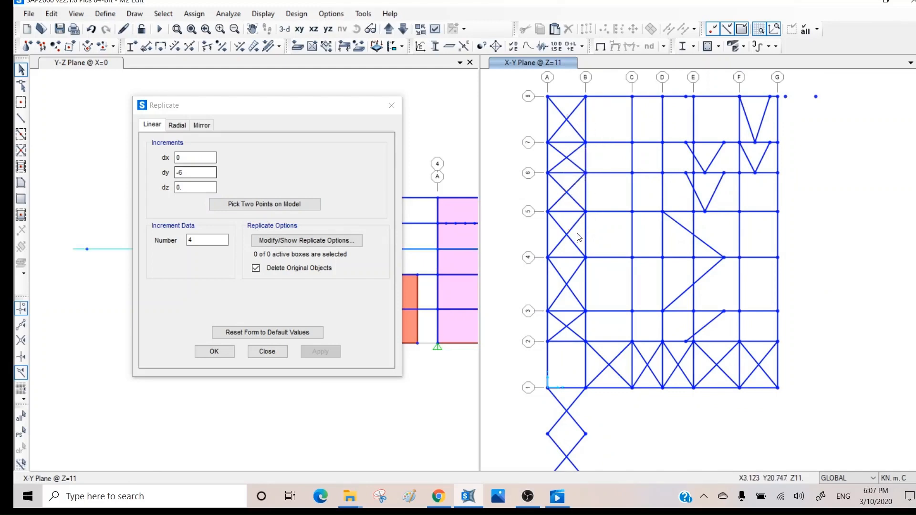
left_click_drag(577, 233, 560, 242)
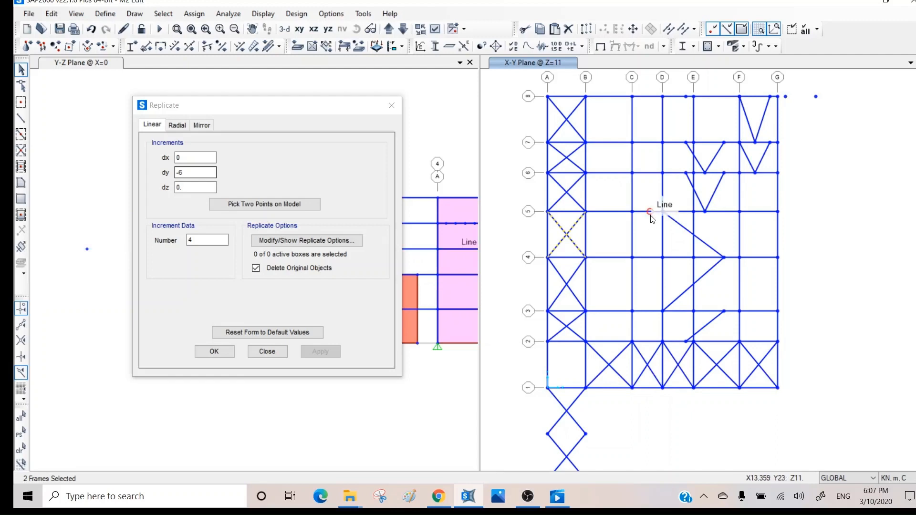
left_click(201, 126)
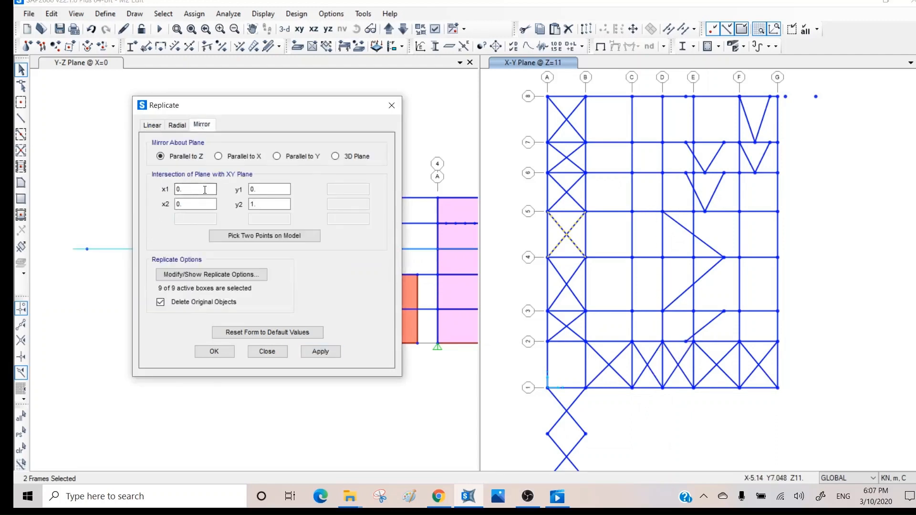
left_click(265, 190)
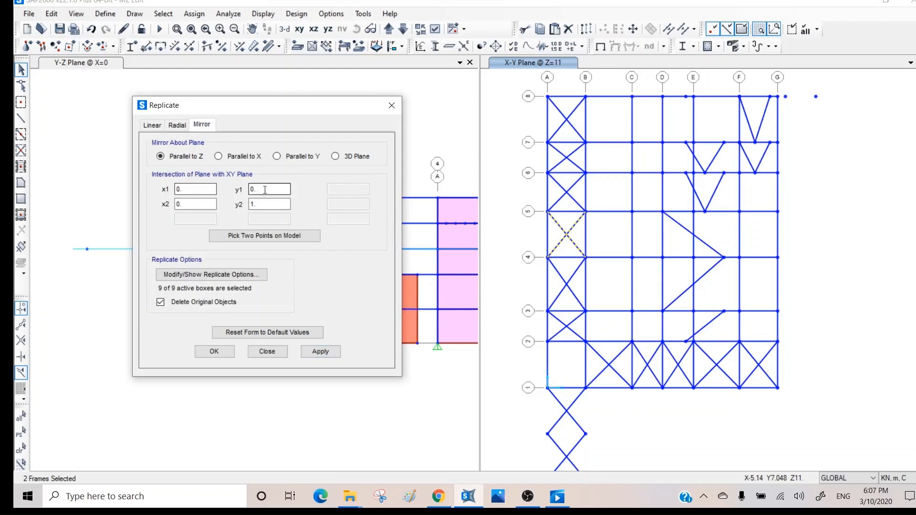
double_click(202, 190)
type("15")
double_click(176, 204)
left_click(256, 193)
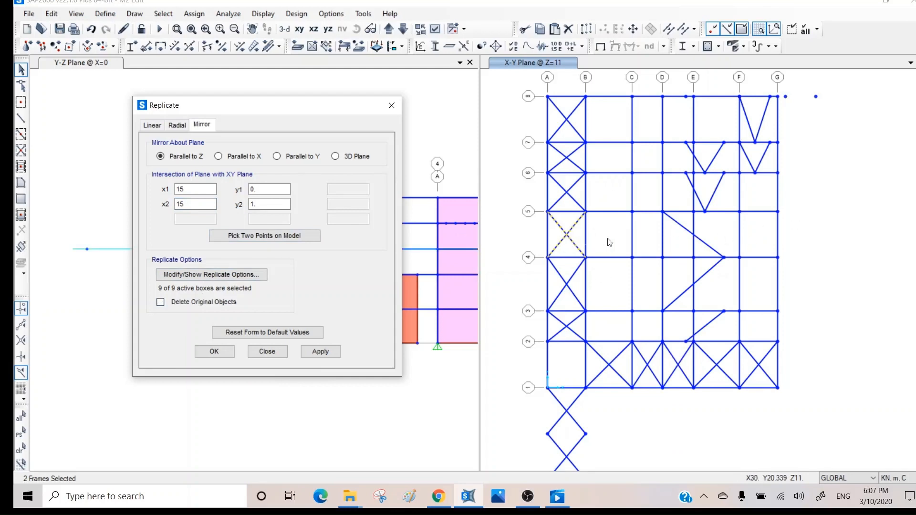
left_click(328, 352)
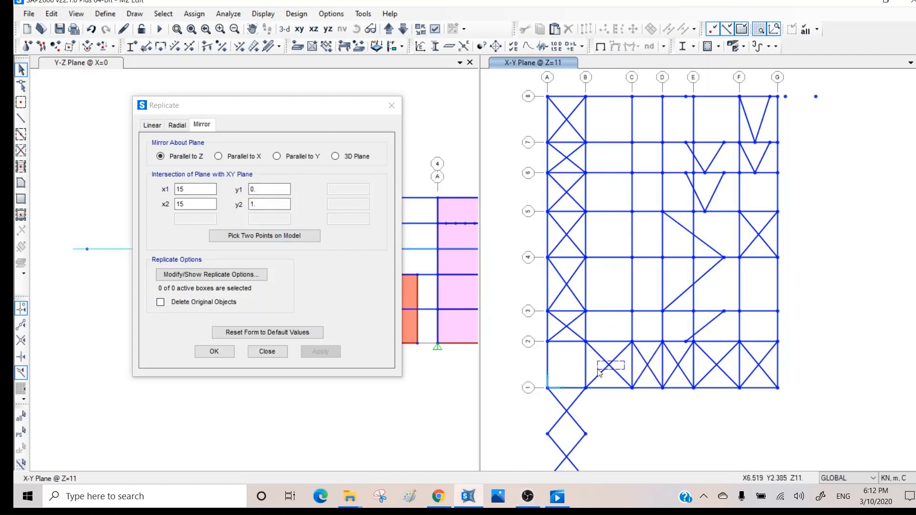
Step: Mirror the X-brace in bay B–C between grids 1 and 2 about the Z-parallel plane through x1 0, y1 19 and x2 10, y2 19
left_click(608, 364)
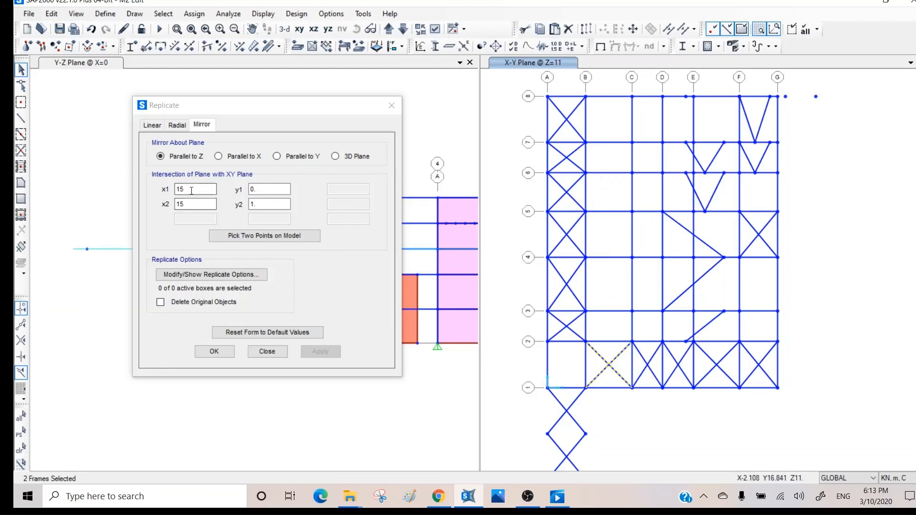
left_click_drag(192, 190, 144, 194)
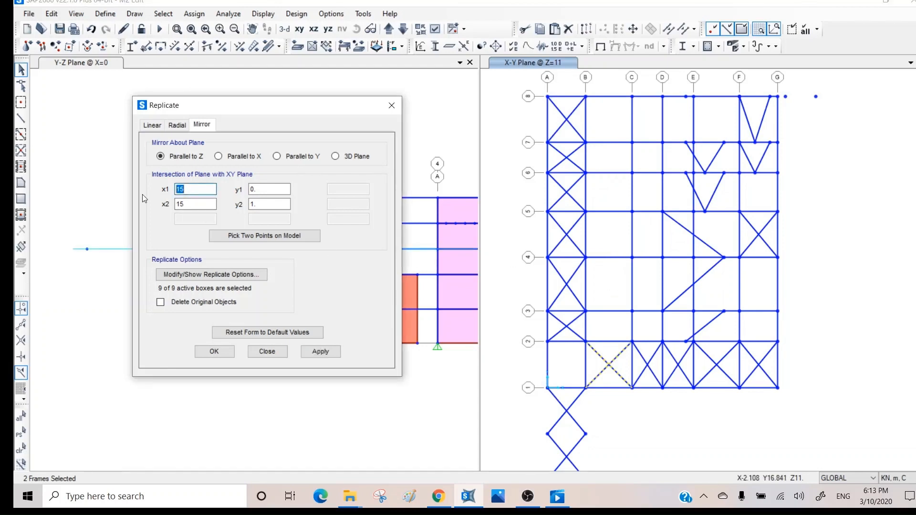
type("0")
double_click(184, 203)
type("1")
key("Tab")
type("19")
key("Tab")
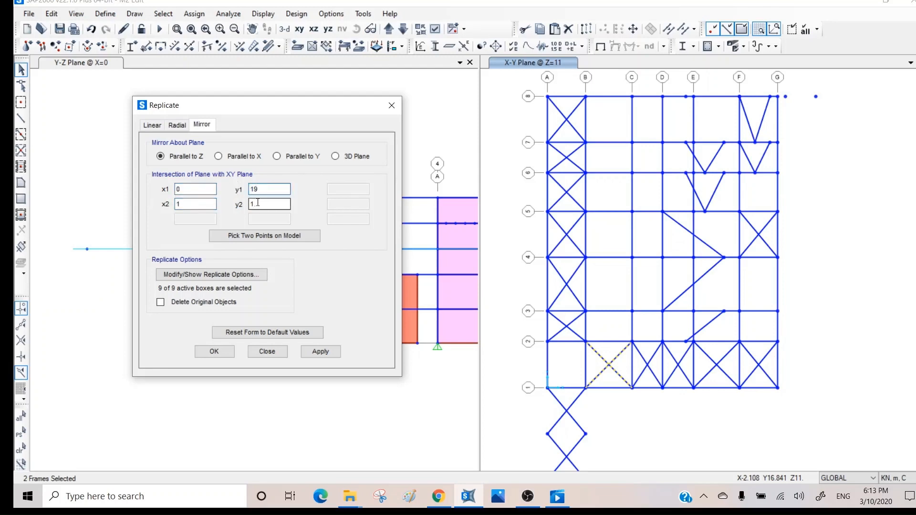
type("19")
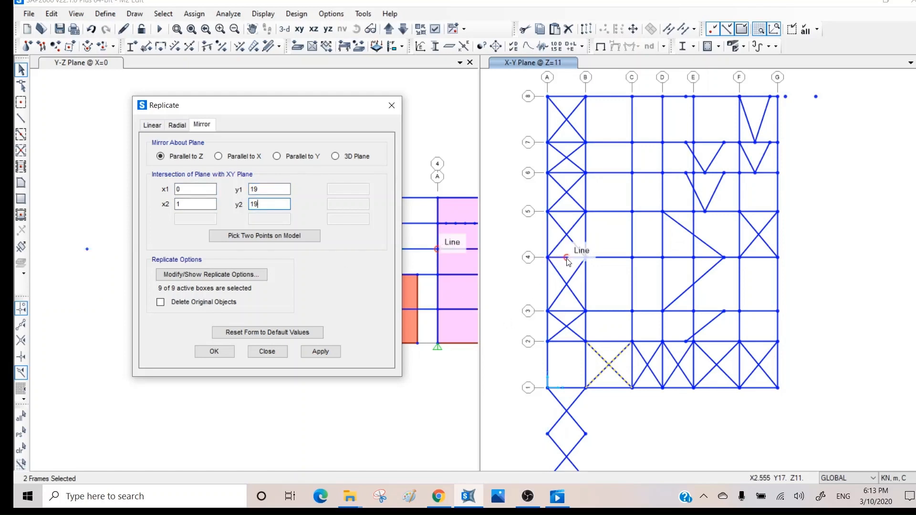
double_click(175, 204)
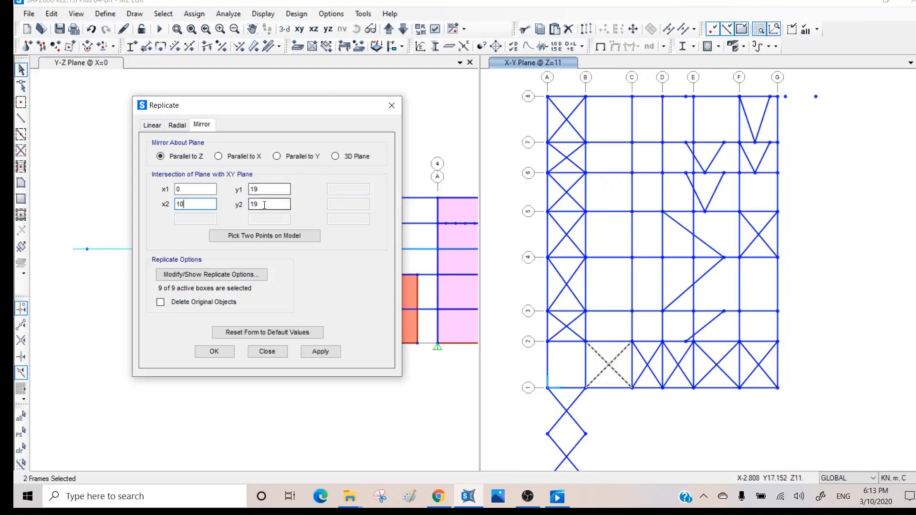
left_click(322, 353)
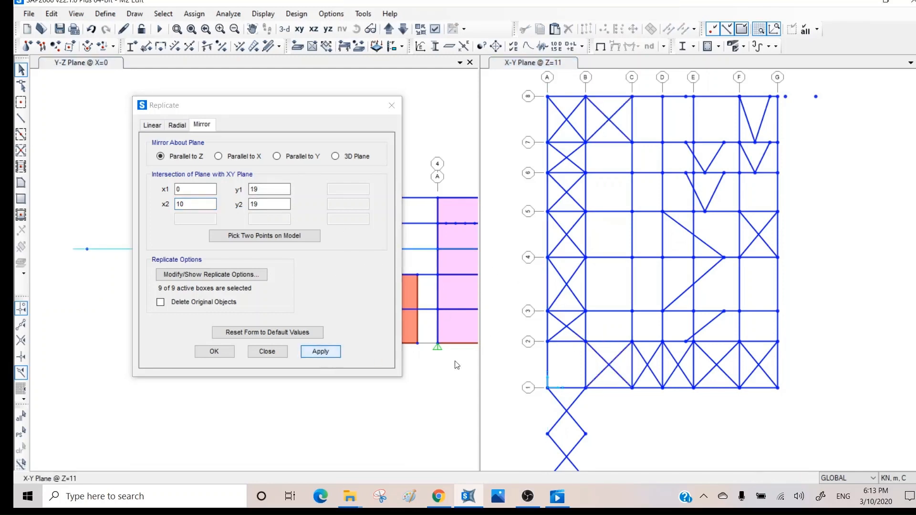